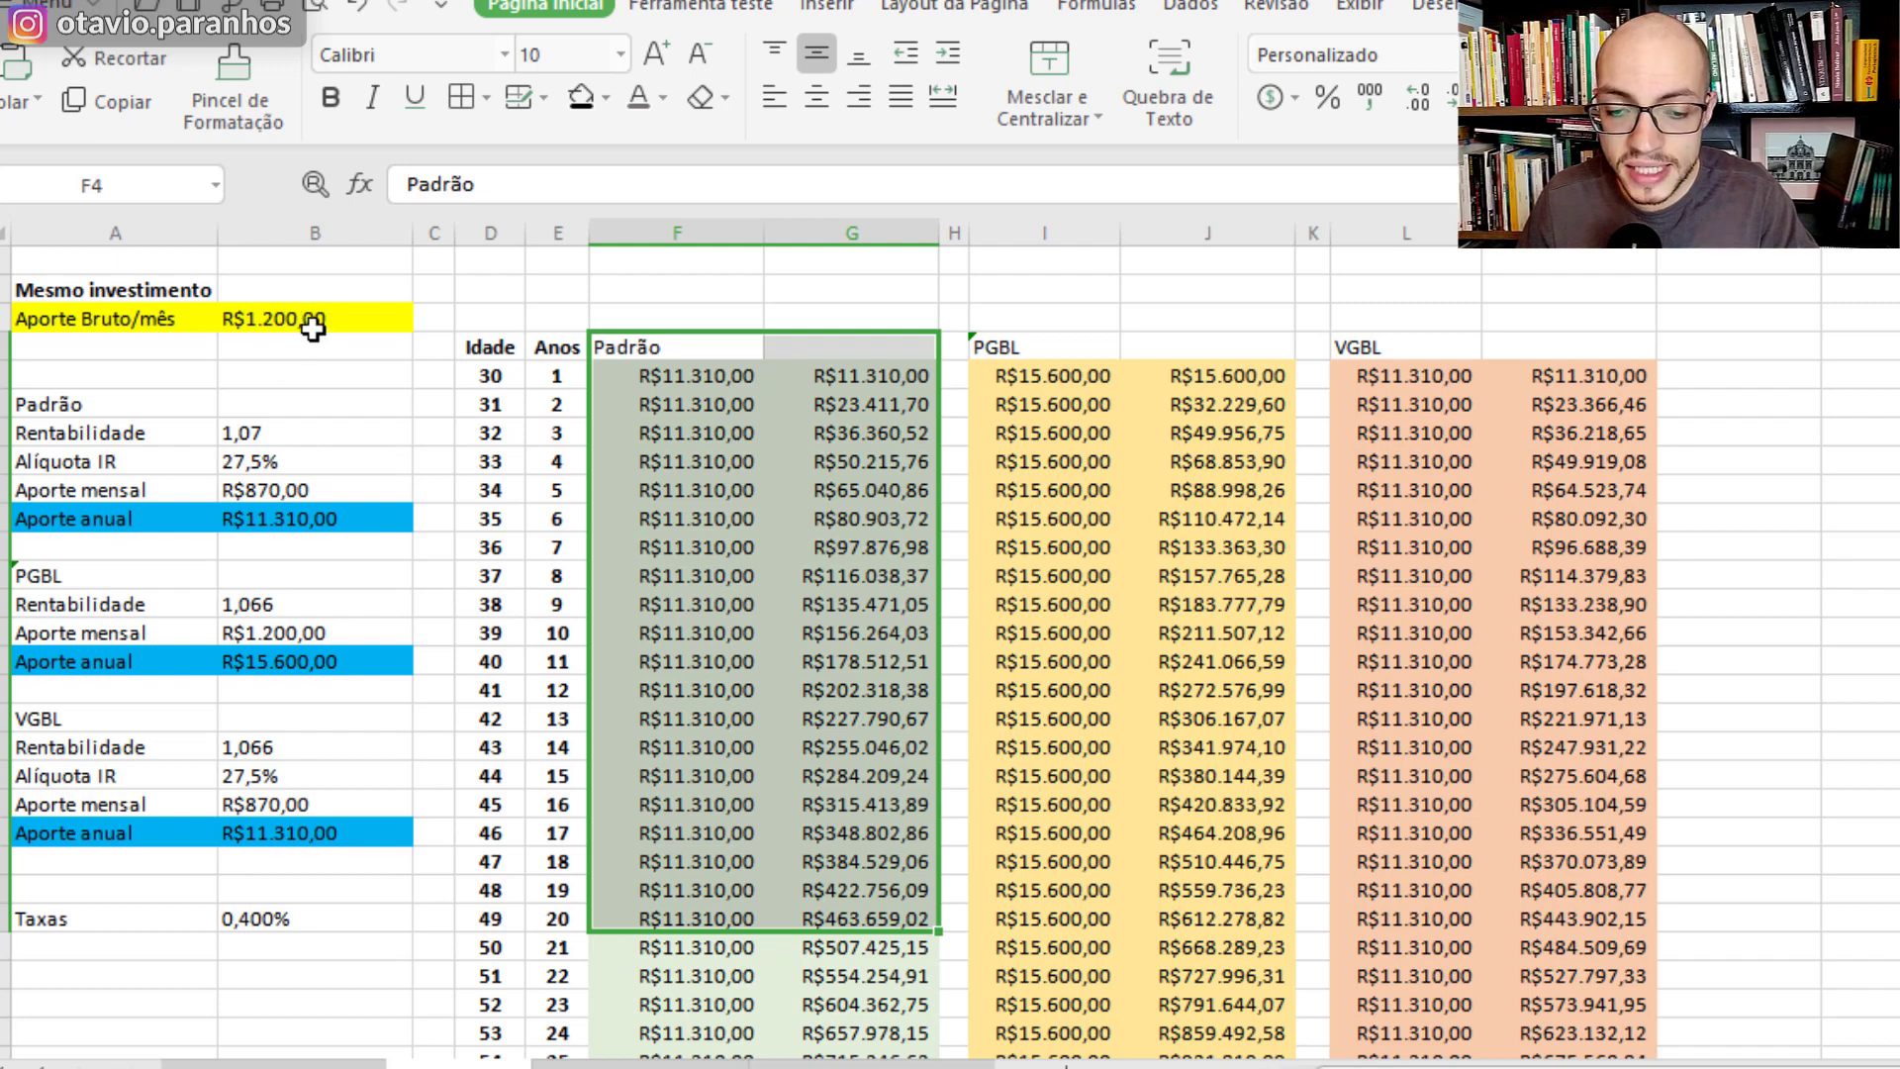
Step: Examine the gross monthly contribution and the Padrão scenario's IR rate, monthly contribution, annual contribution and yearly growth columns
{"action": "left_click", "coordinate": [315, 321]}
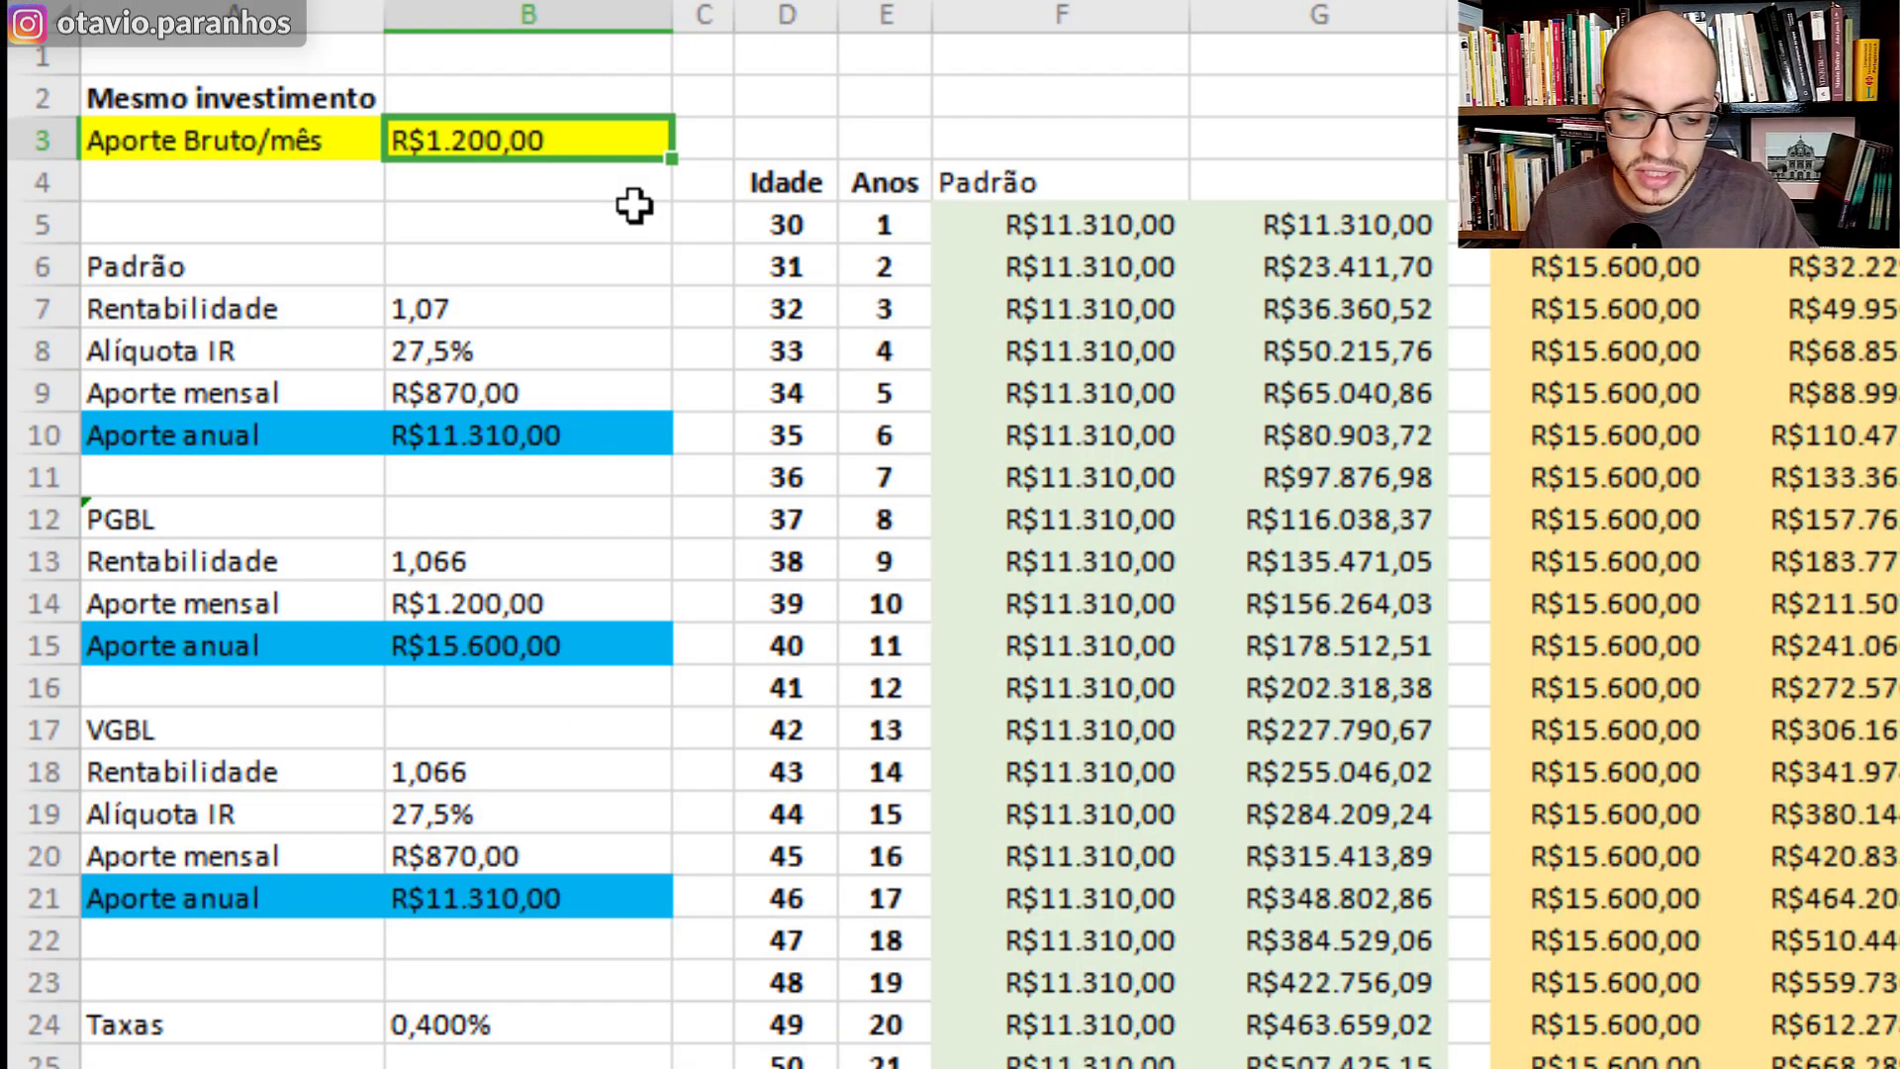
{"action": "left_click", "coordinate": [521, 359]}
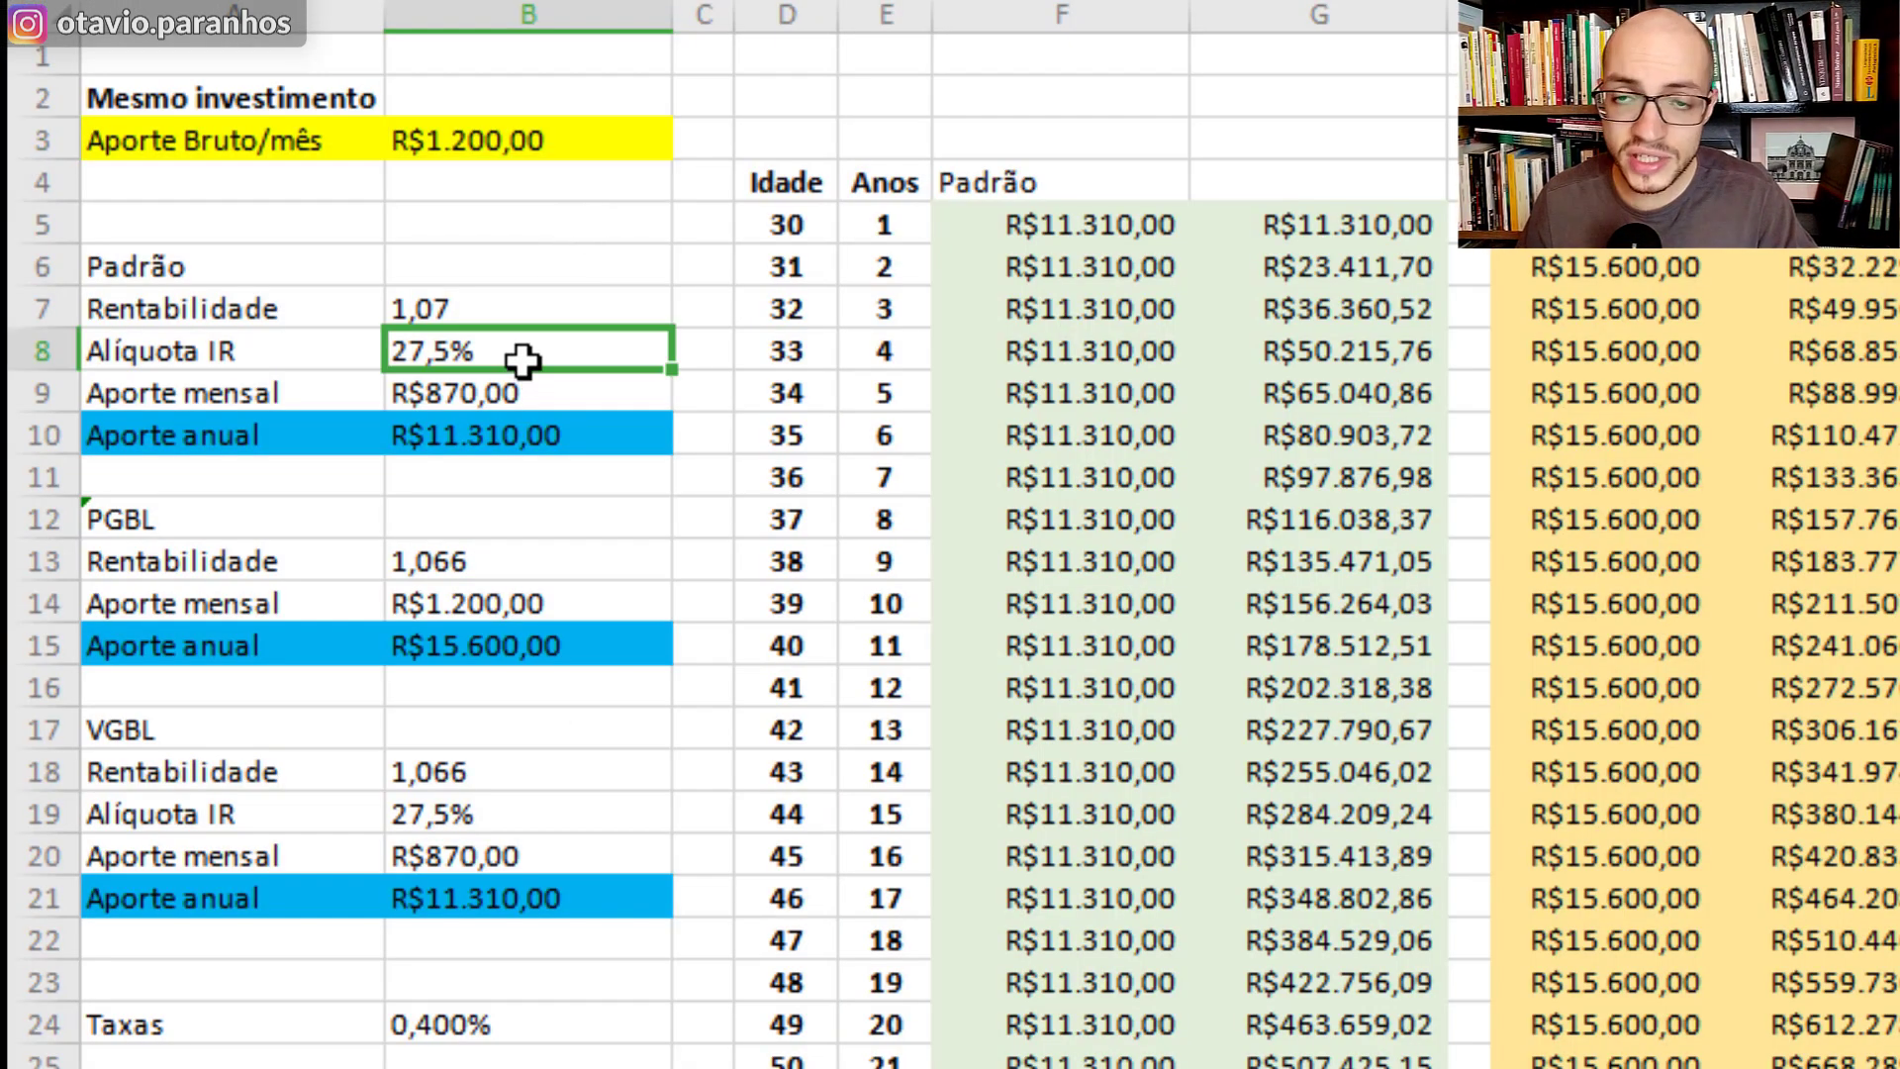
{"action": "left_click_drag", "start_coordinate": [851, 205], "coordinate": [1366, 940]}
{"action": "left_click", "coordinate": [1310, 1034]}
{"action": "left_click", "coordinate": [544, 364]}
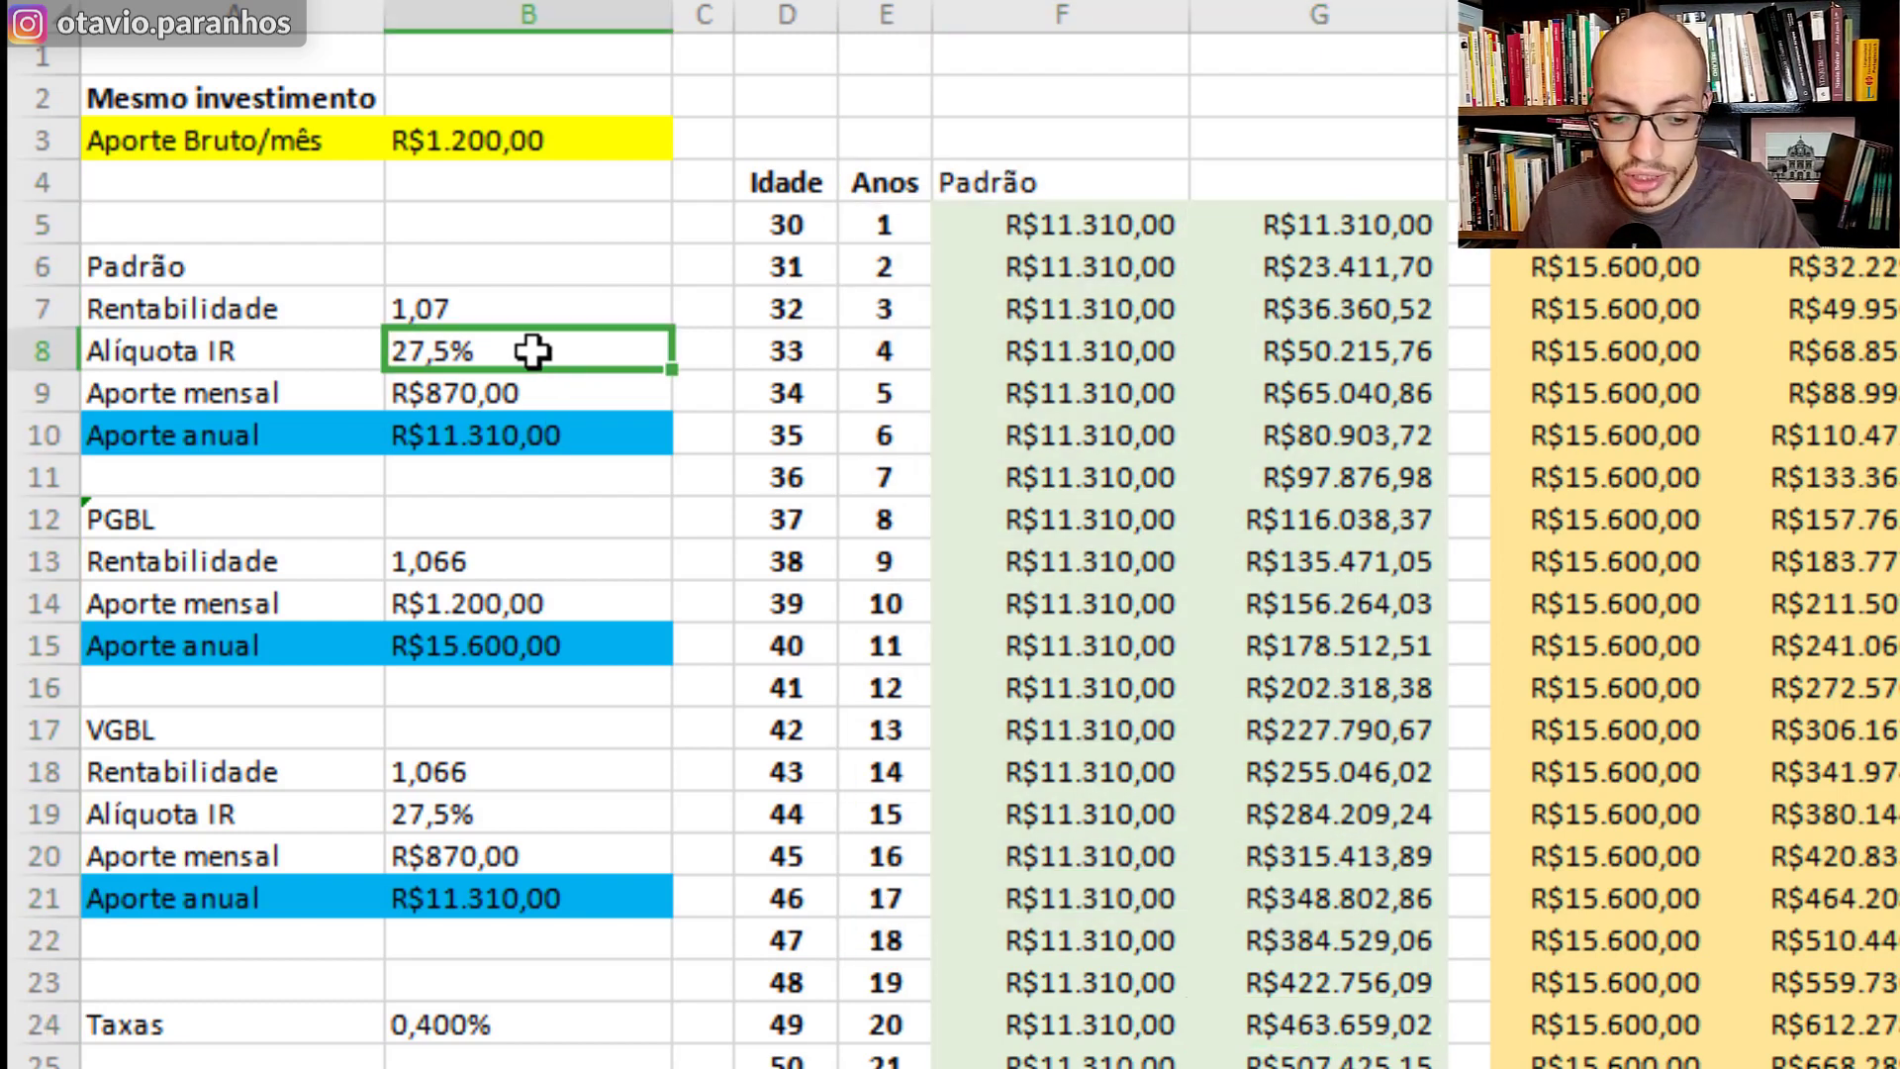
{"action": "left_click", "coordinate": [510, 418]}
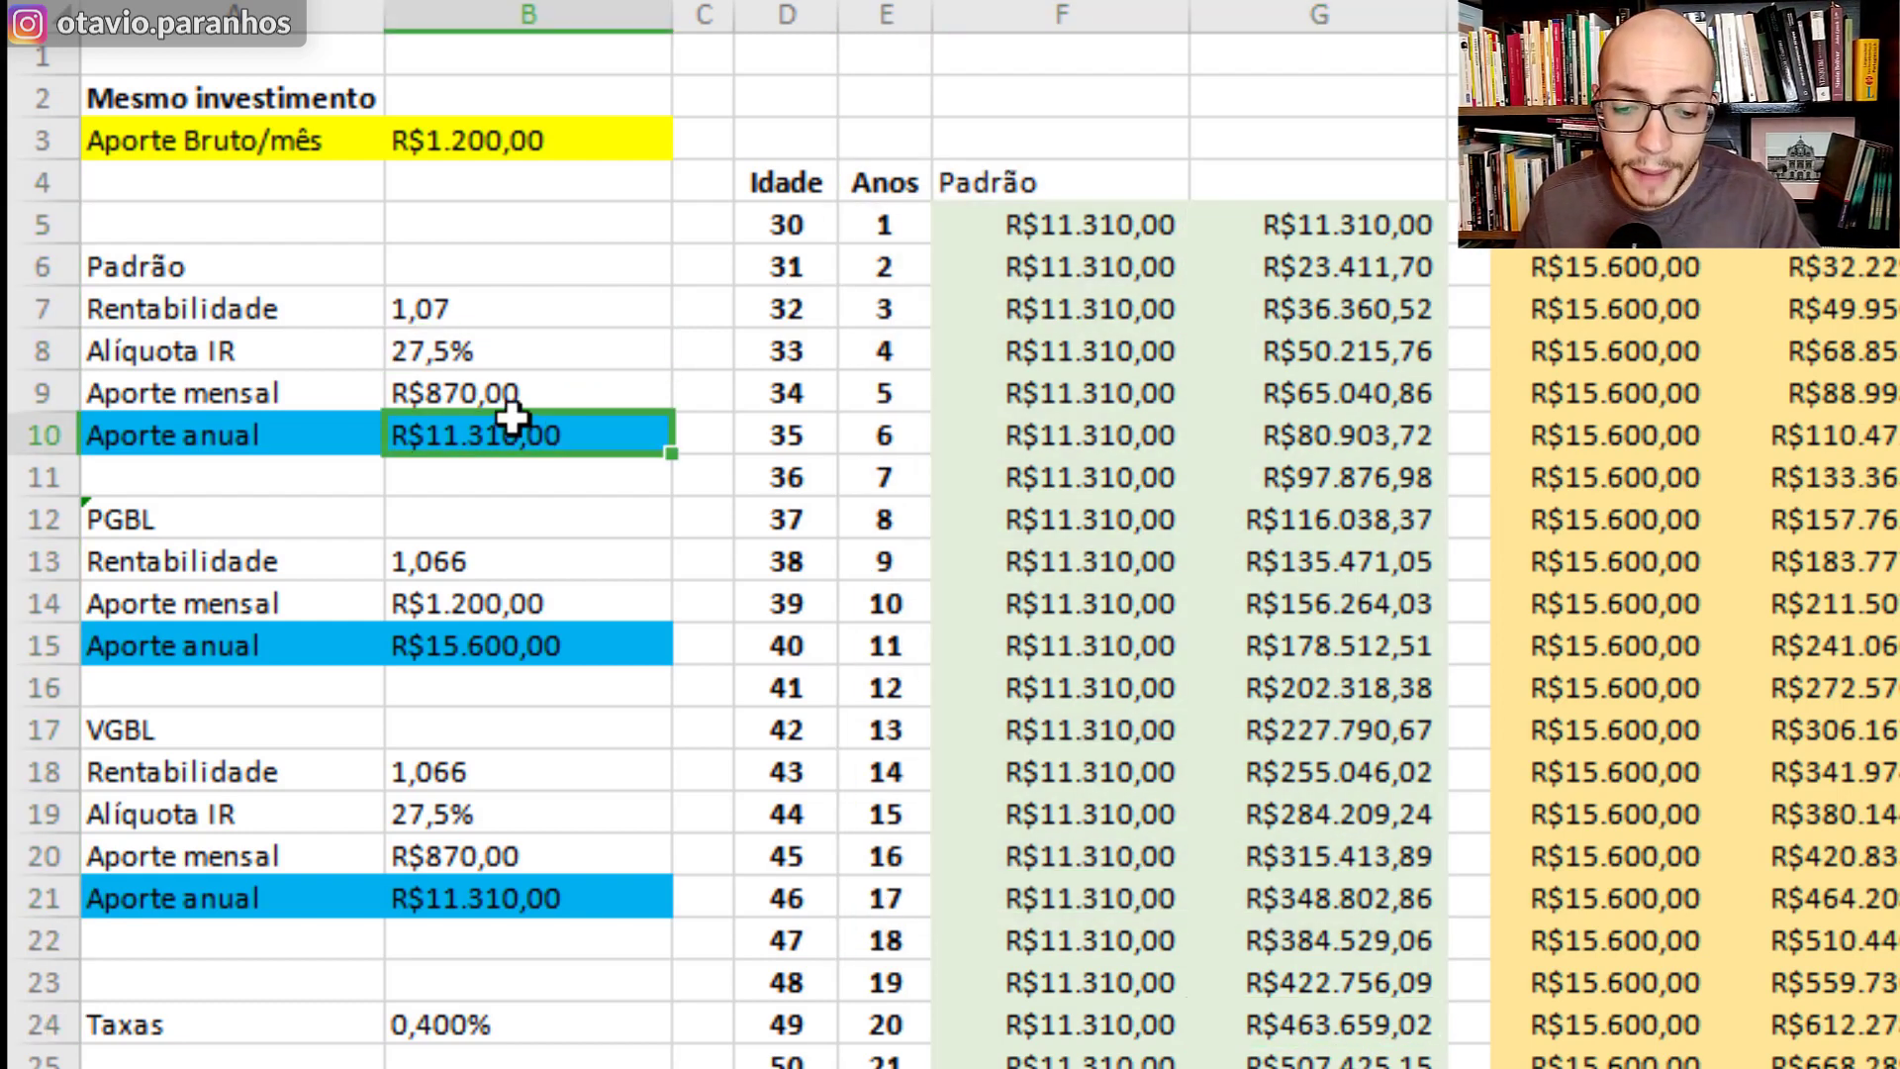
{"action": "left_click", "coordinate": [526, 401]}
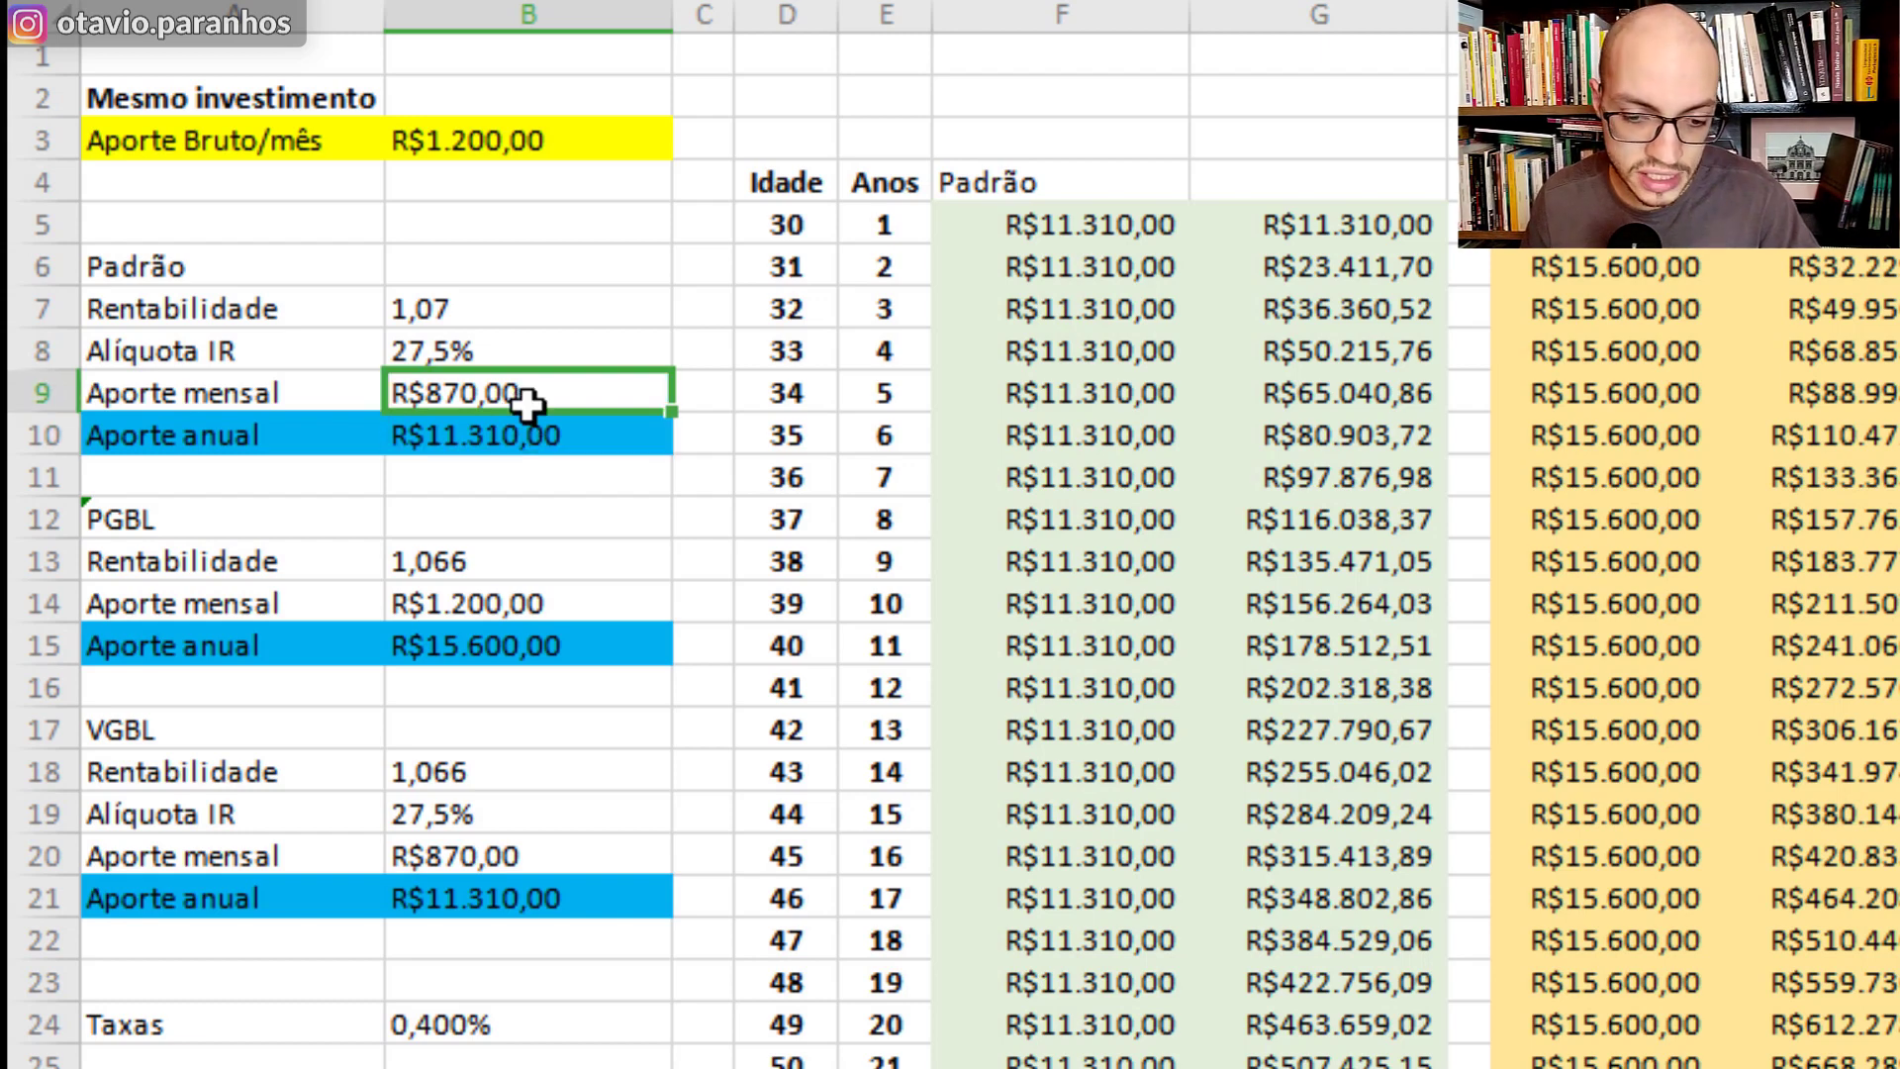
{"action": "left_click", "coordinate": [591, 442]}
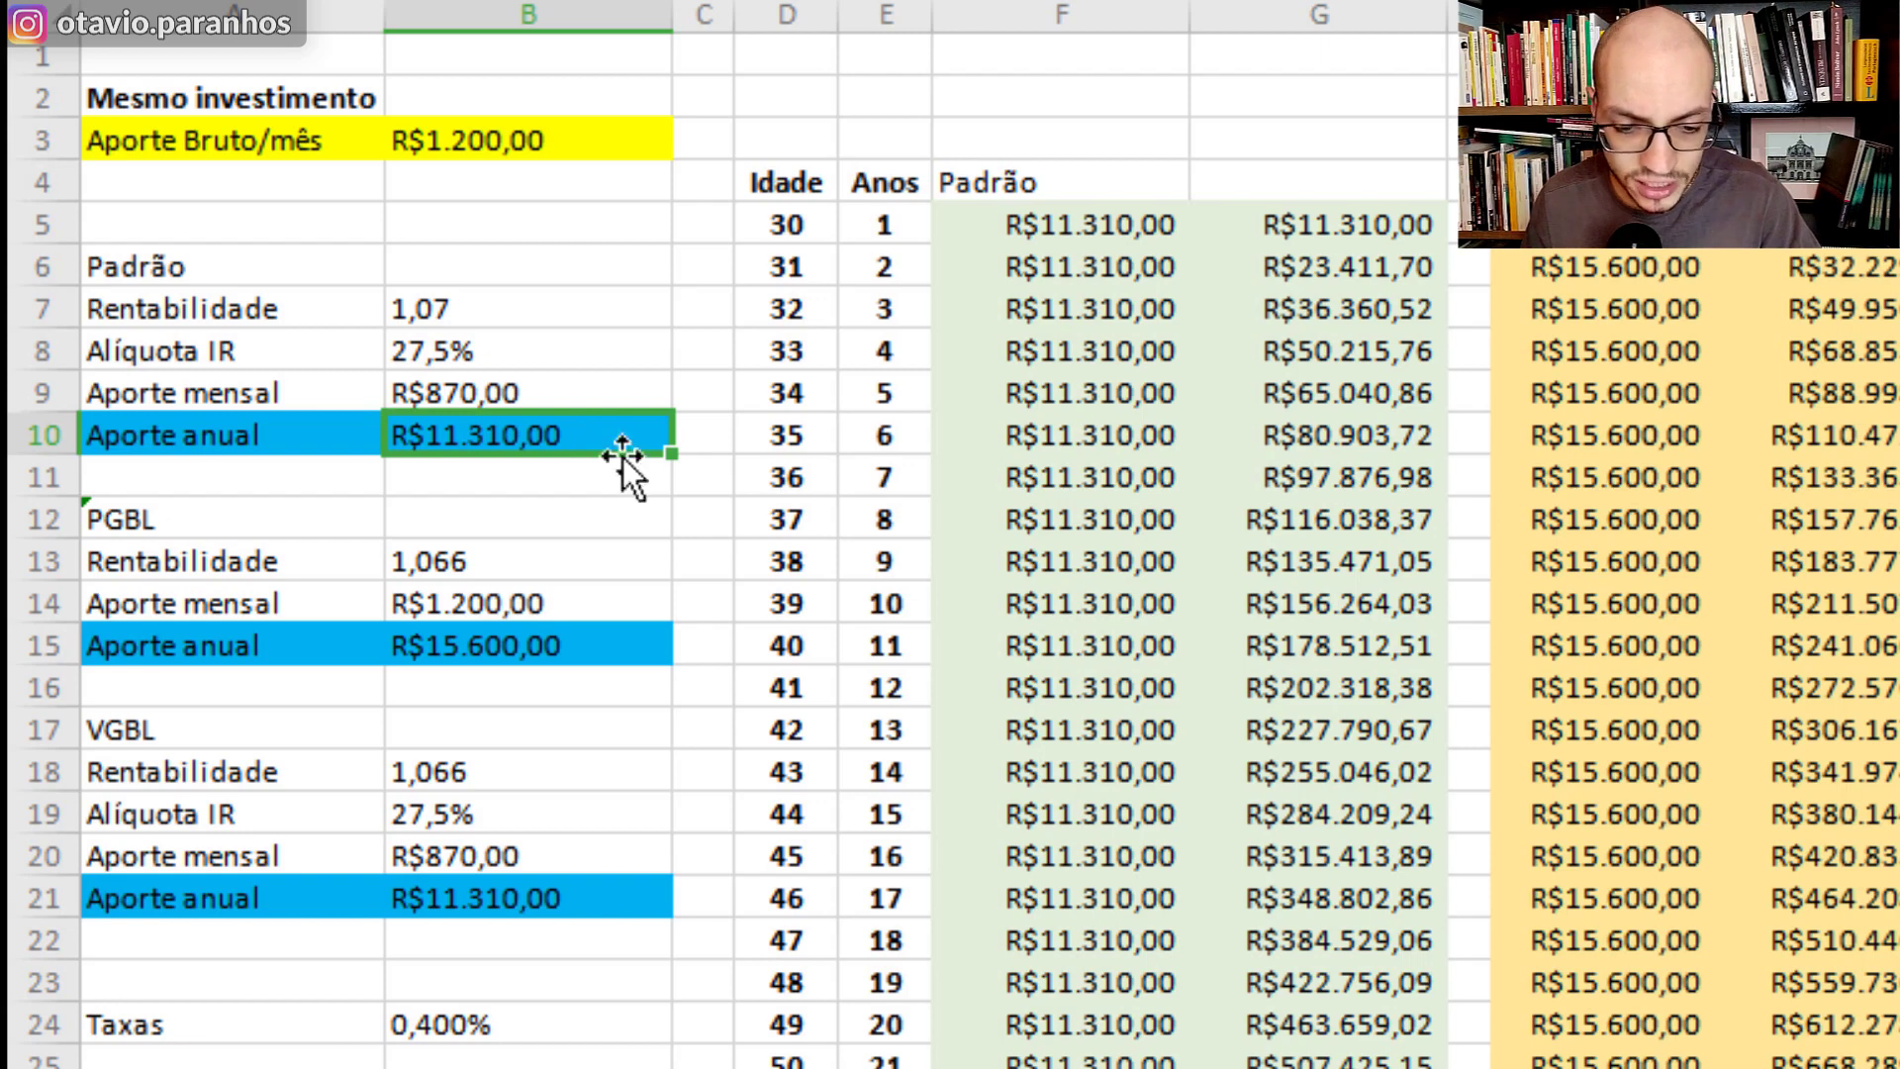
{"action": "left_click", "coordinate": [1142, 234]}
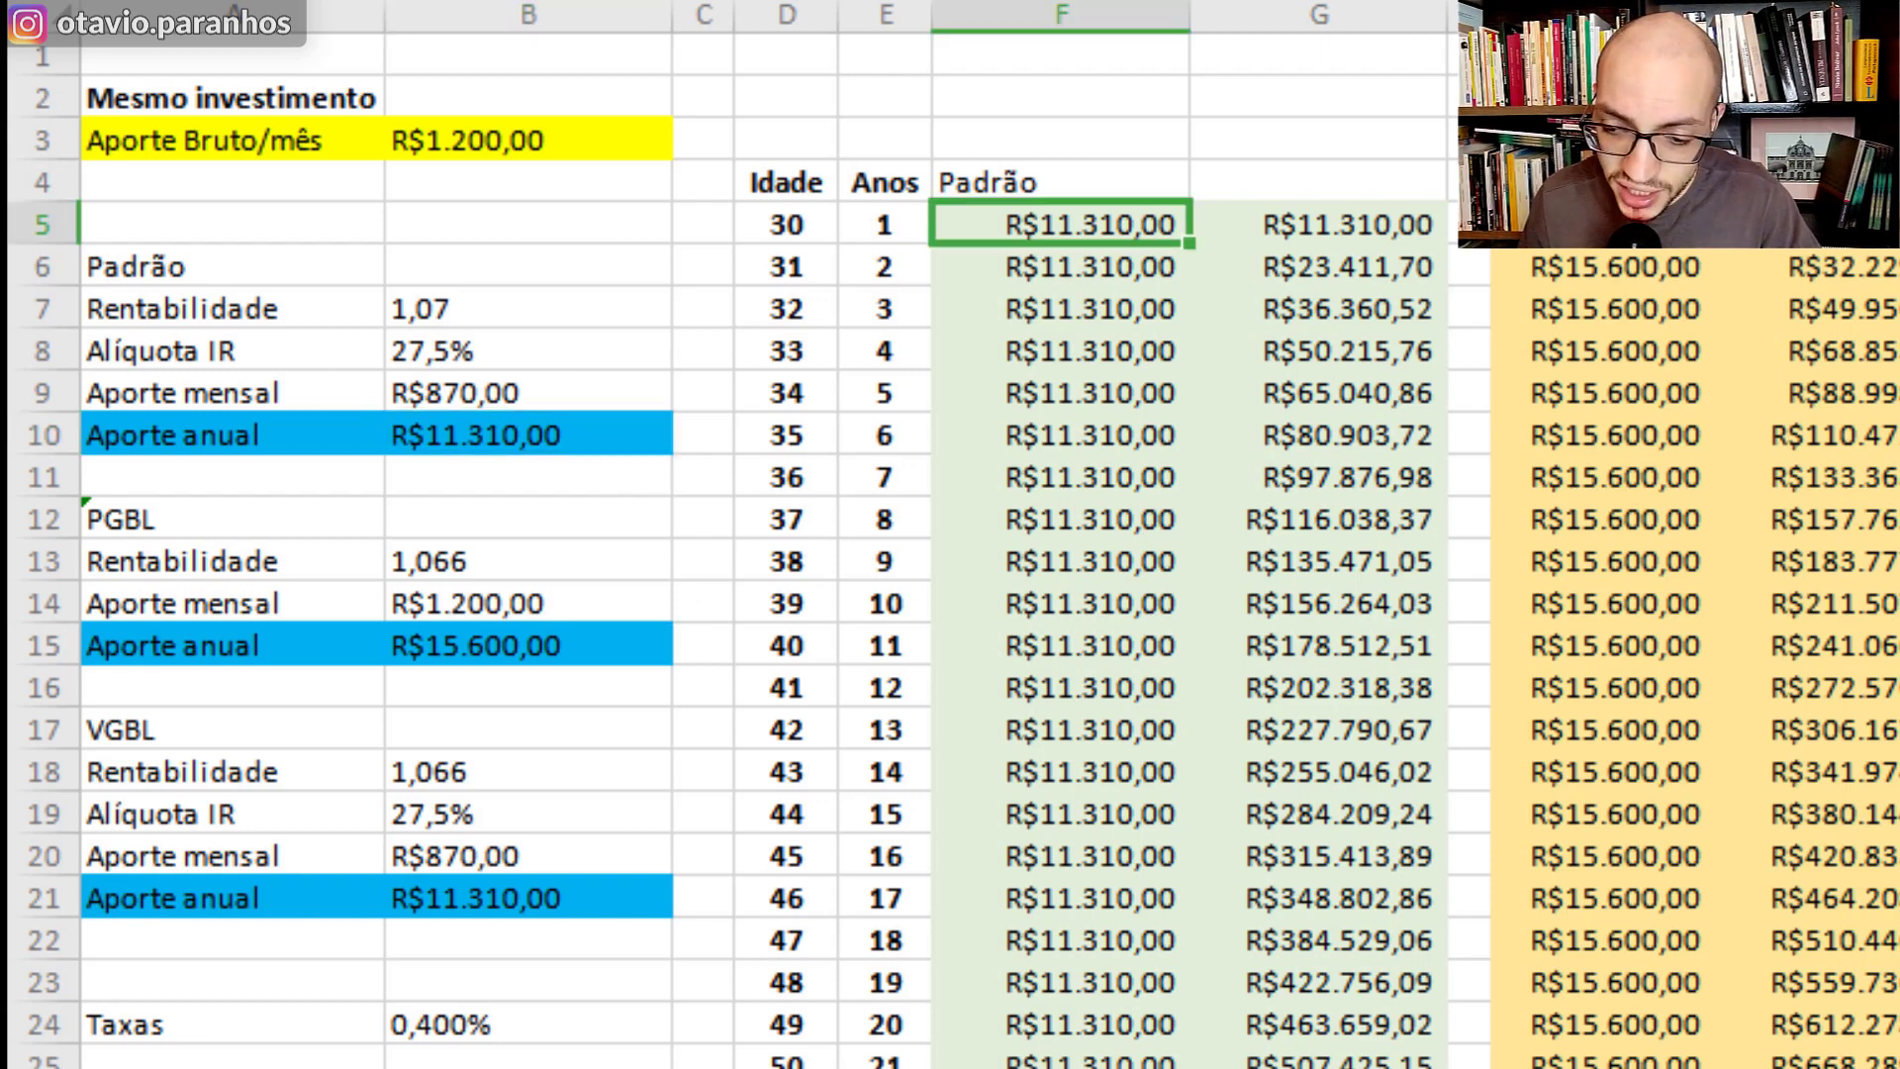
Step: Review the PGBL yearly growth columns and the PGBL monthly contribution
{"action": "left_click_drag", "start_coordinate": [1603, 268], "coordinate": [1782, 814]}
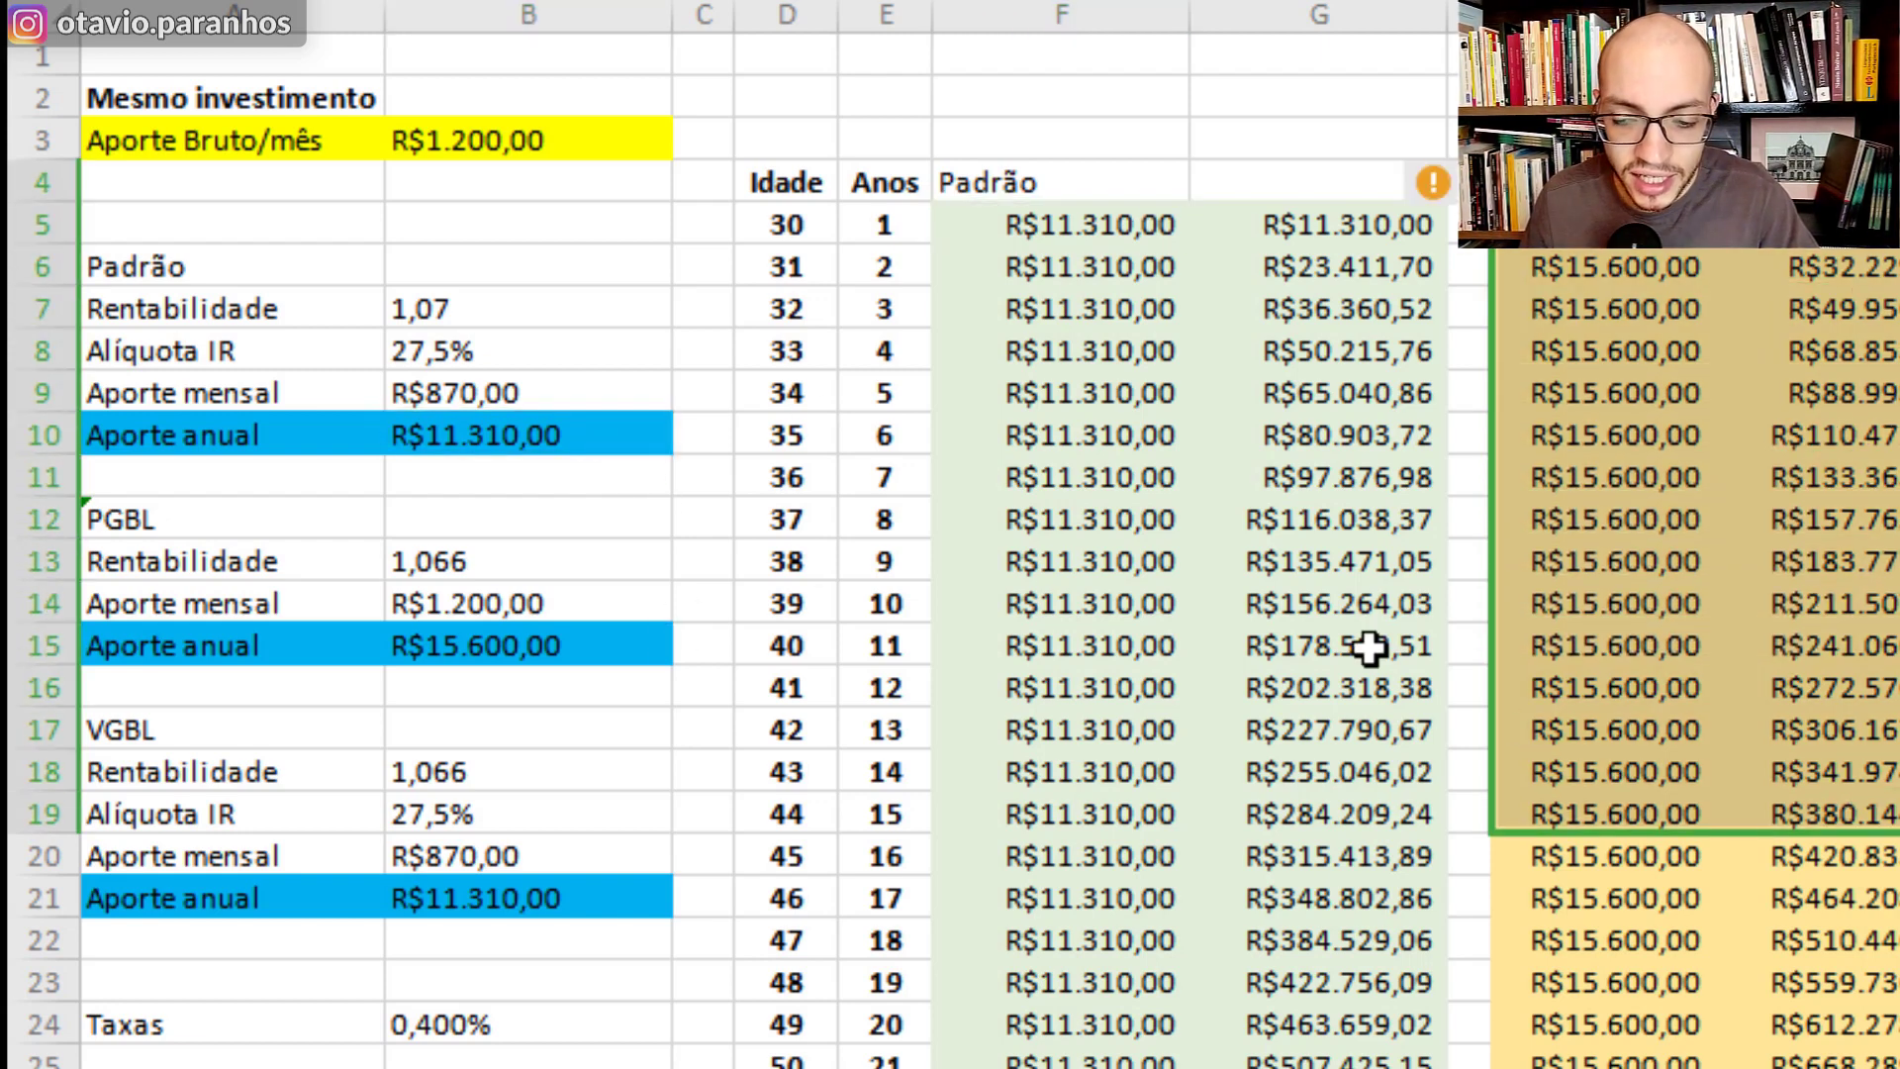
{"action": "left_click", "coordinate": [1505, 772]}
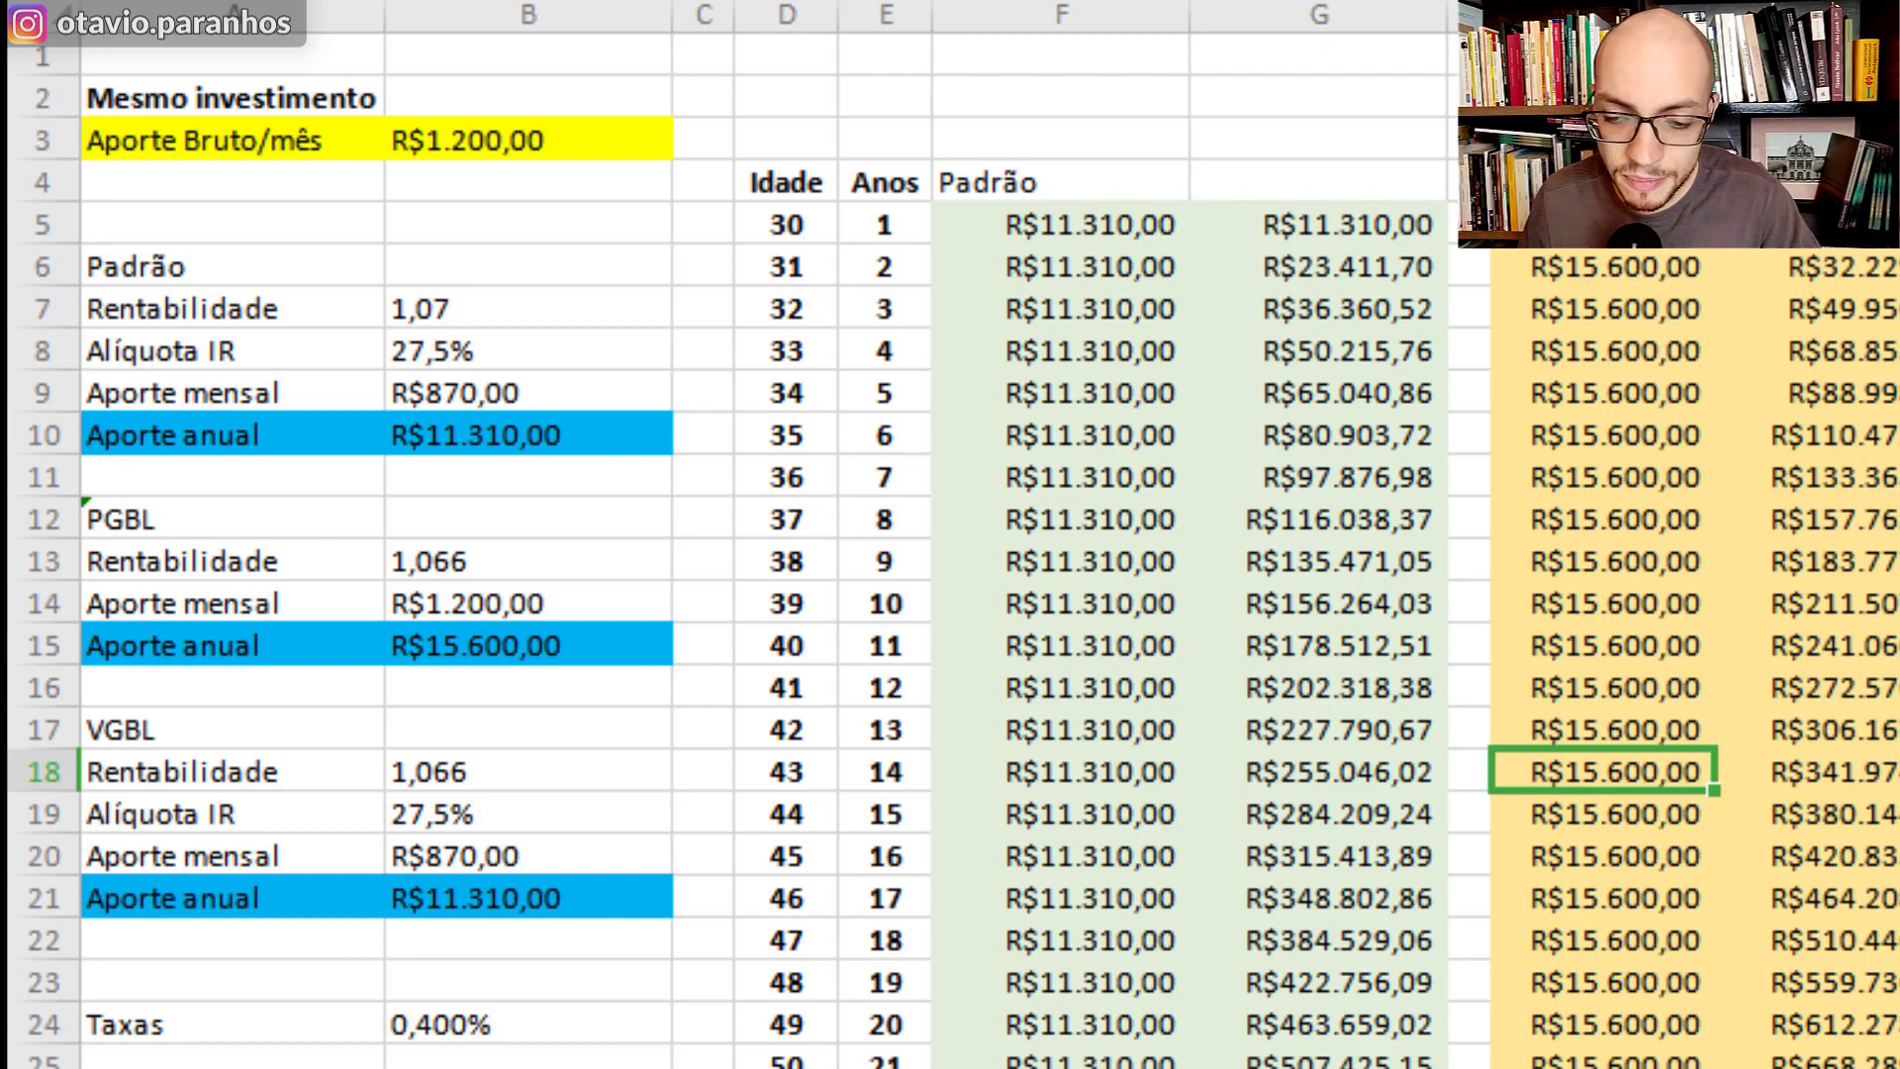
{"action": "left_click_drag", "start_coordinate": [1603, 267], "coordinate": [1801, 957]}
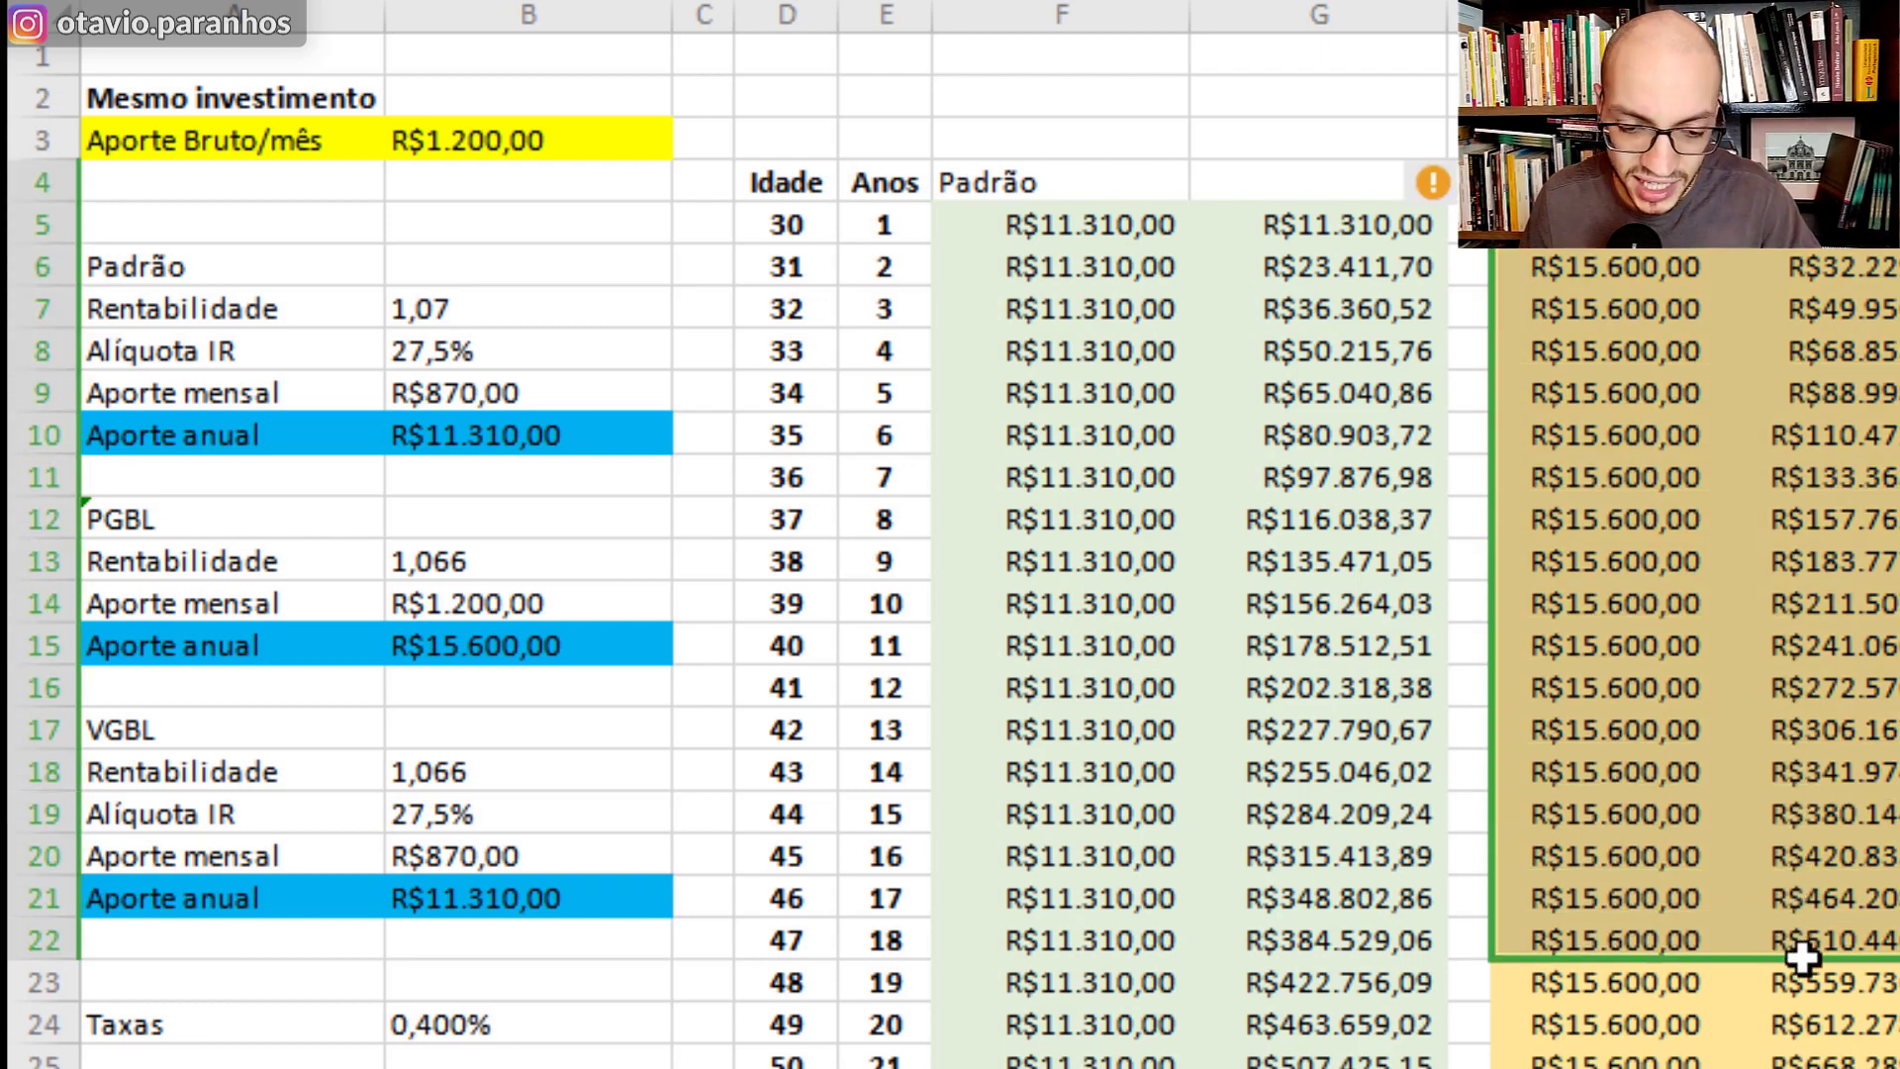
{"action": "left_click", "coordinate": [515, 603]}
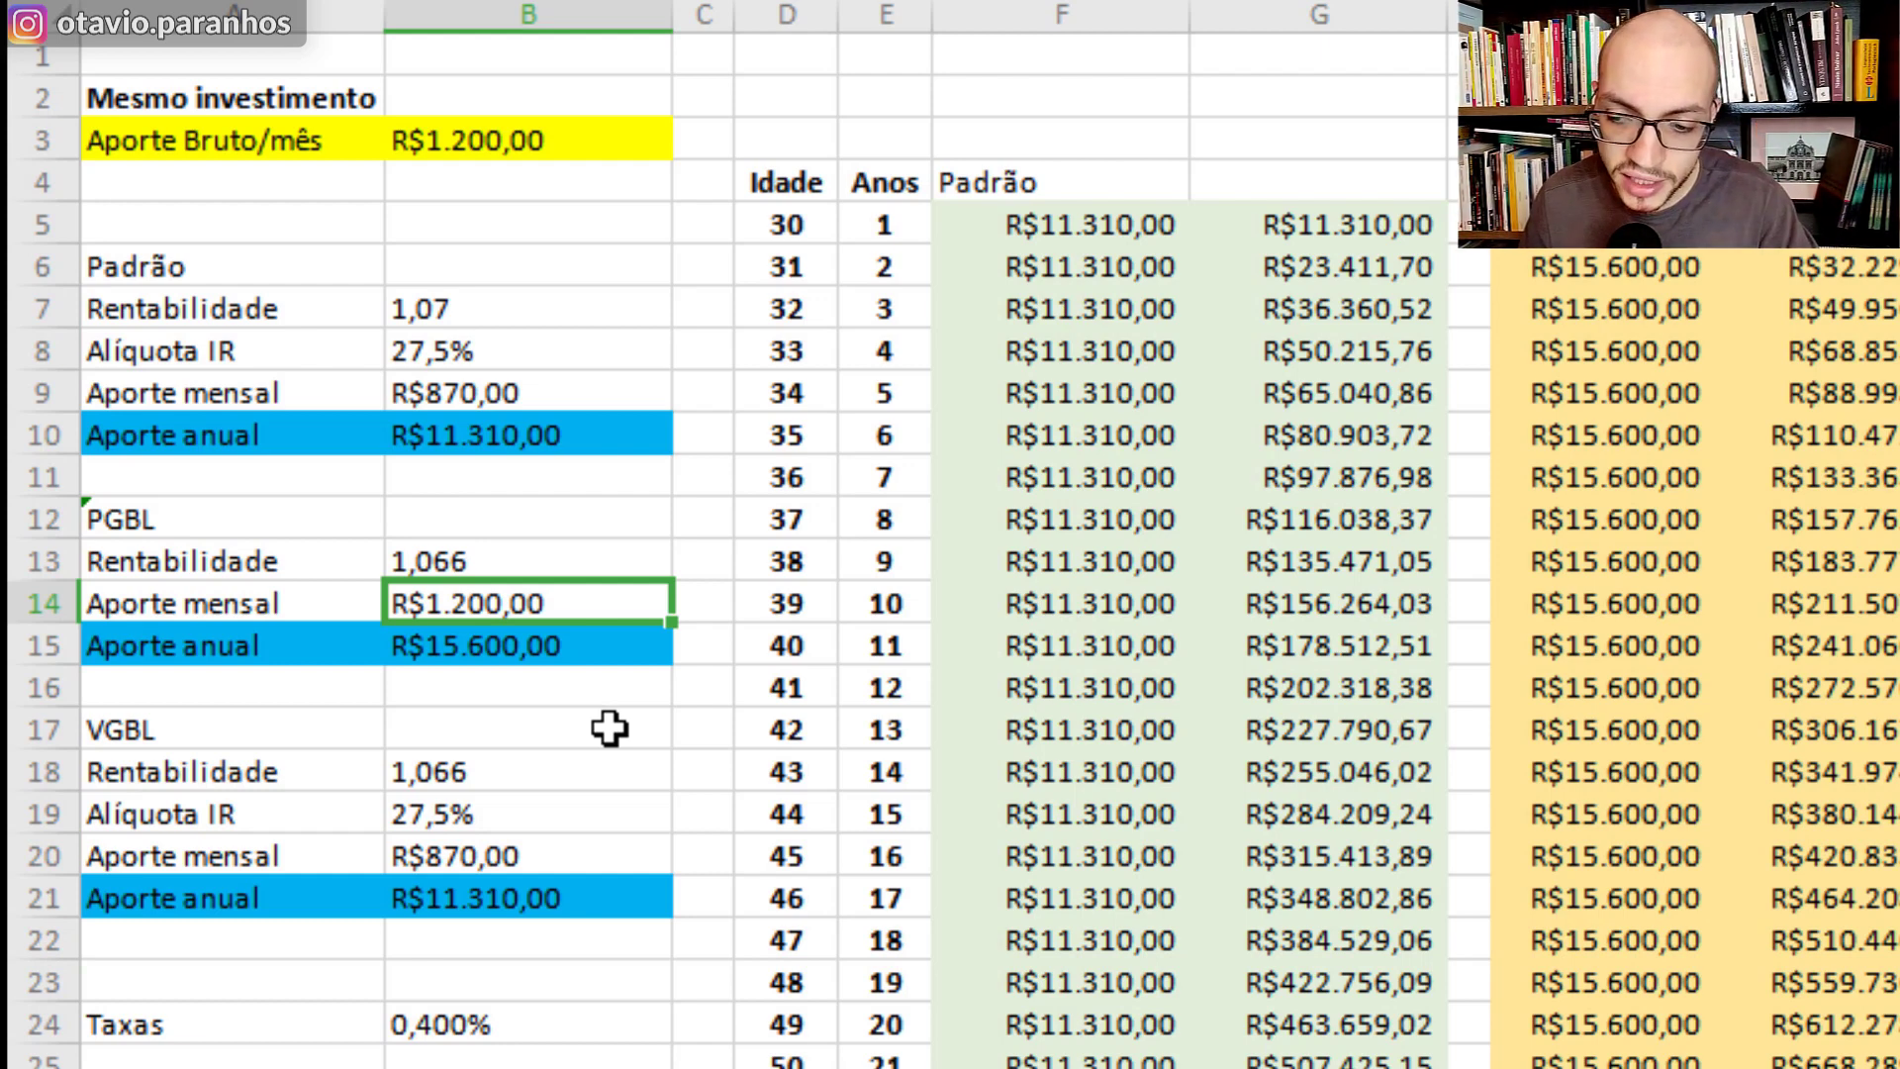
Step: Check the VGBL scenario's Alíquota IR and Aporte mensal values
{"action": "left_click", "coordinate": [232, 182]}
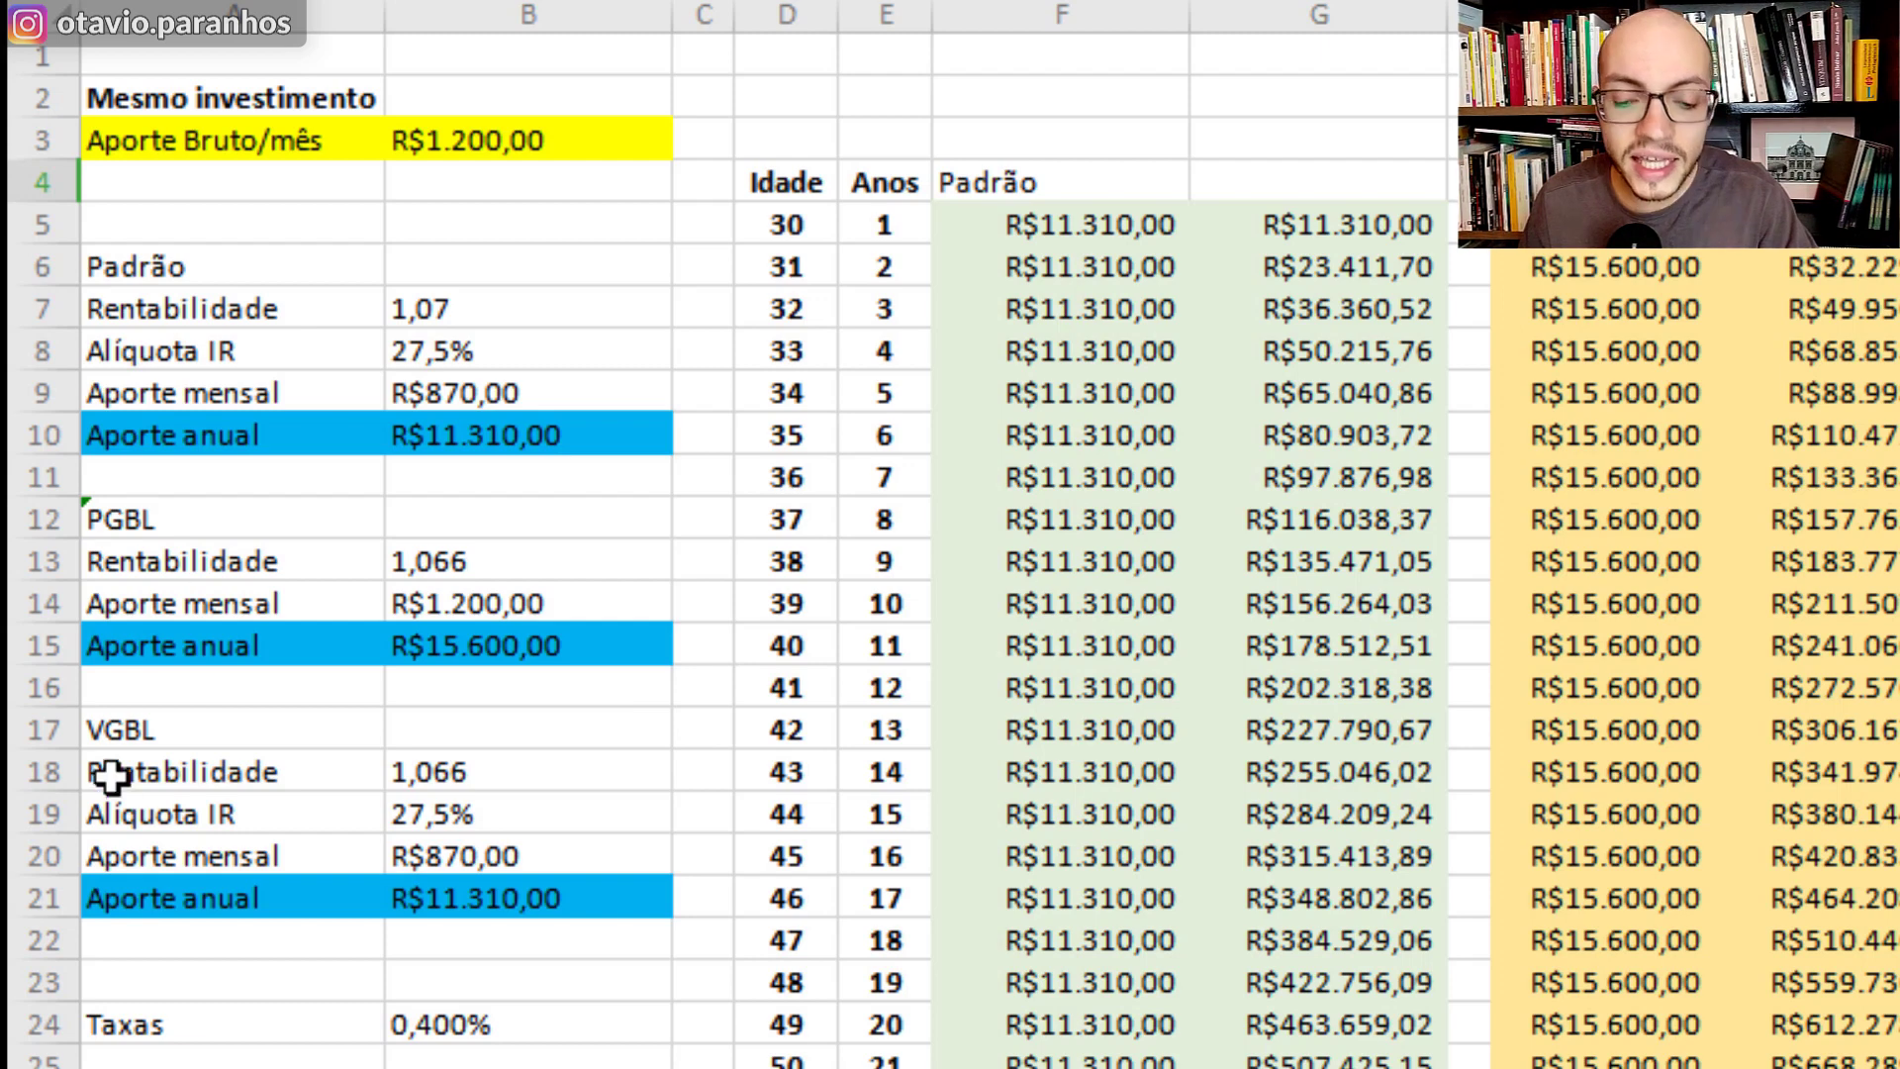
{"action": "left_click", "coordinate": [490, 813]}
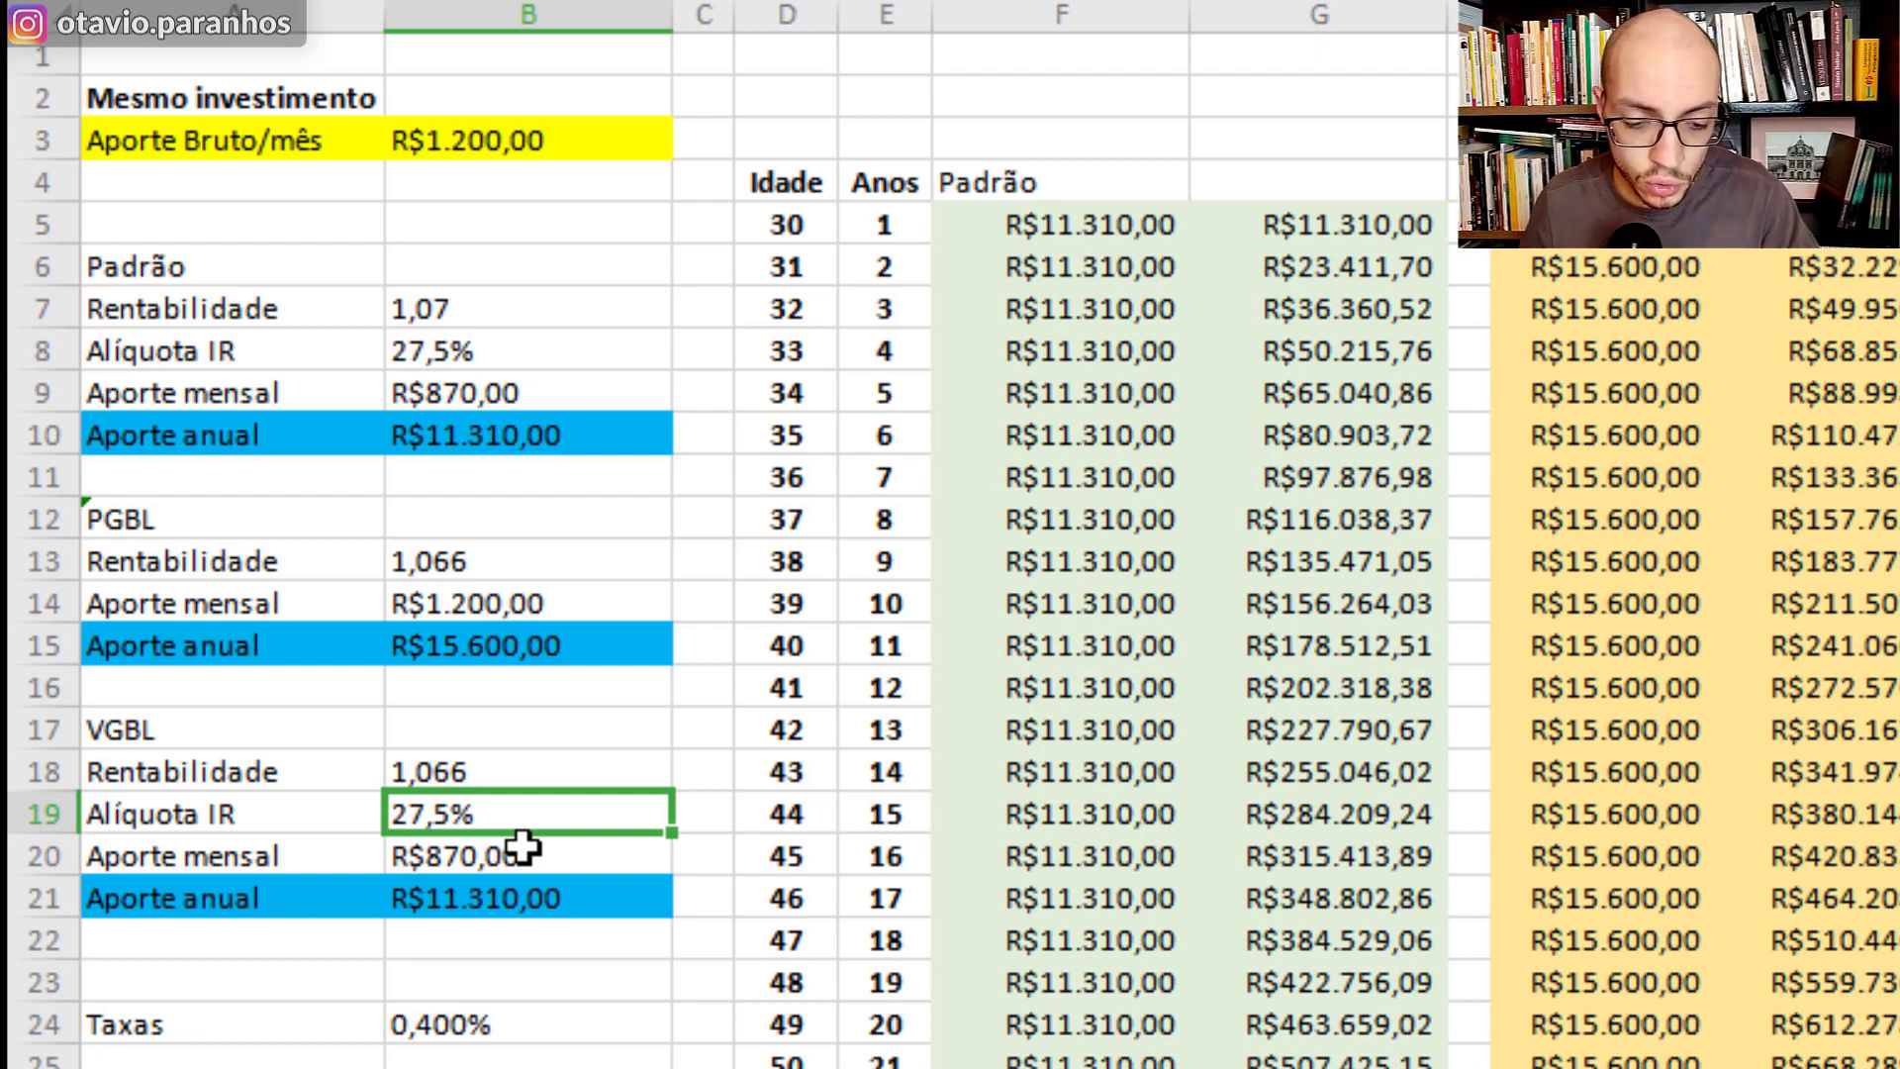
{"action": "left_click", "coordinate": [594, 847]}
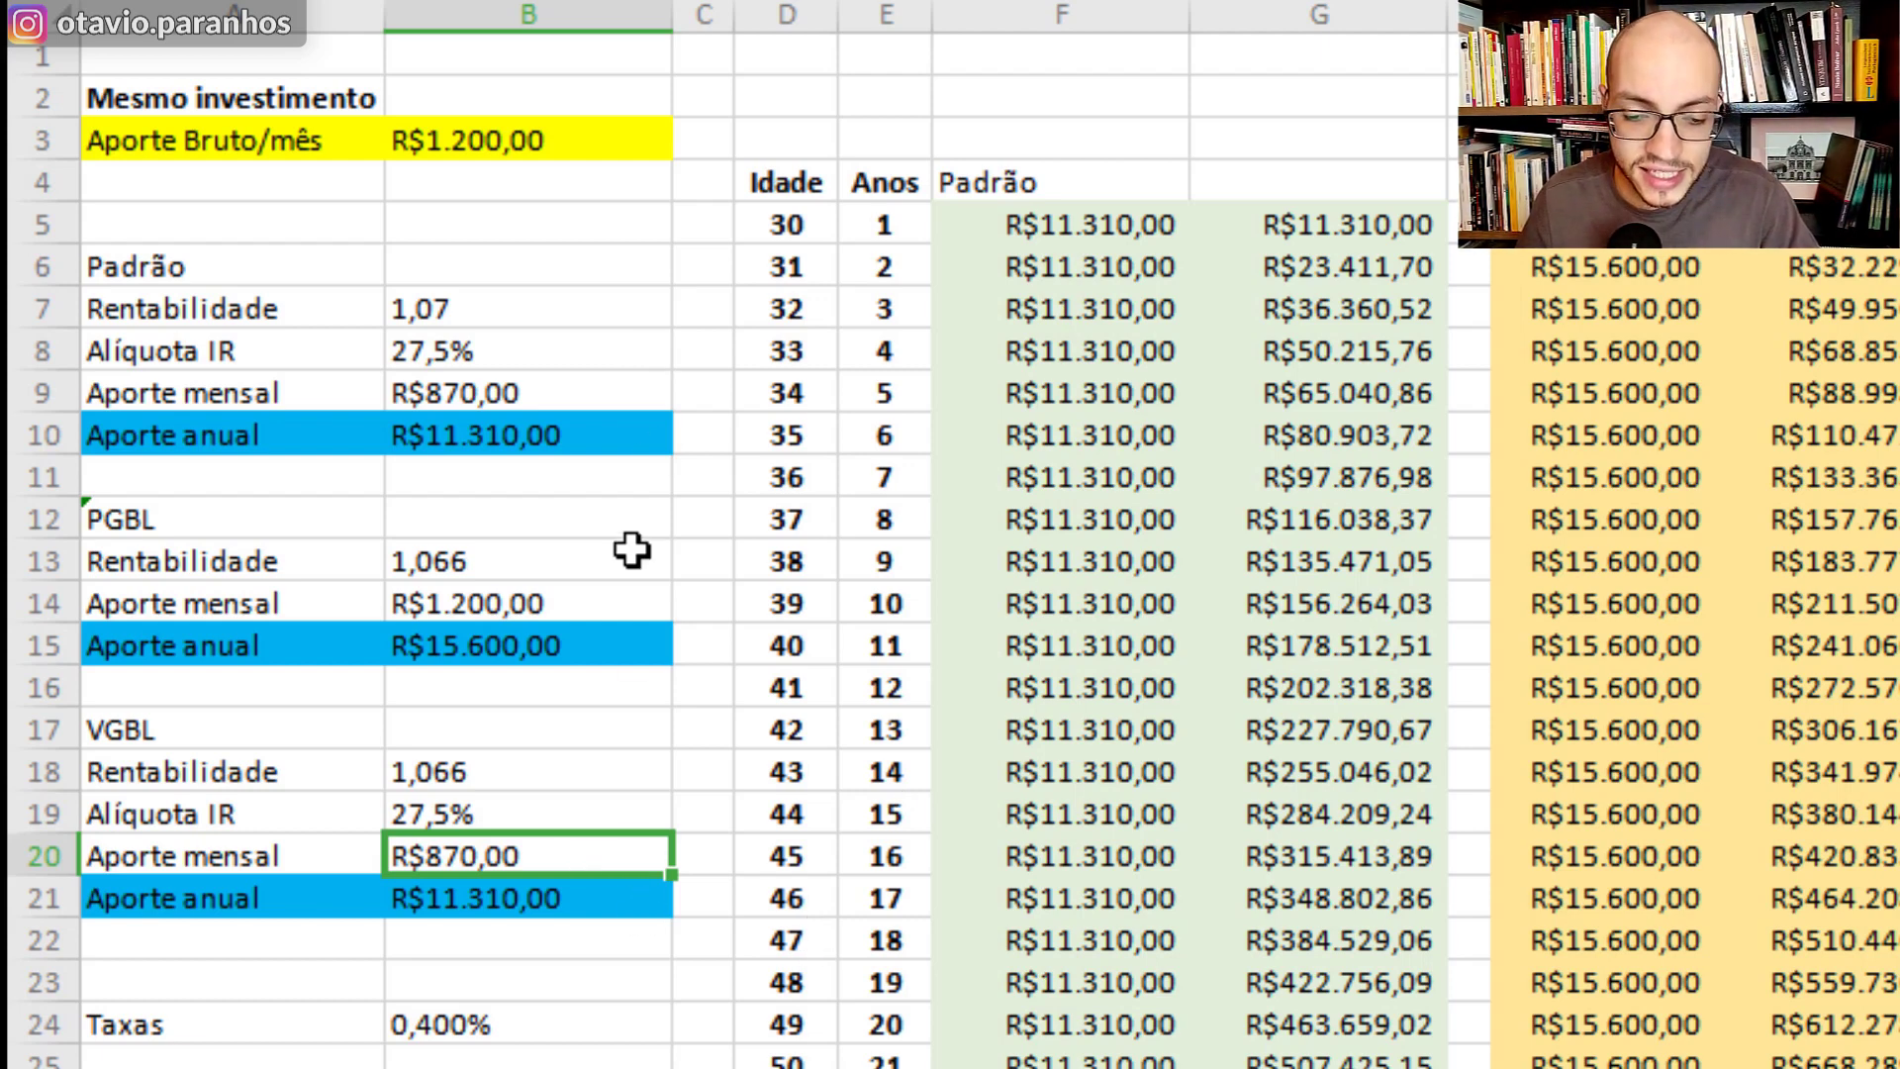
Step: Compare the PGBL and Padrão Rentabilidade values, the PGBL accumulated balances and the Taxas rate
{"action": "left_click", "coordinate": [576, 569]}
{"action": "left_click", "coordinate": [571, 310]}
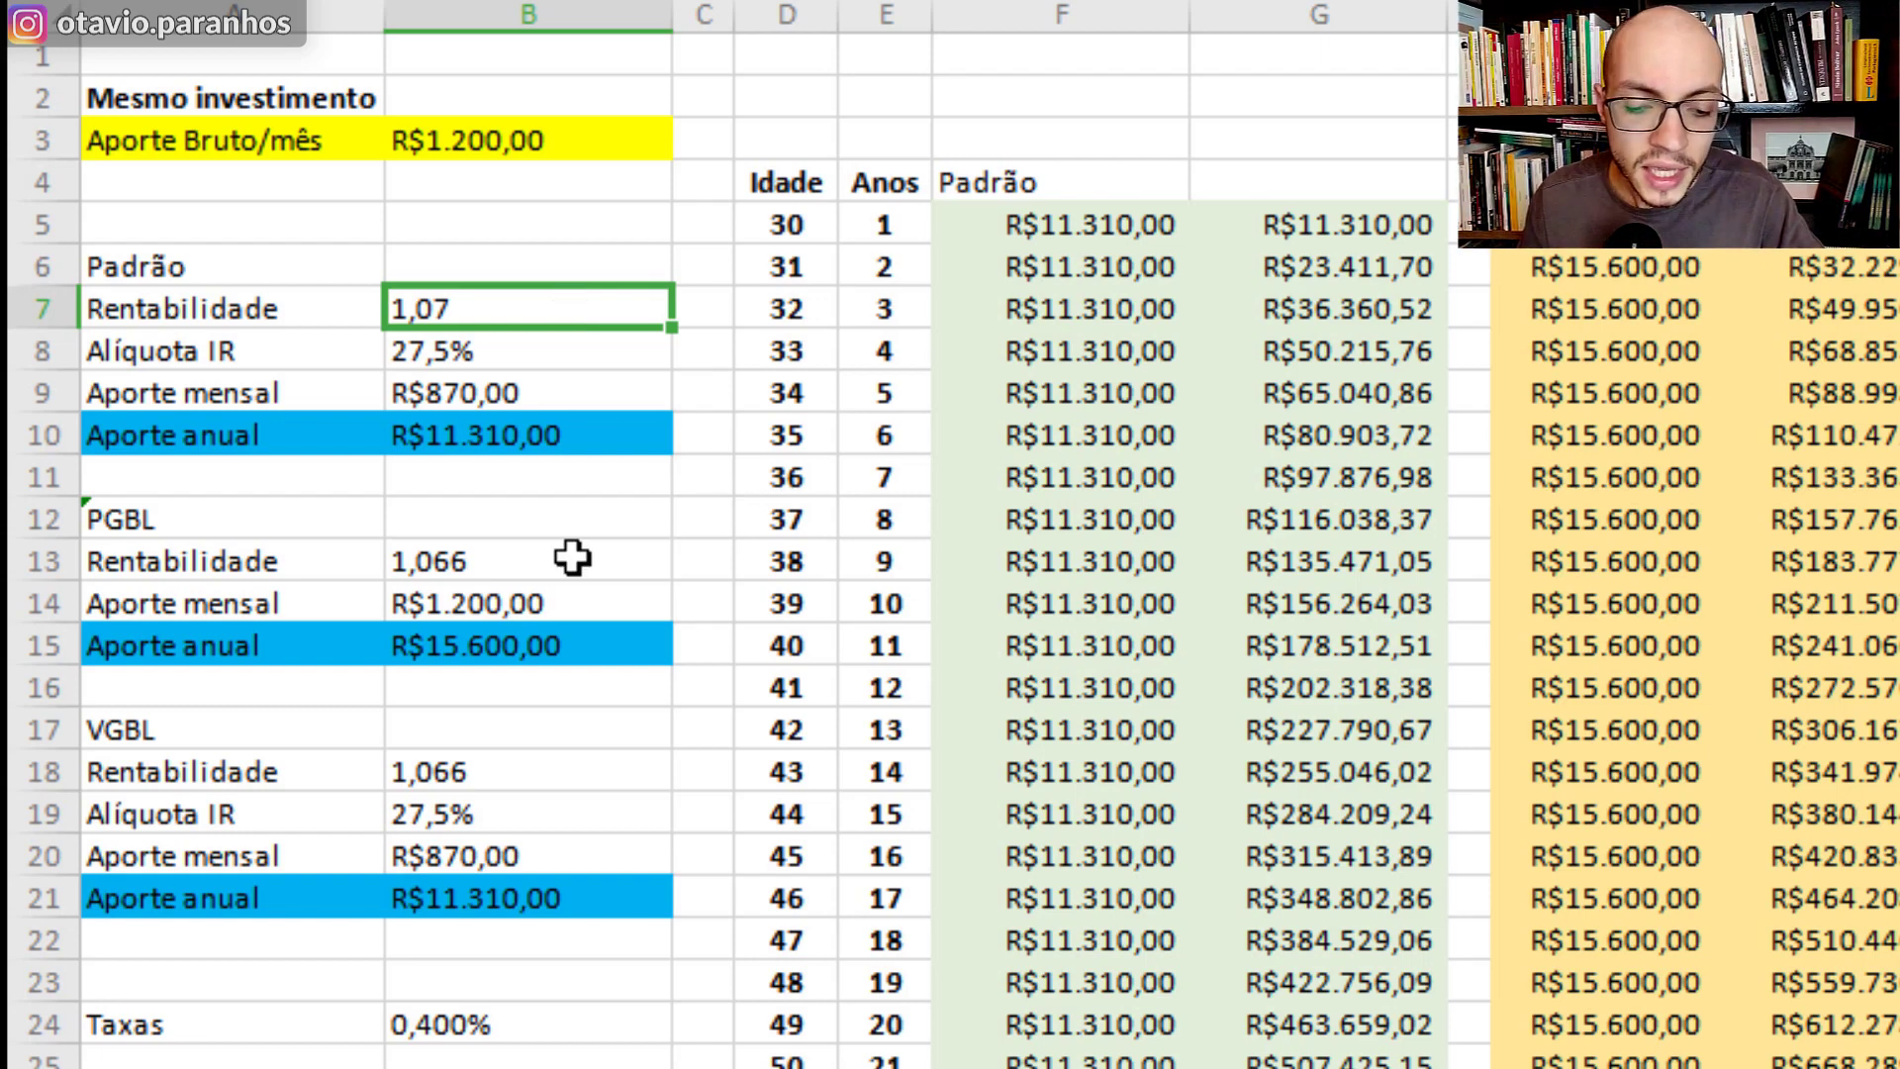
{"action": "left_click_drag", "start_coordinate": [1811, 350], "coordinate": [1811, 982]}
{"action": "left_click", "coordinate": [1811, 856]}
{"action": "left_click", "coordinate": [487, 1033]}
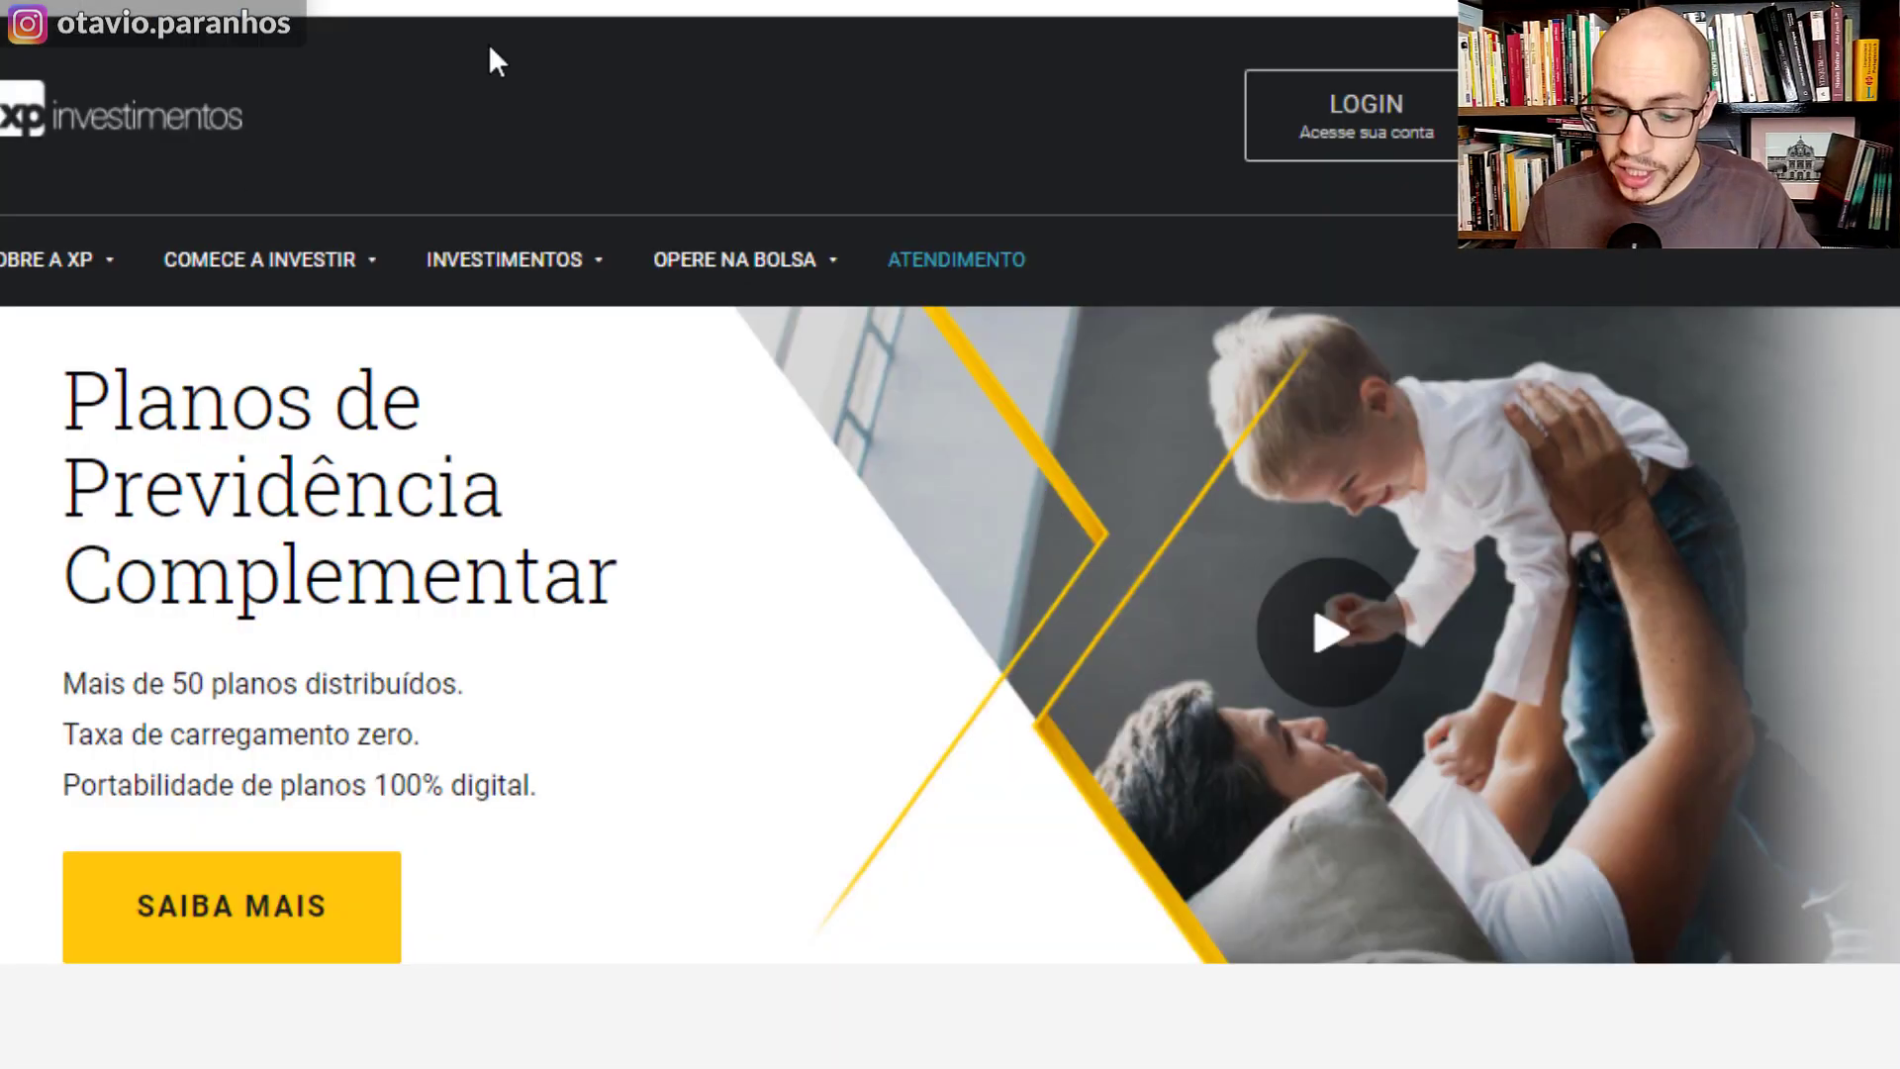
Step: Switch to the XP Investimentos pension plans page and review the administration fees in the plan list
{"action": "scroll", "coordinate": [666, 708], "scroll_direction": "down", "scroll_amount": 7}
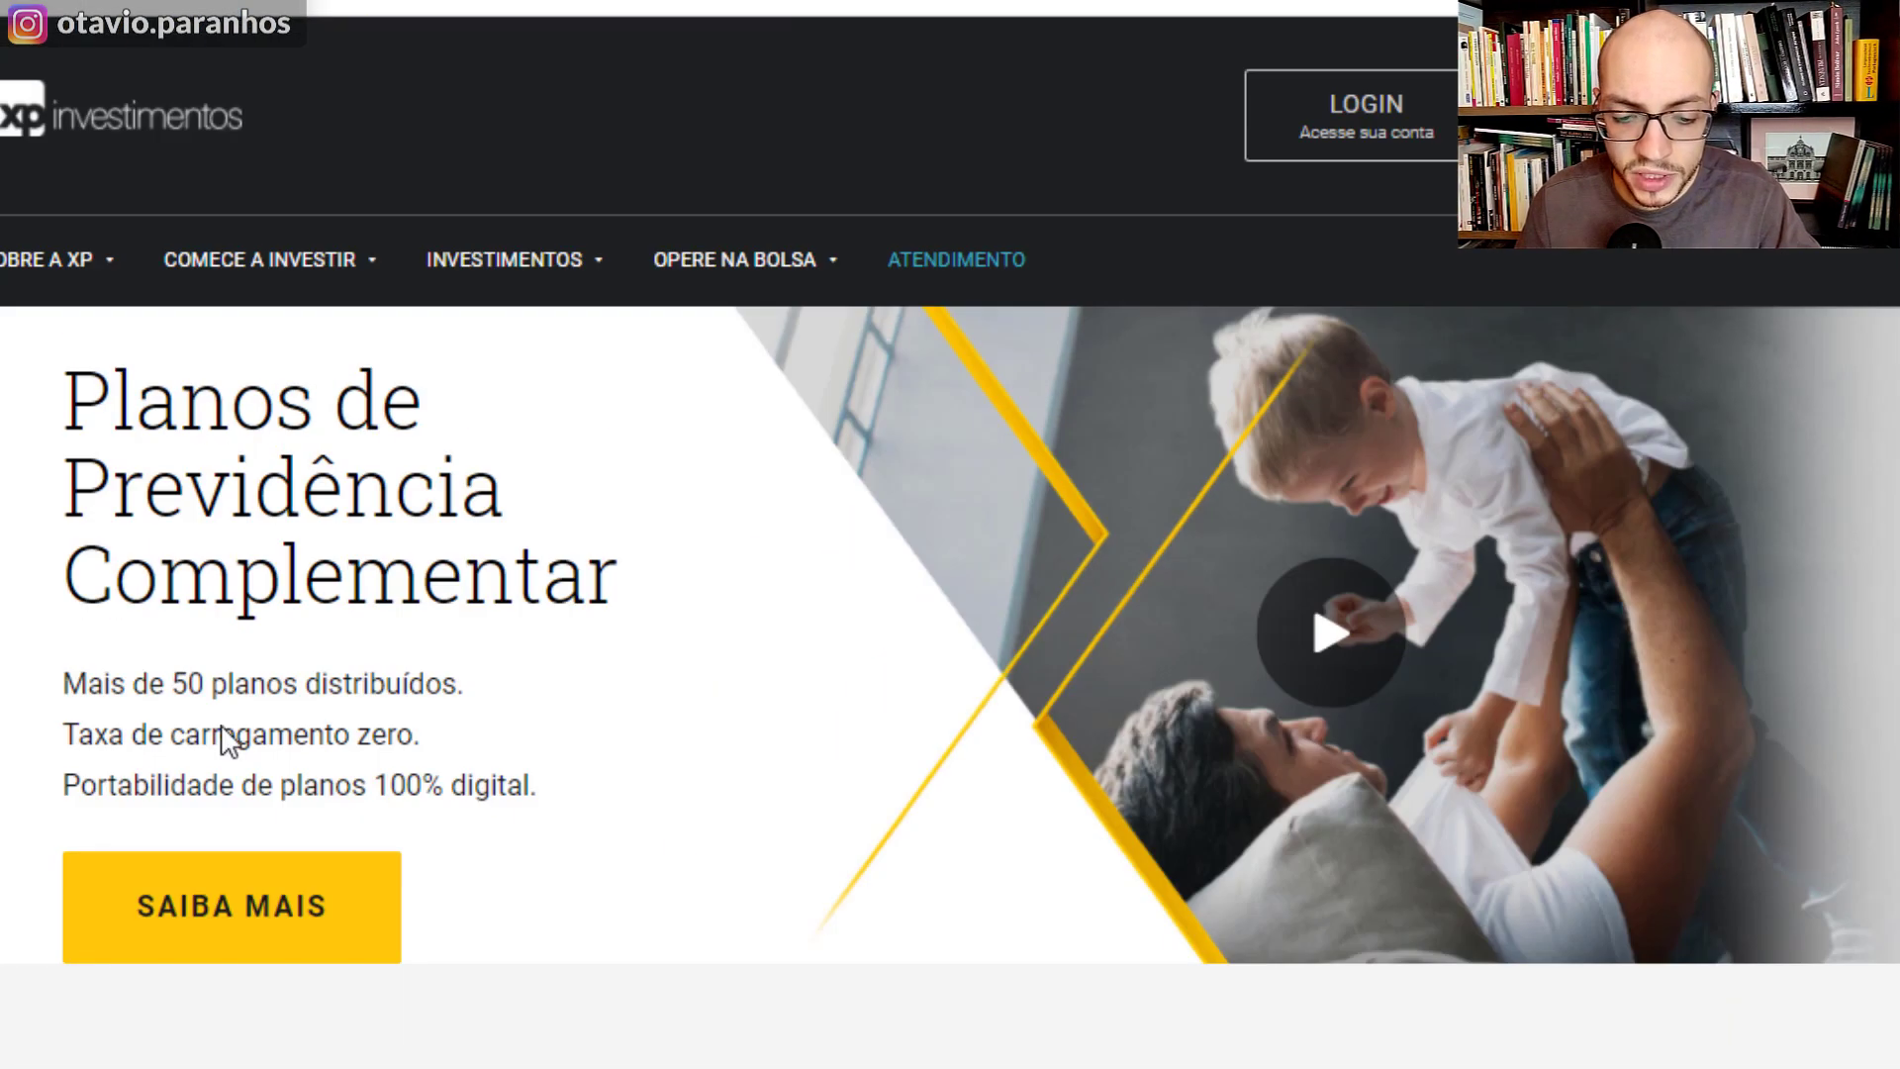
{"action": "scroll", "coordinate": [951, 819], "scroll_direction": "down", "scroll_amount": 12}
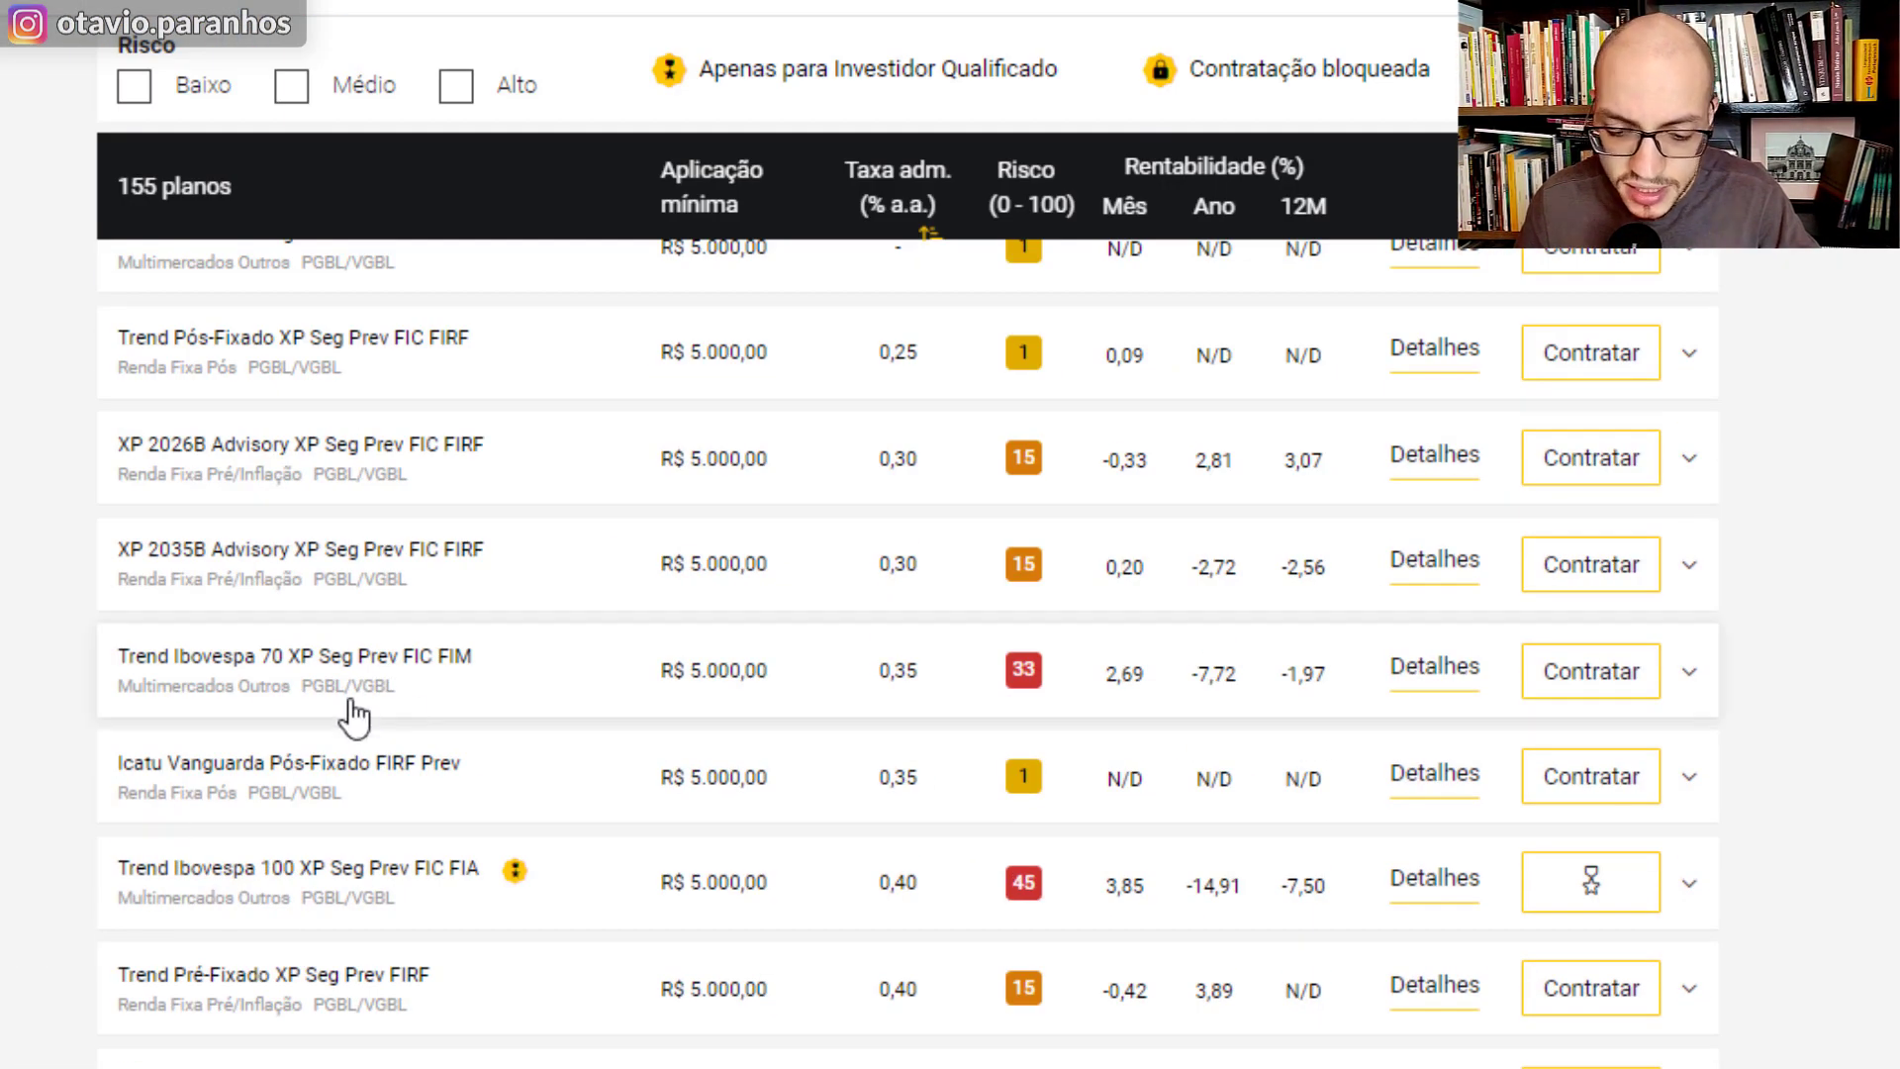
{"action": "scroll", "coordinate": [356, 716], "scroll_direction": "down", "scroll_amount": 2}
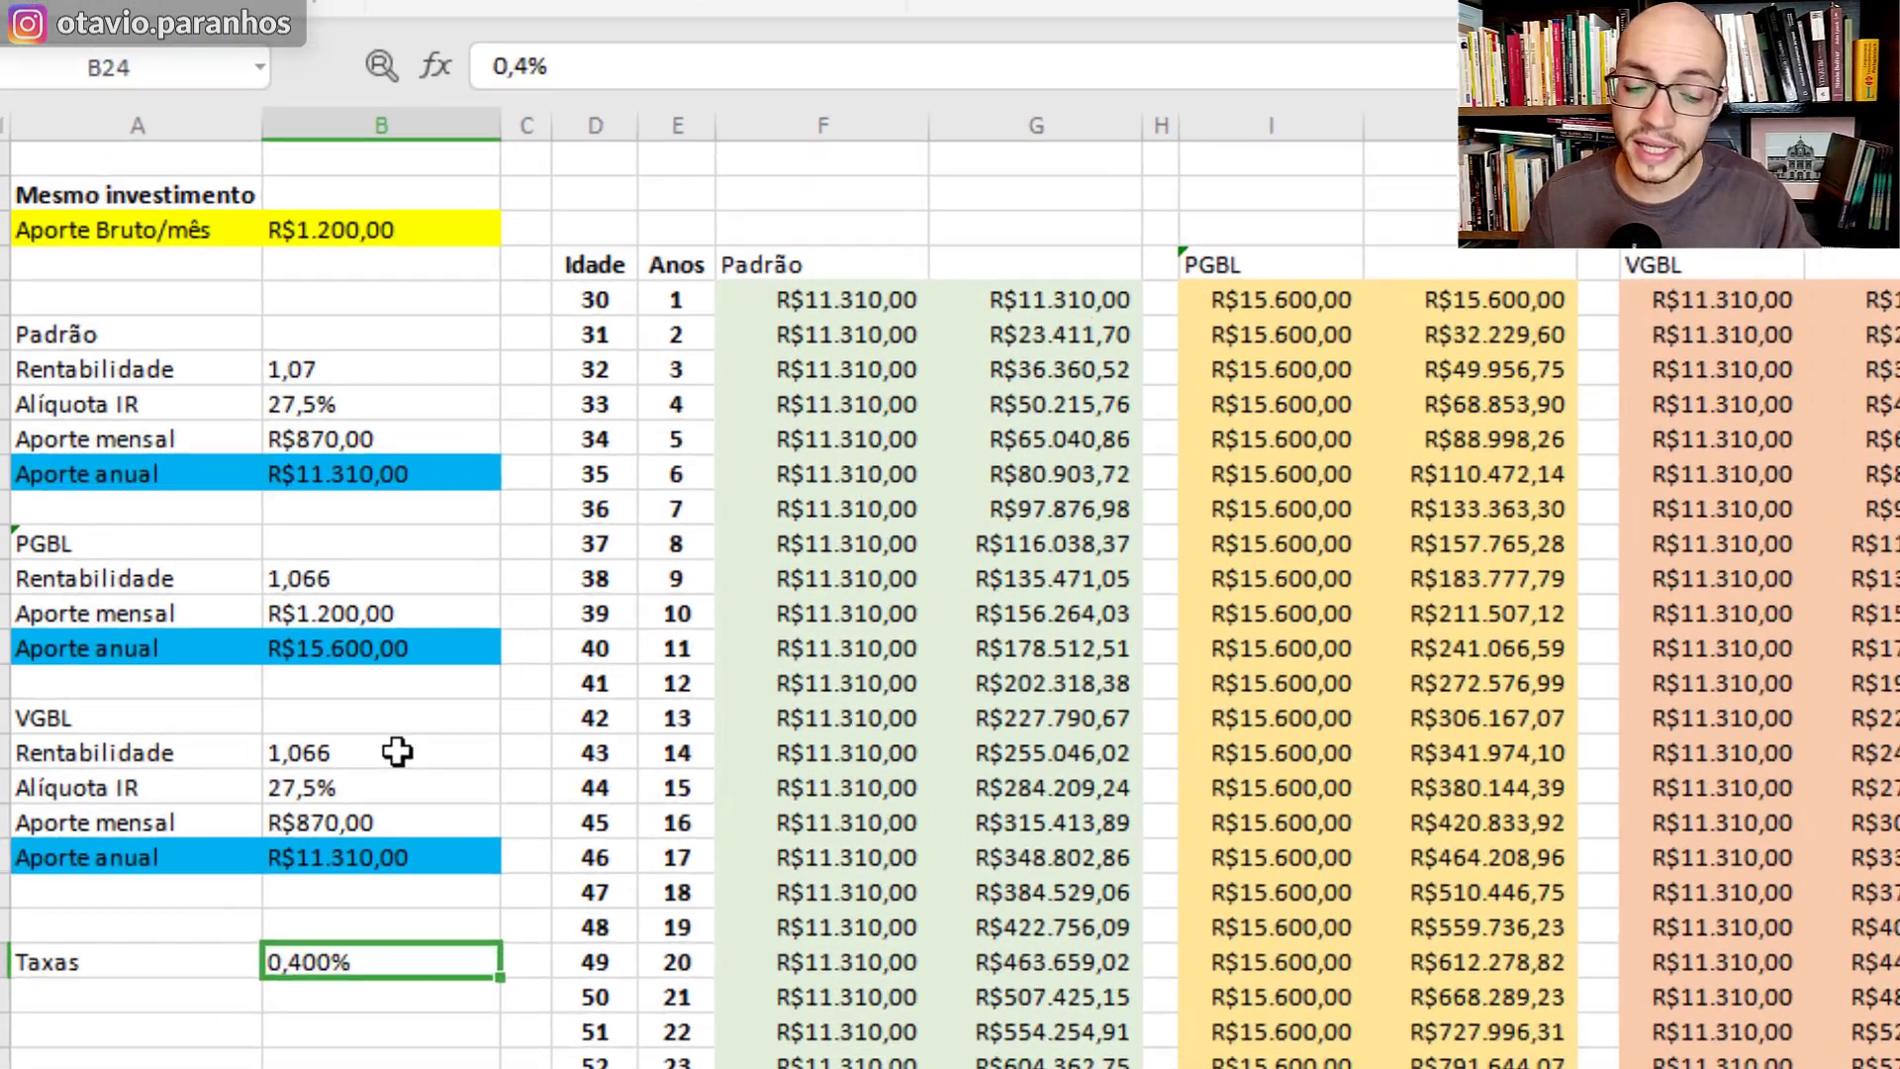
Step: Return to the spreadsheet, check the VGBL Rentabilidade, and examine the Padrão final balance, Tributação 15% and Vendas com isenção results
{"action": "left_click", "coordinate": [329, 748]}
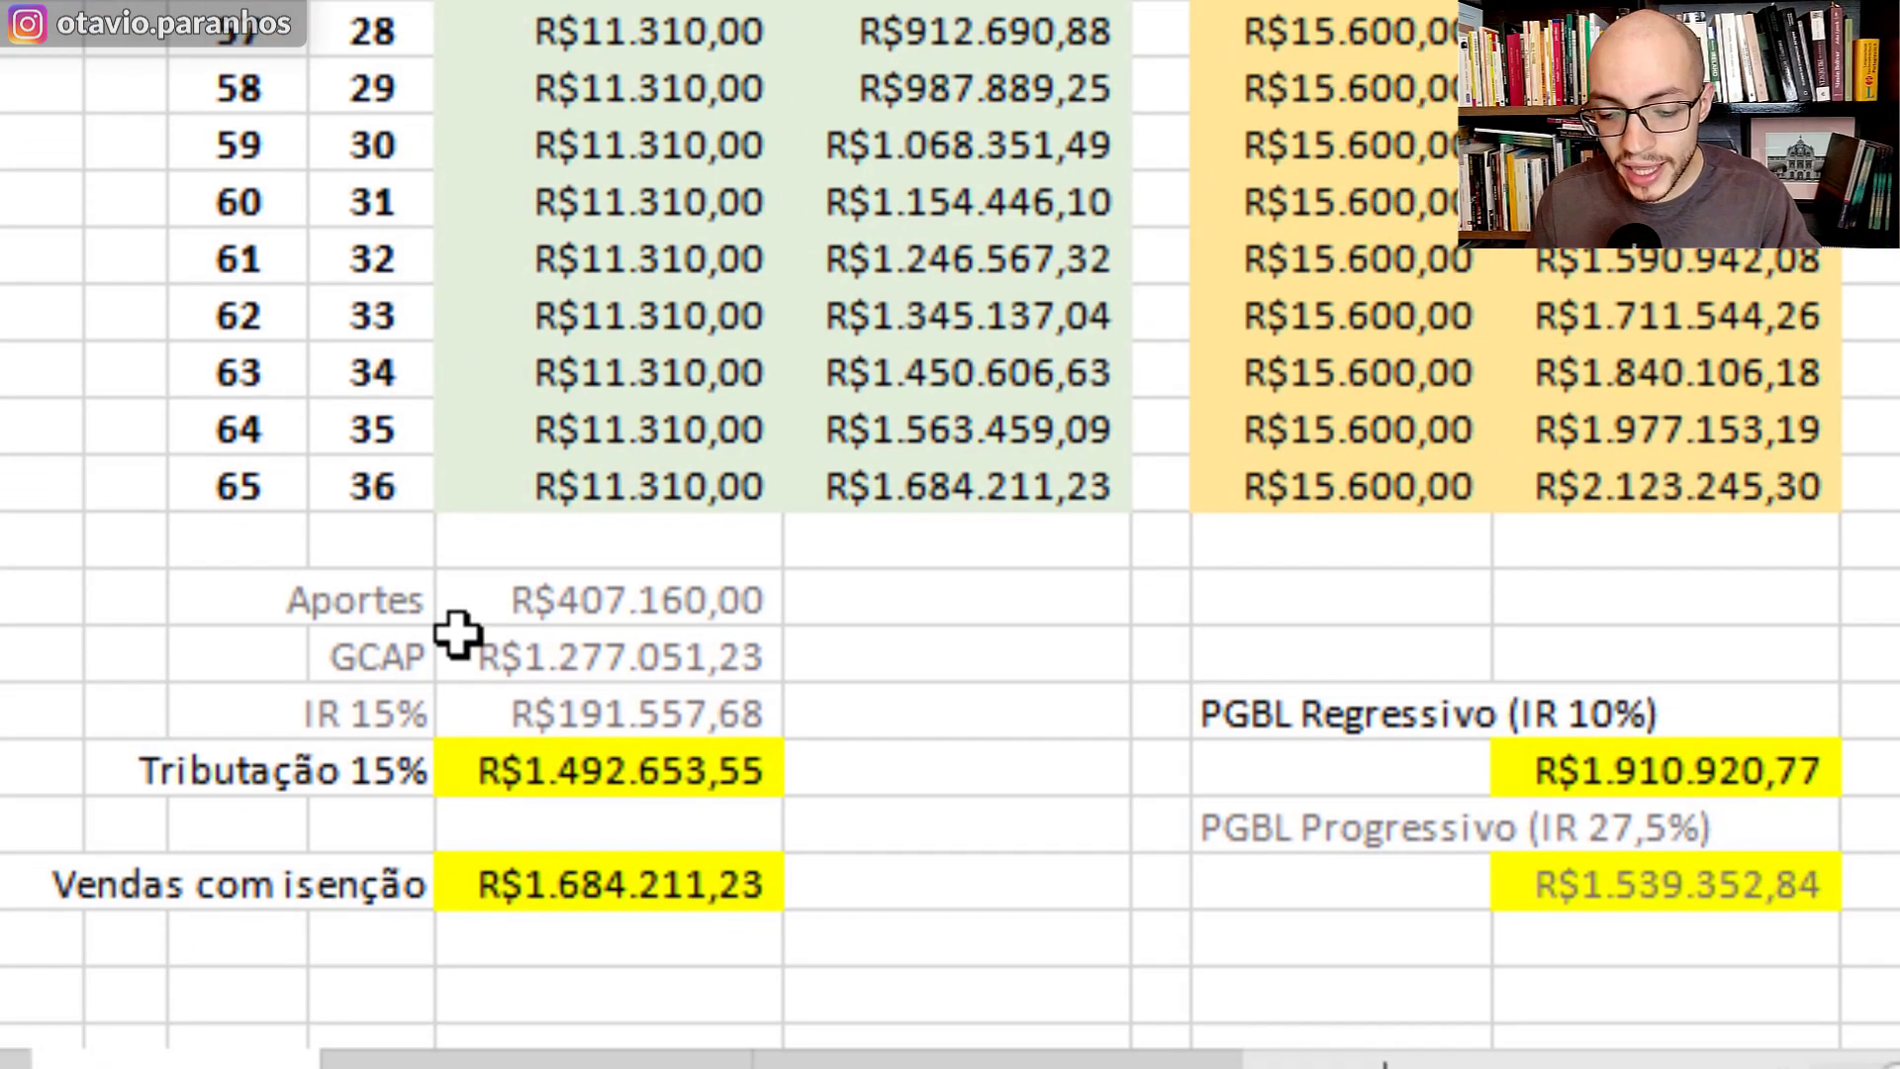
{"action": "scroll", "coordinate": [1399, 657], "scroll_direction": "up", "scroll_amount": 7}
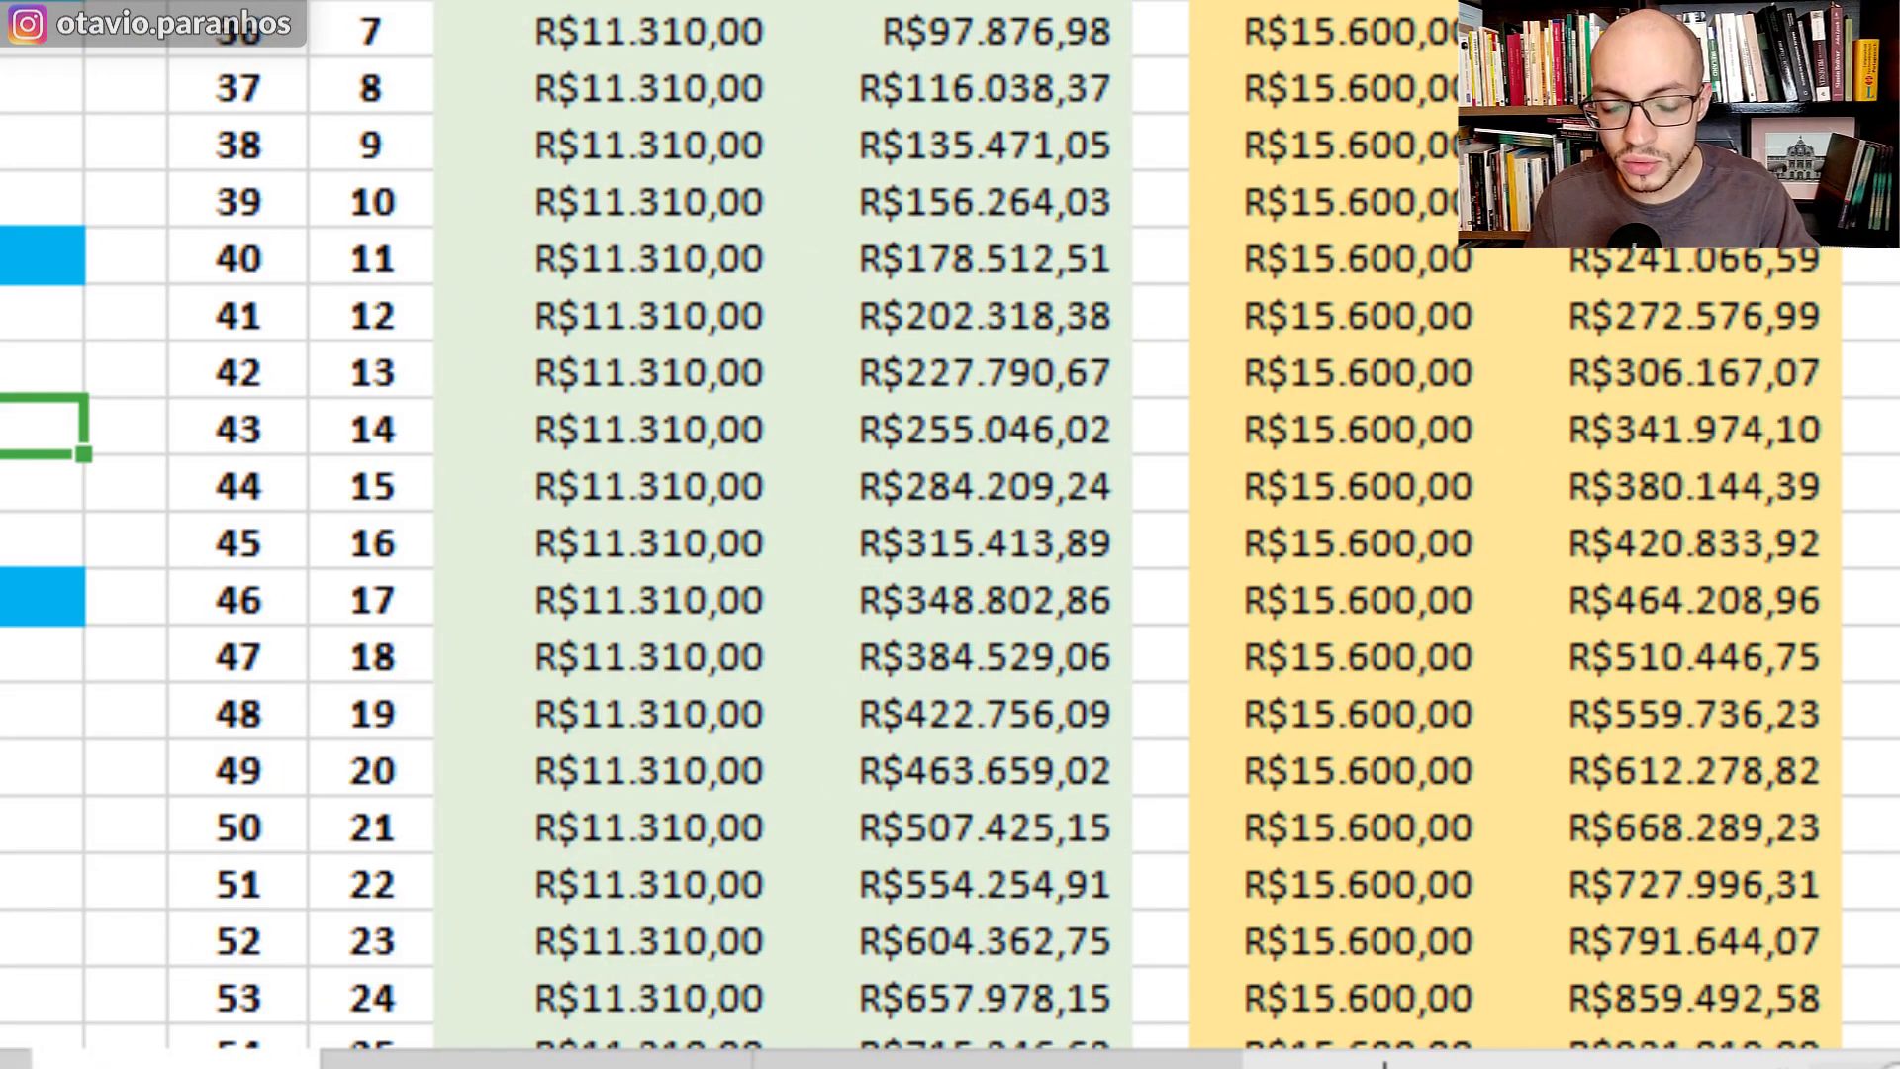
{"action": "scroll", "coordinate": [374, 229], "scroll_direction": "down", "scroll_amount": 9}
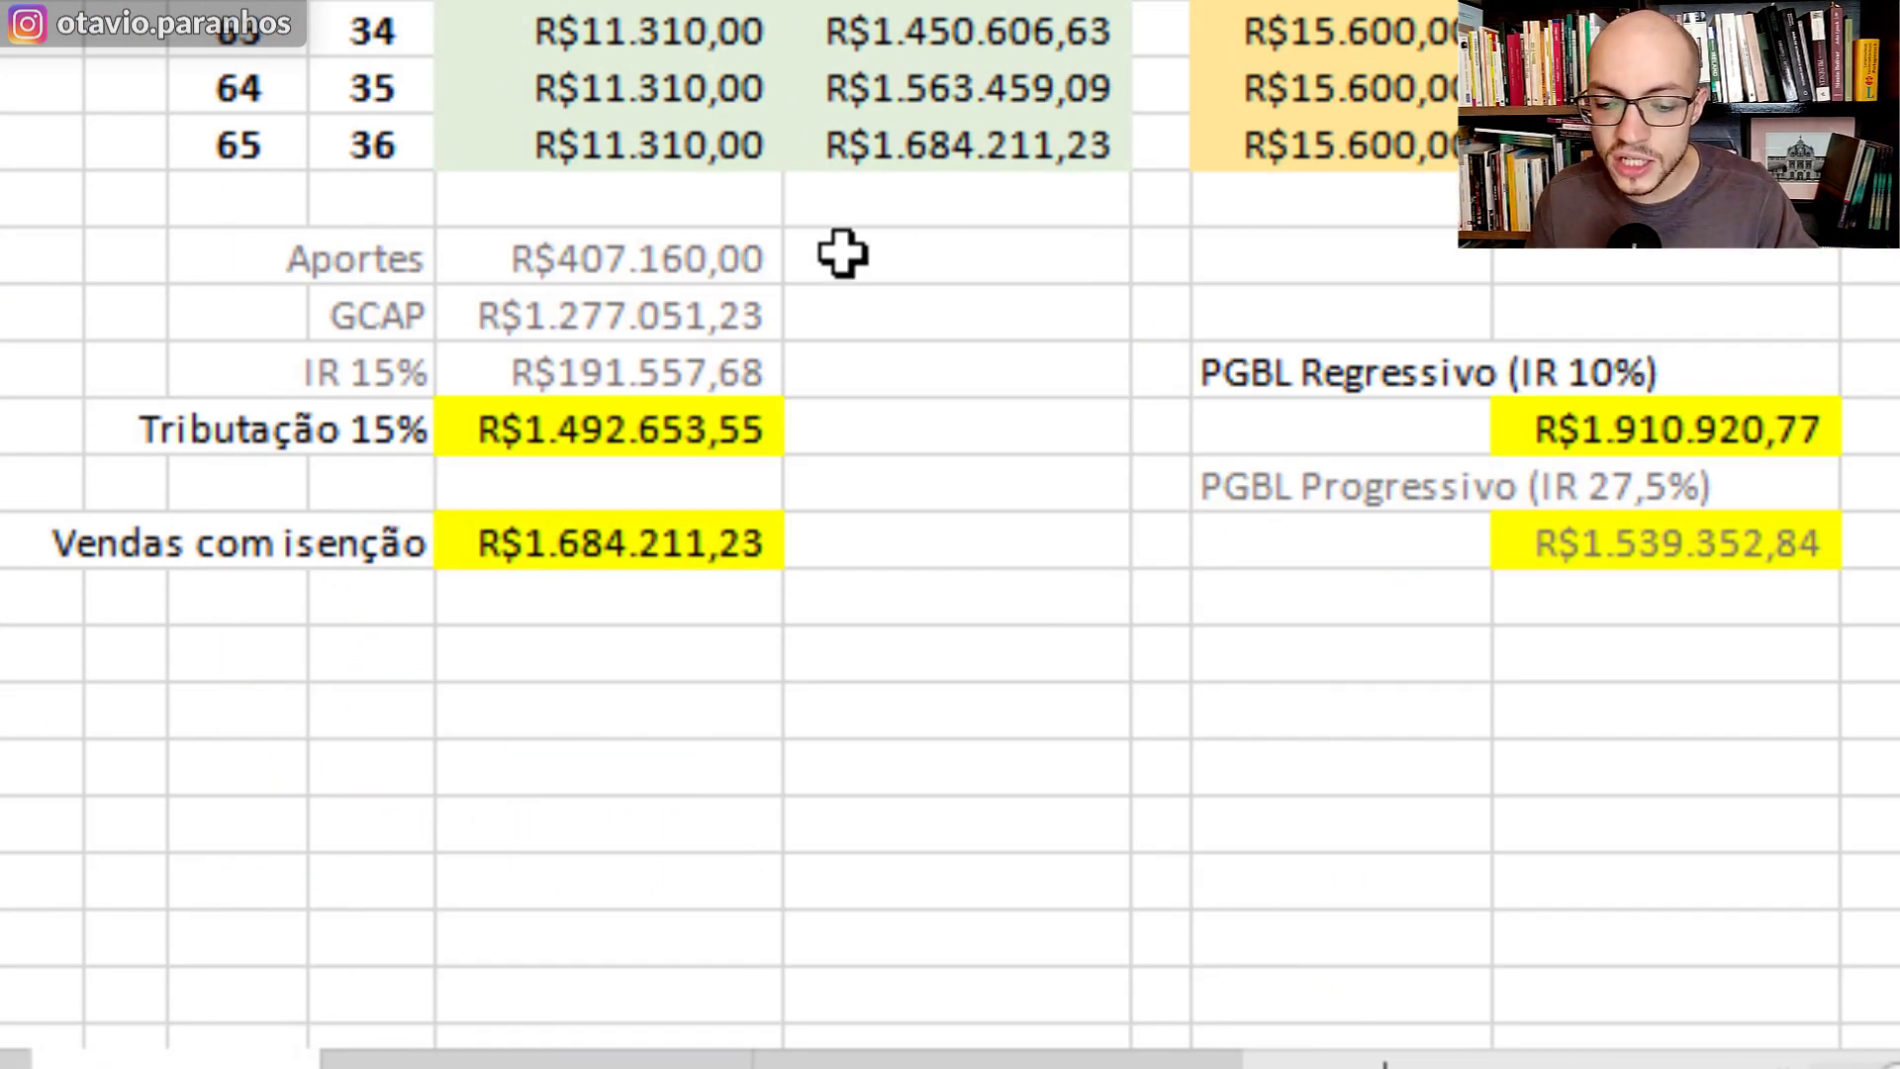
{"action": "left_click", "coordinate": [599, 432]}
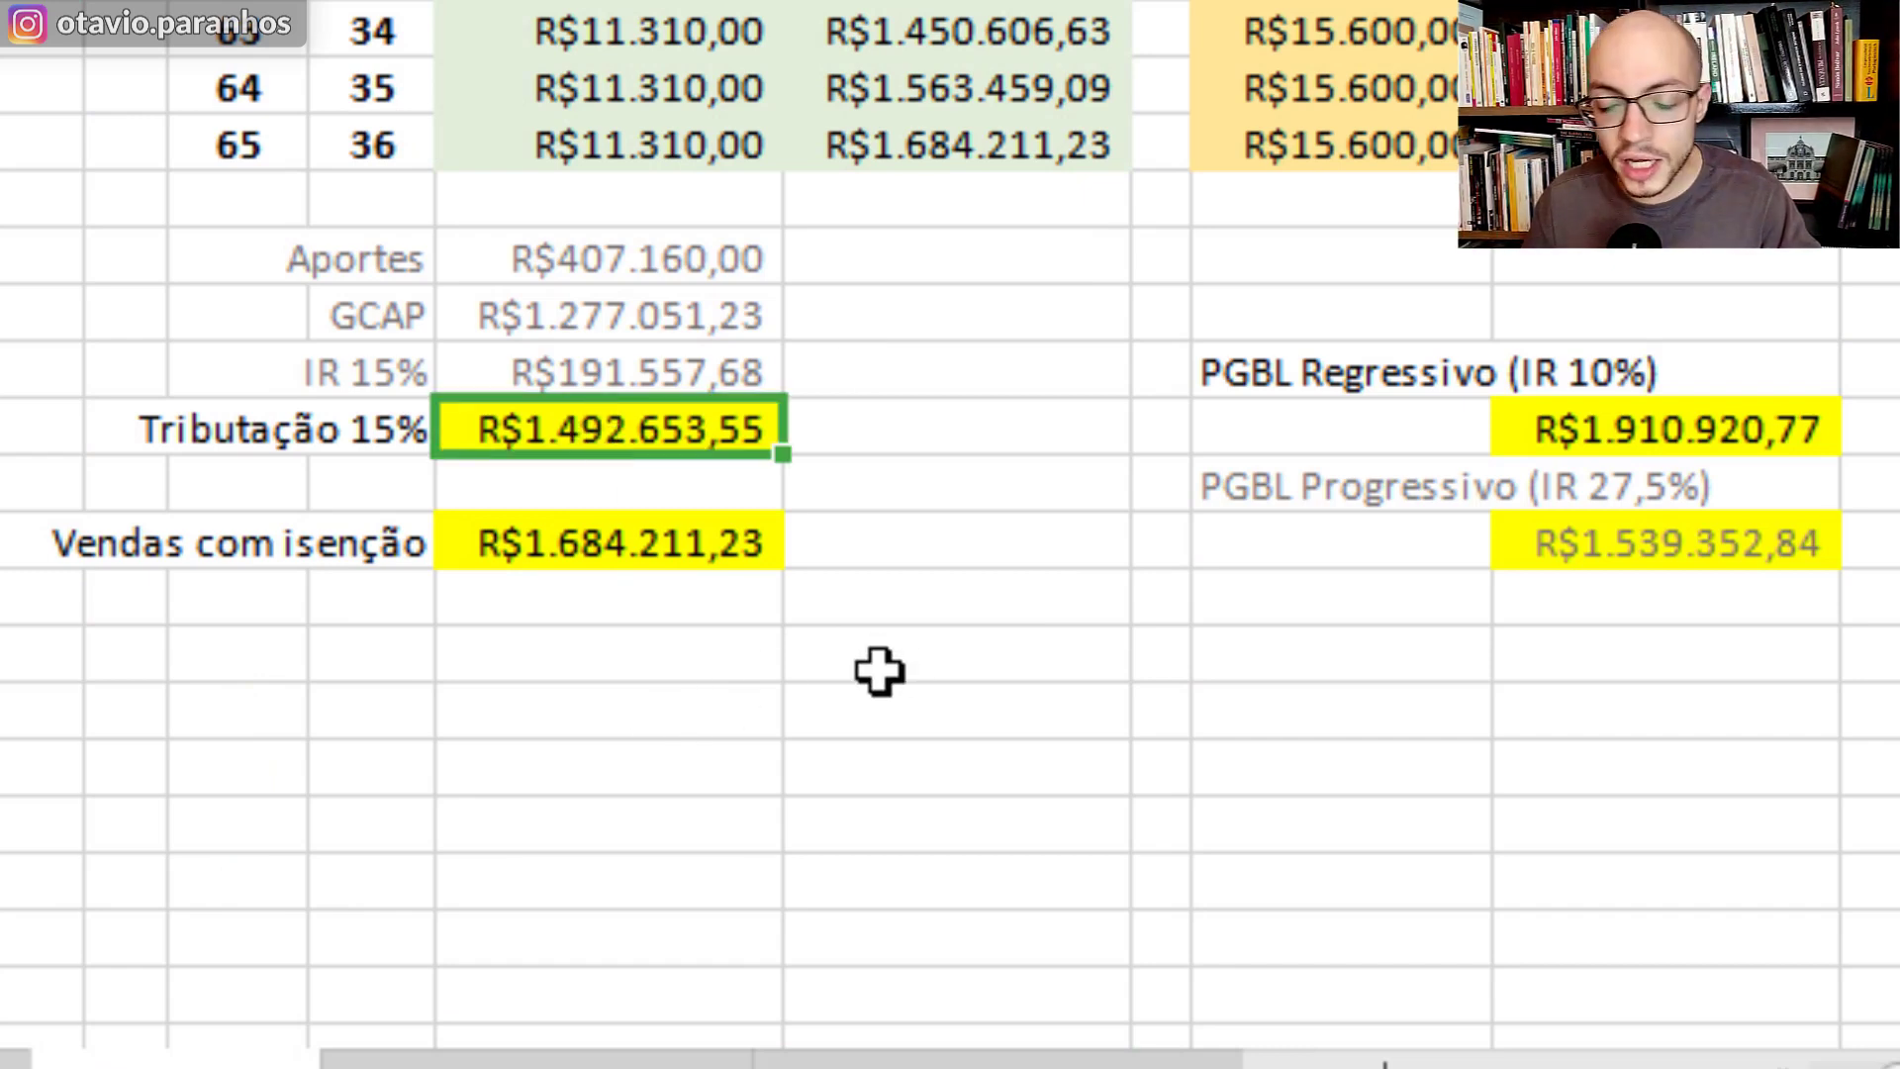
{"action": "left_click", "coordinate": [1046, 146]}
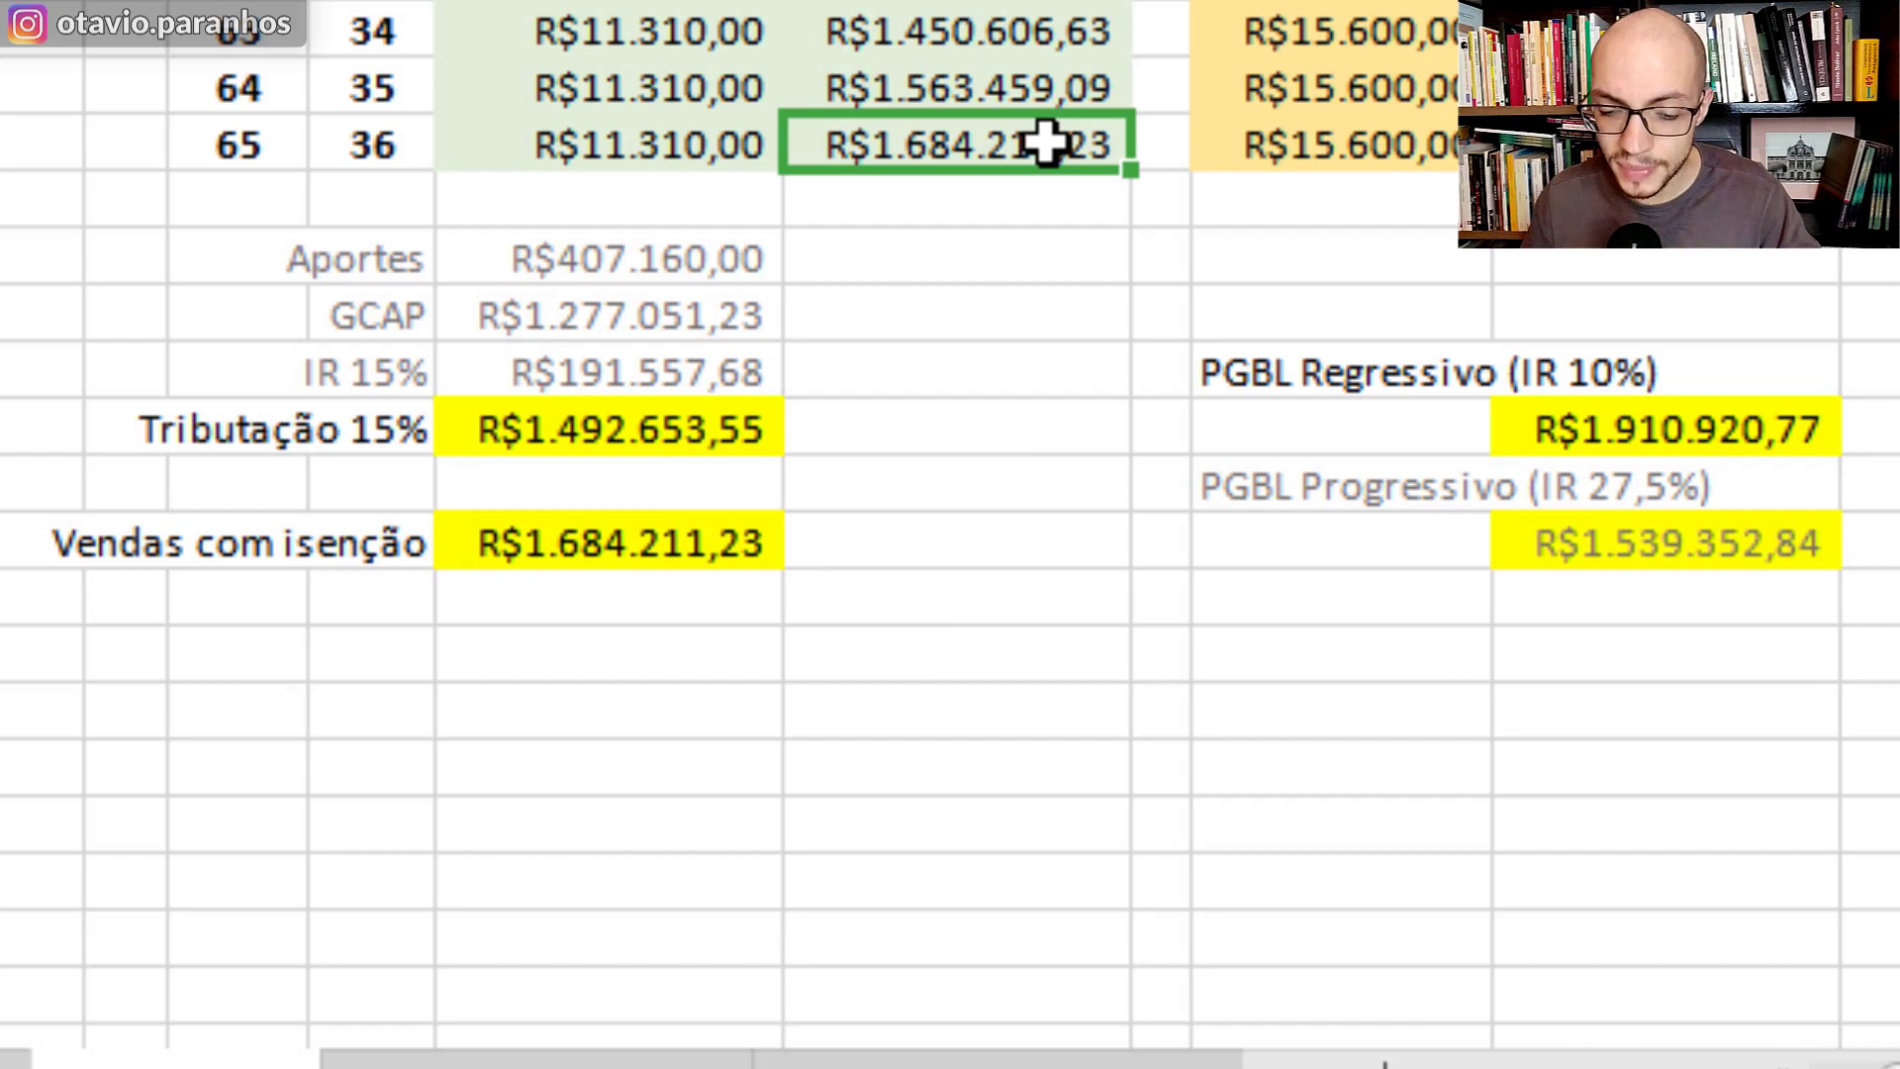
{"action": "left_click", "coordinate": [661, 441]}
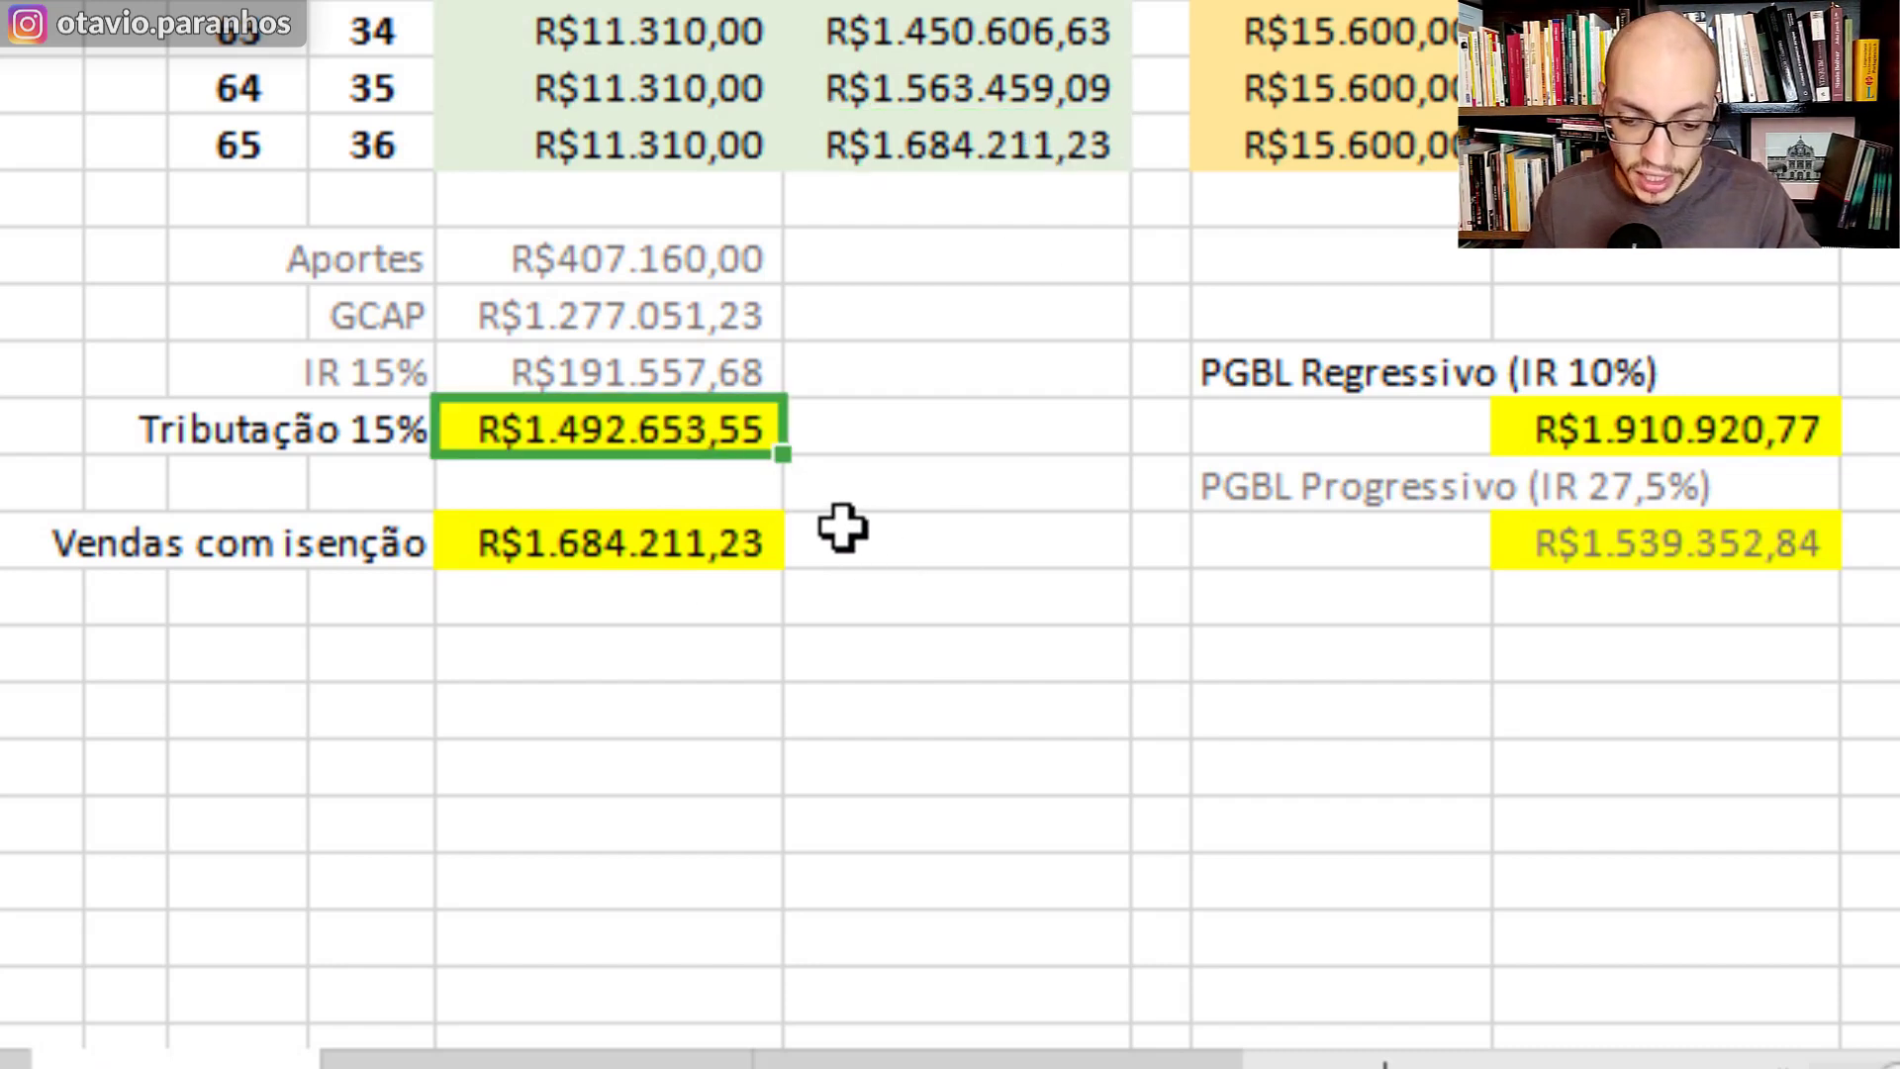
{"action": "left_click", "coordinate": [655, 564]}
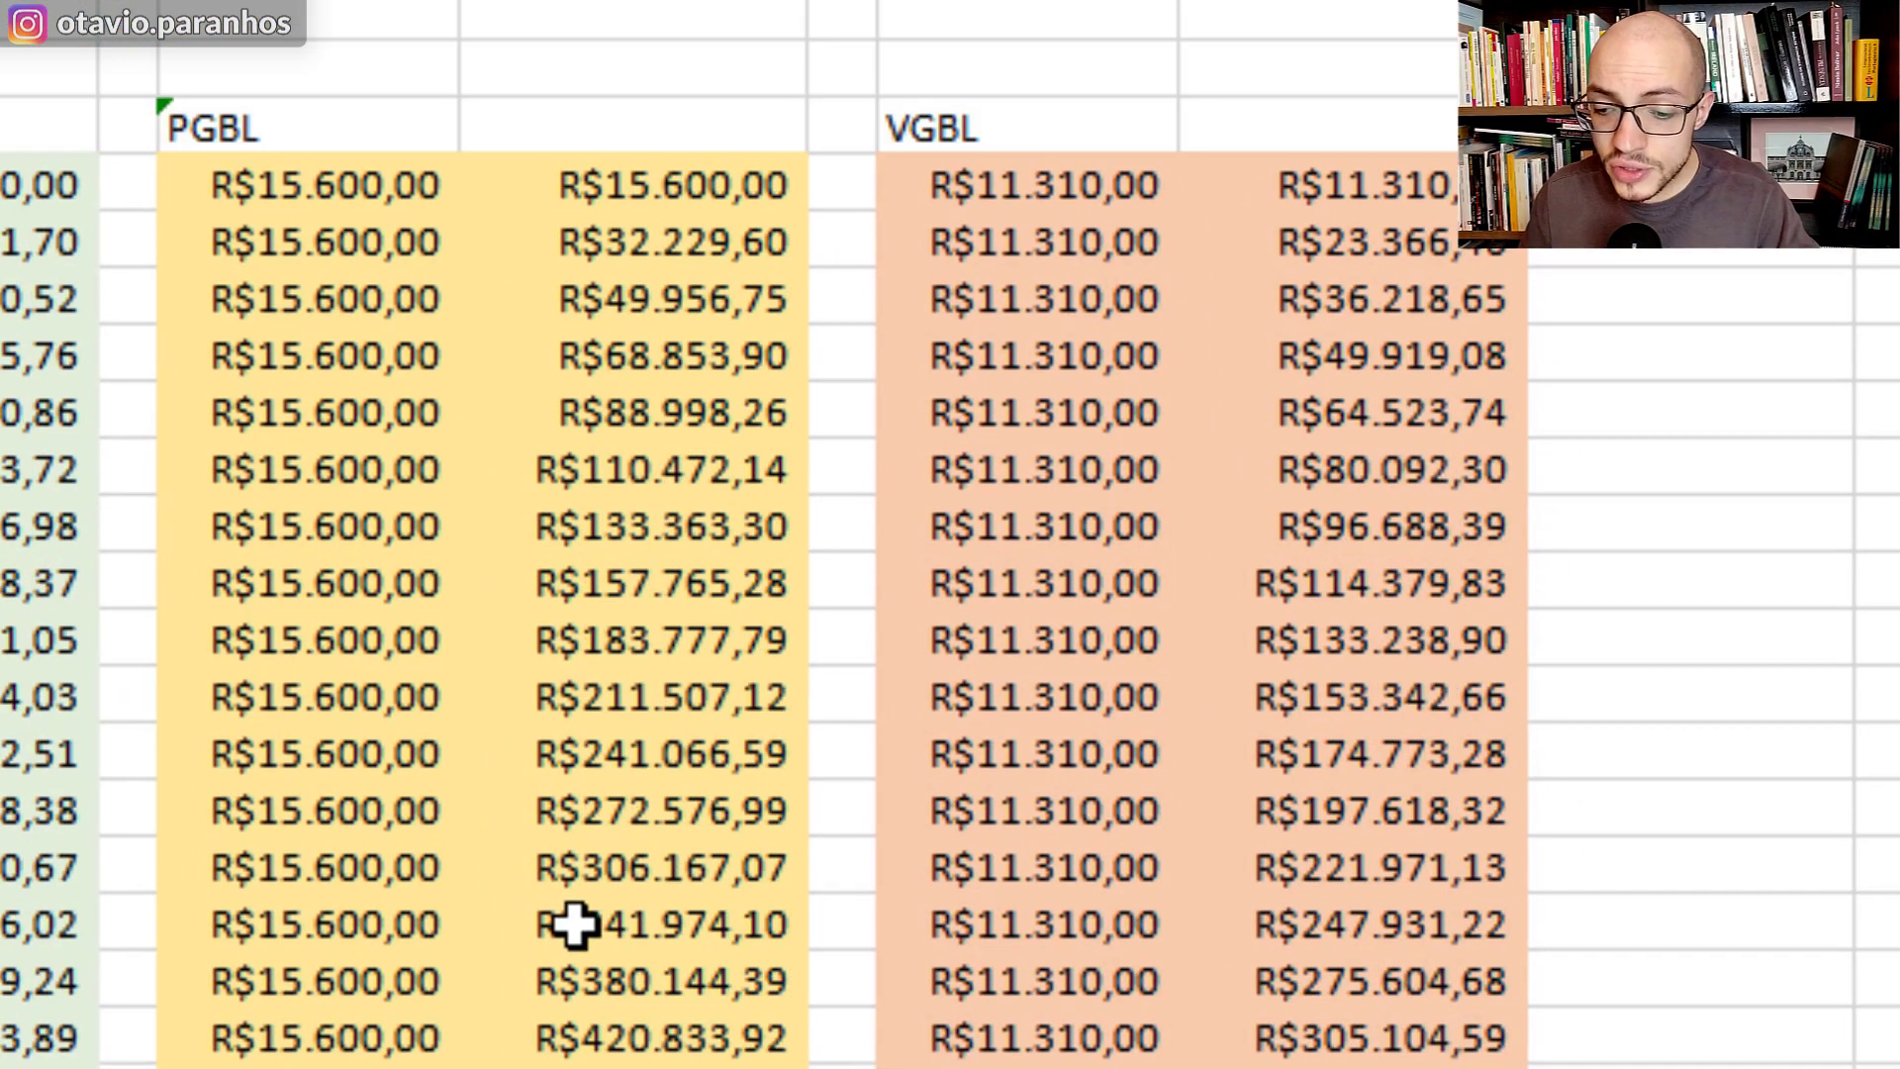
Step: Examine the PGBL growth table down to its last year and the PGBL Regressivo (IR 10%) result
{"action": "left_click", "coordinate": [213, 127]}
{"action": "key", "text": "ctrl+a"}
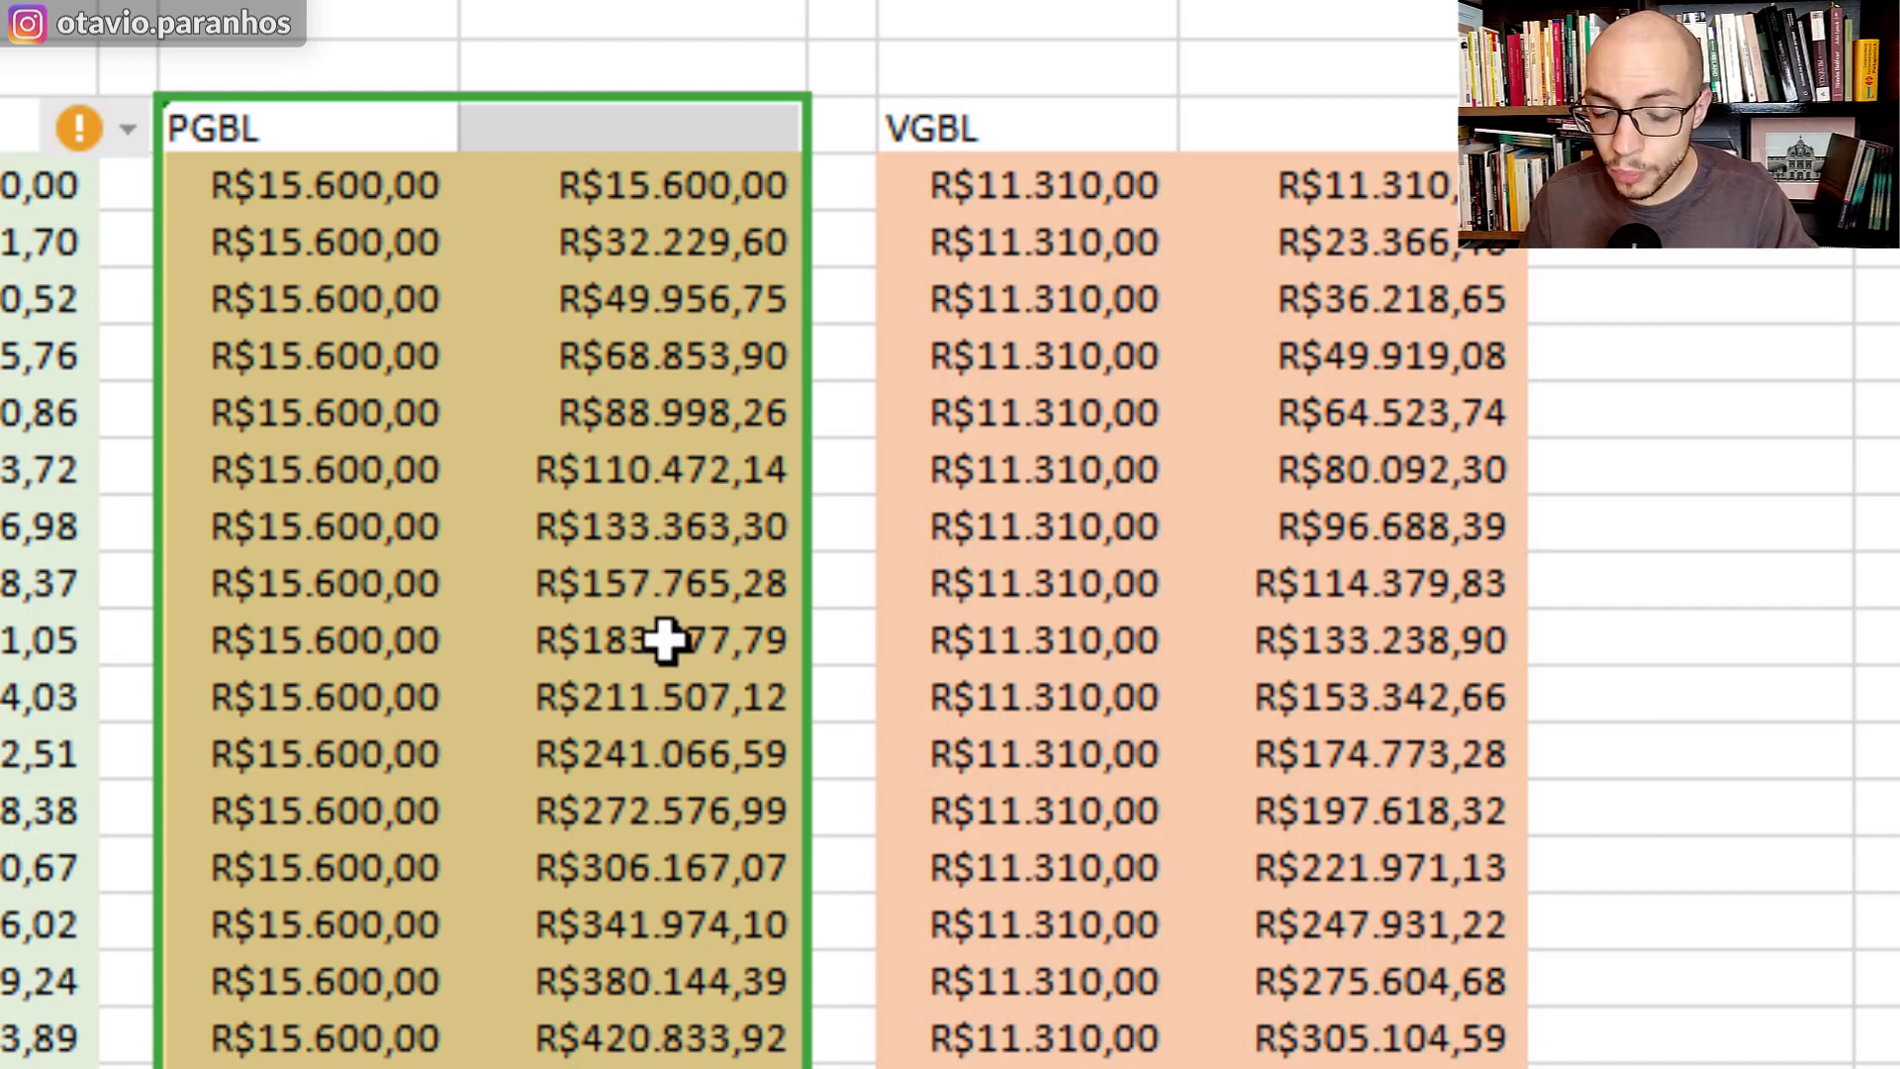
{"action": "left_click", "coordinate": [696, 457]}
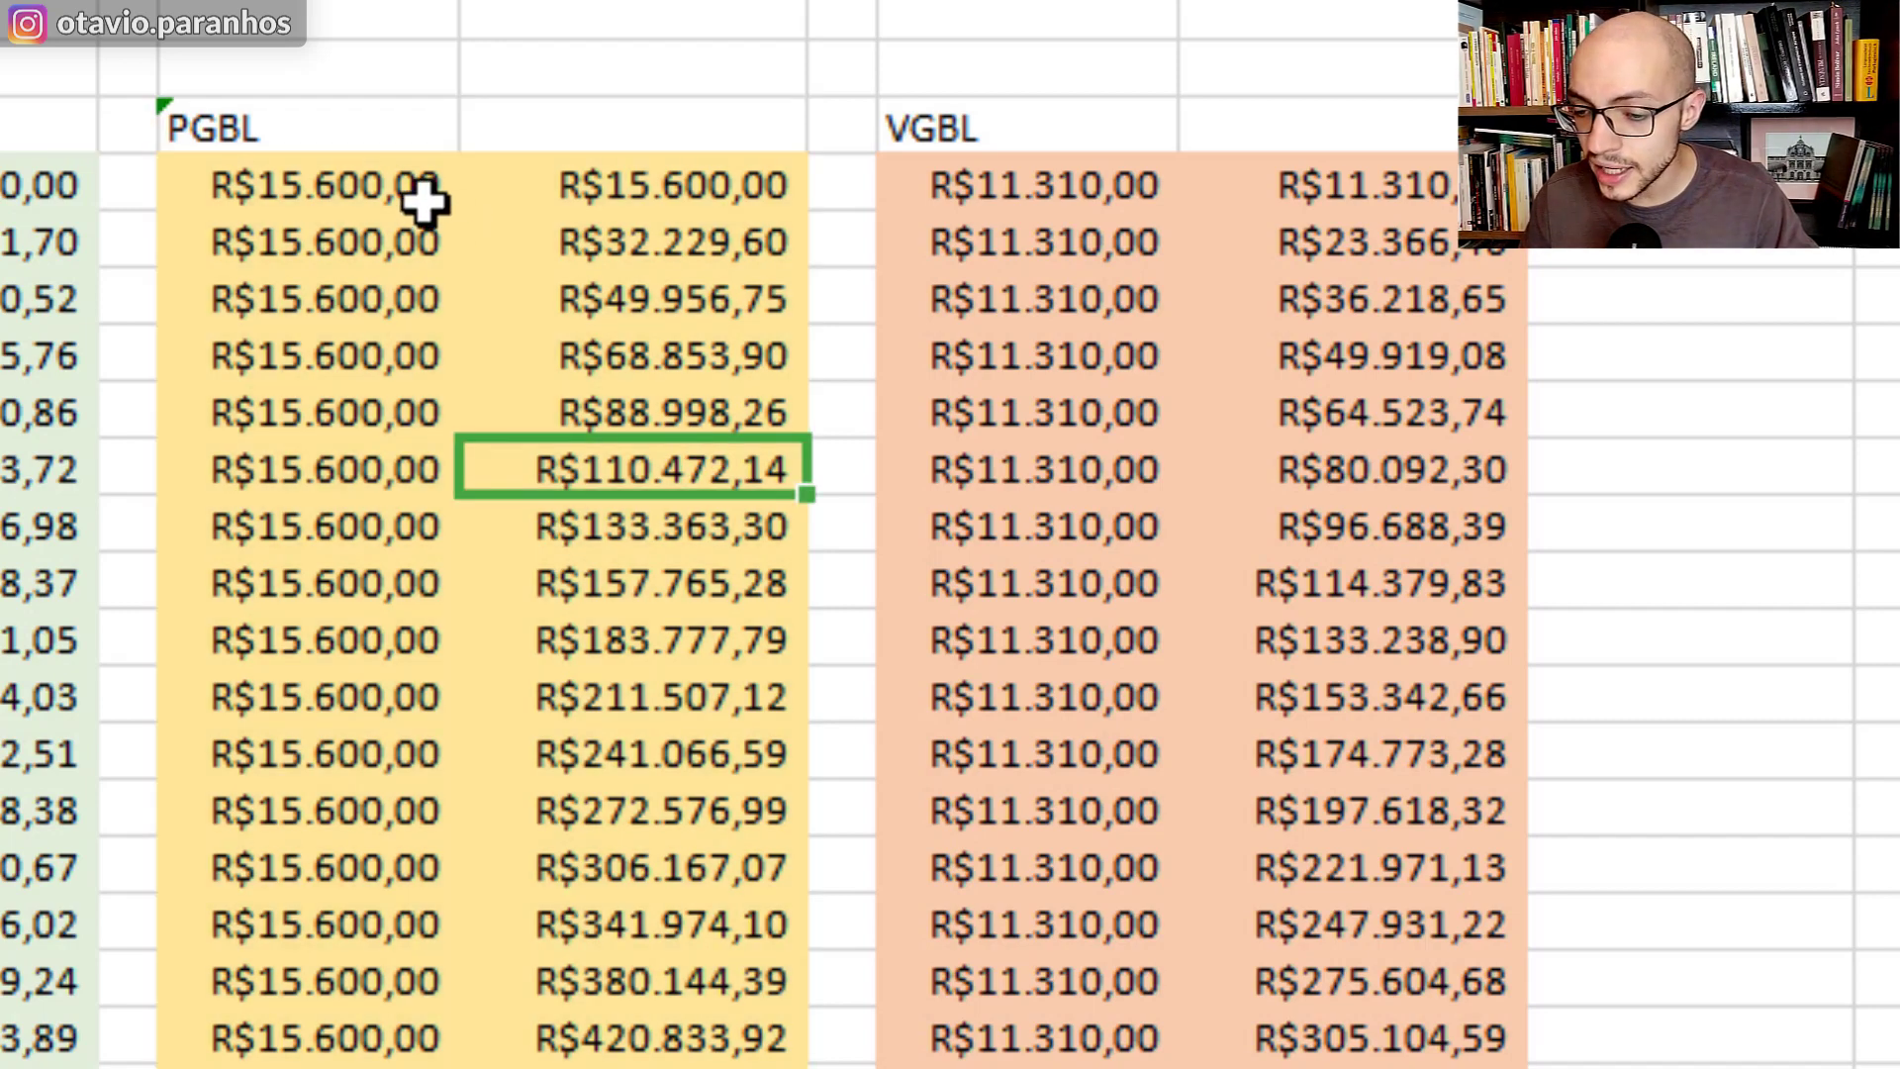
{"action": "left_click_drag", "start_coordinate": [425, 191], "coordinate": [755, 476]}
{"action": "scroll", "coordinate": [805, 789], "scroll_direction": "down", "scroll_amount": 6}
{"action": "scroll", "coordinate": [806, 789], "scroll_direction": "down", "scroll_amount": 4}
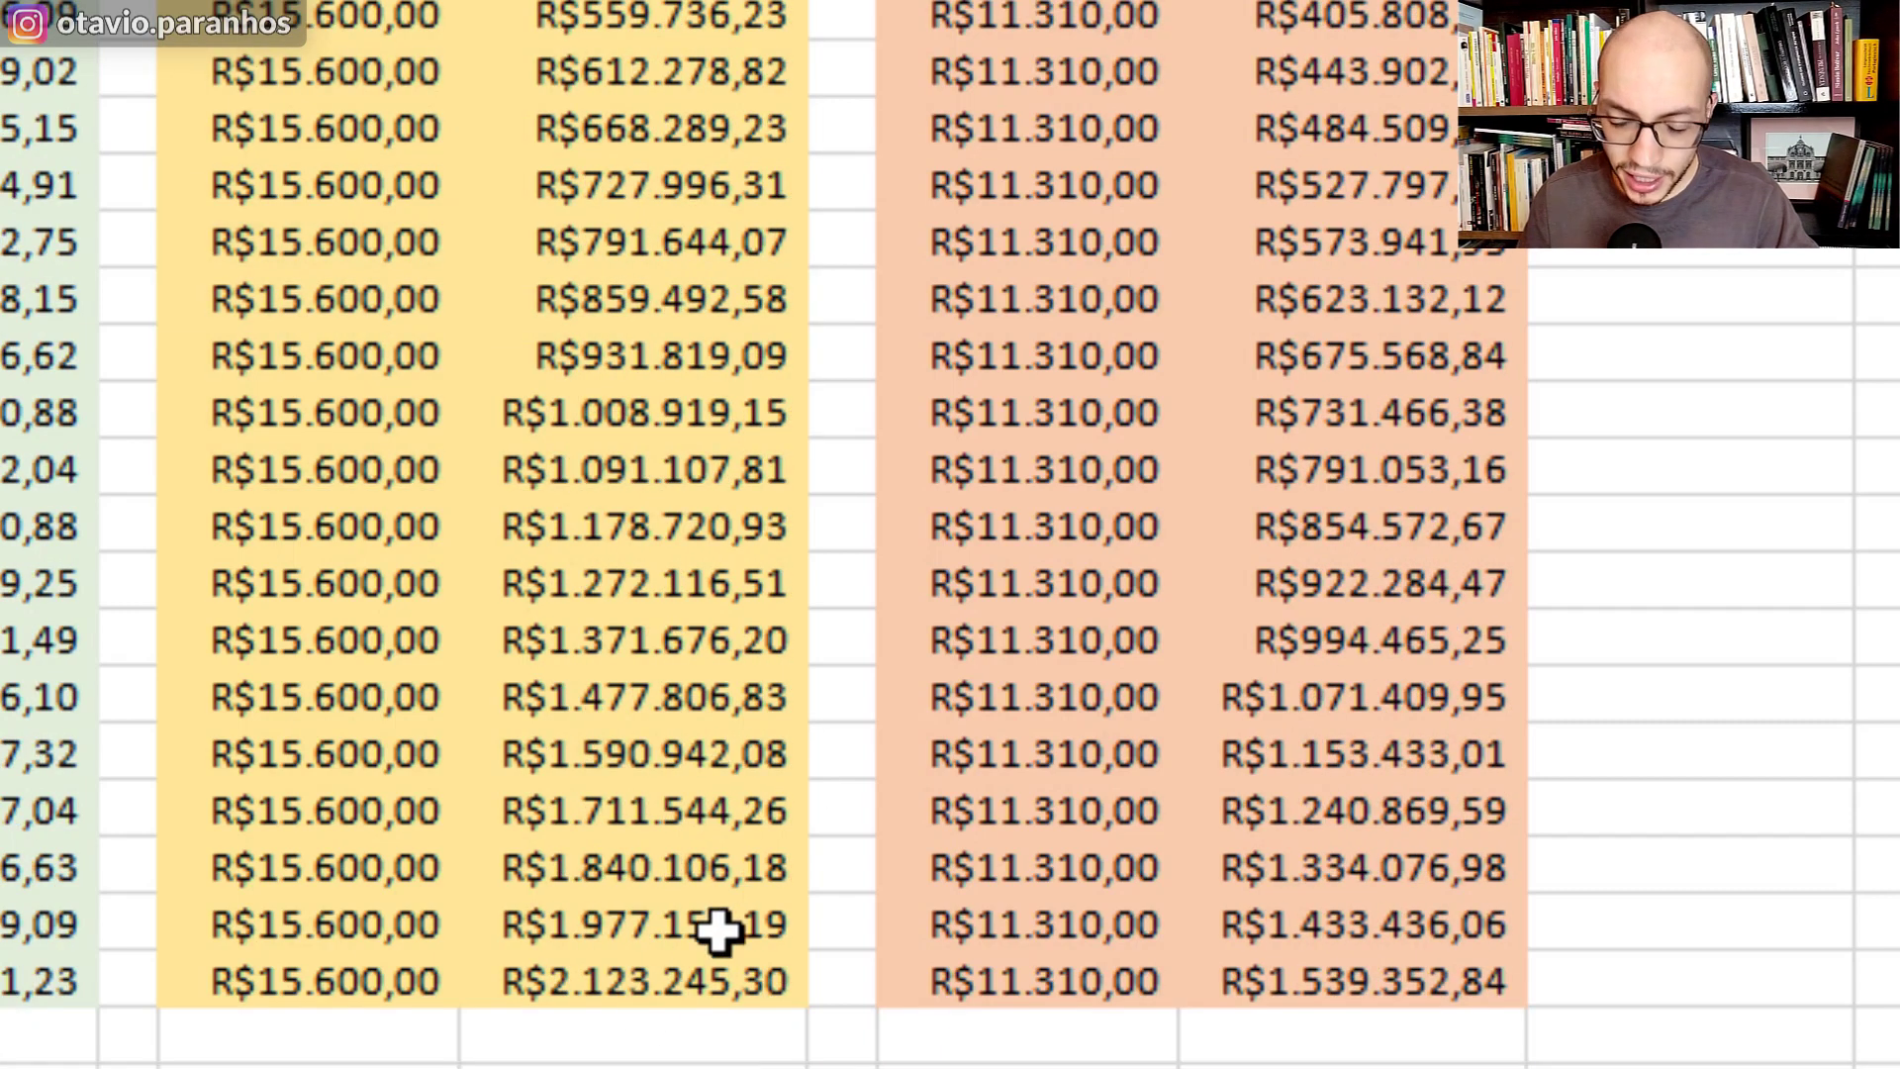
{"action": "left_click_drag", "start_coordinate": [485, 738], "coordinate": [655, 787]}
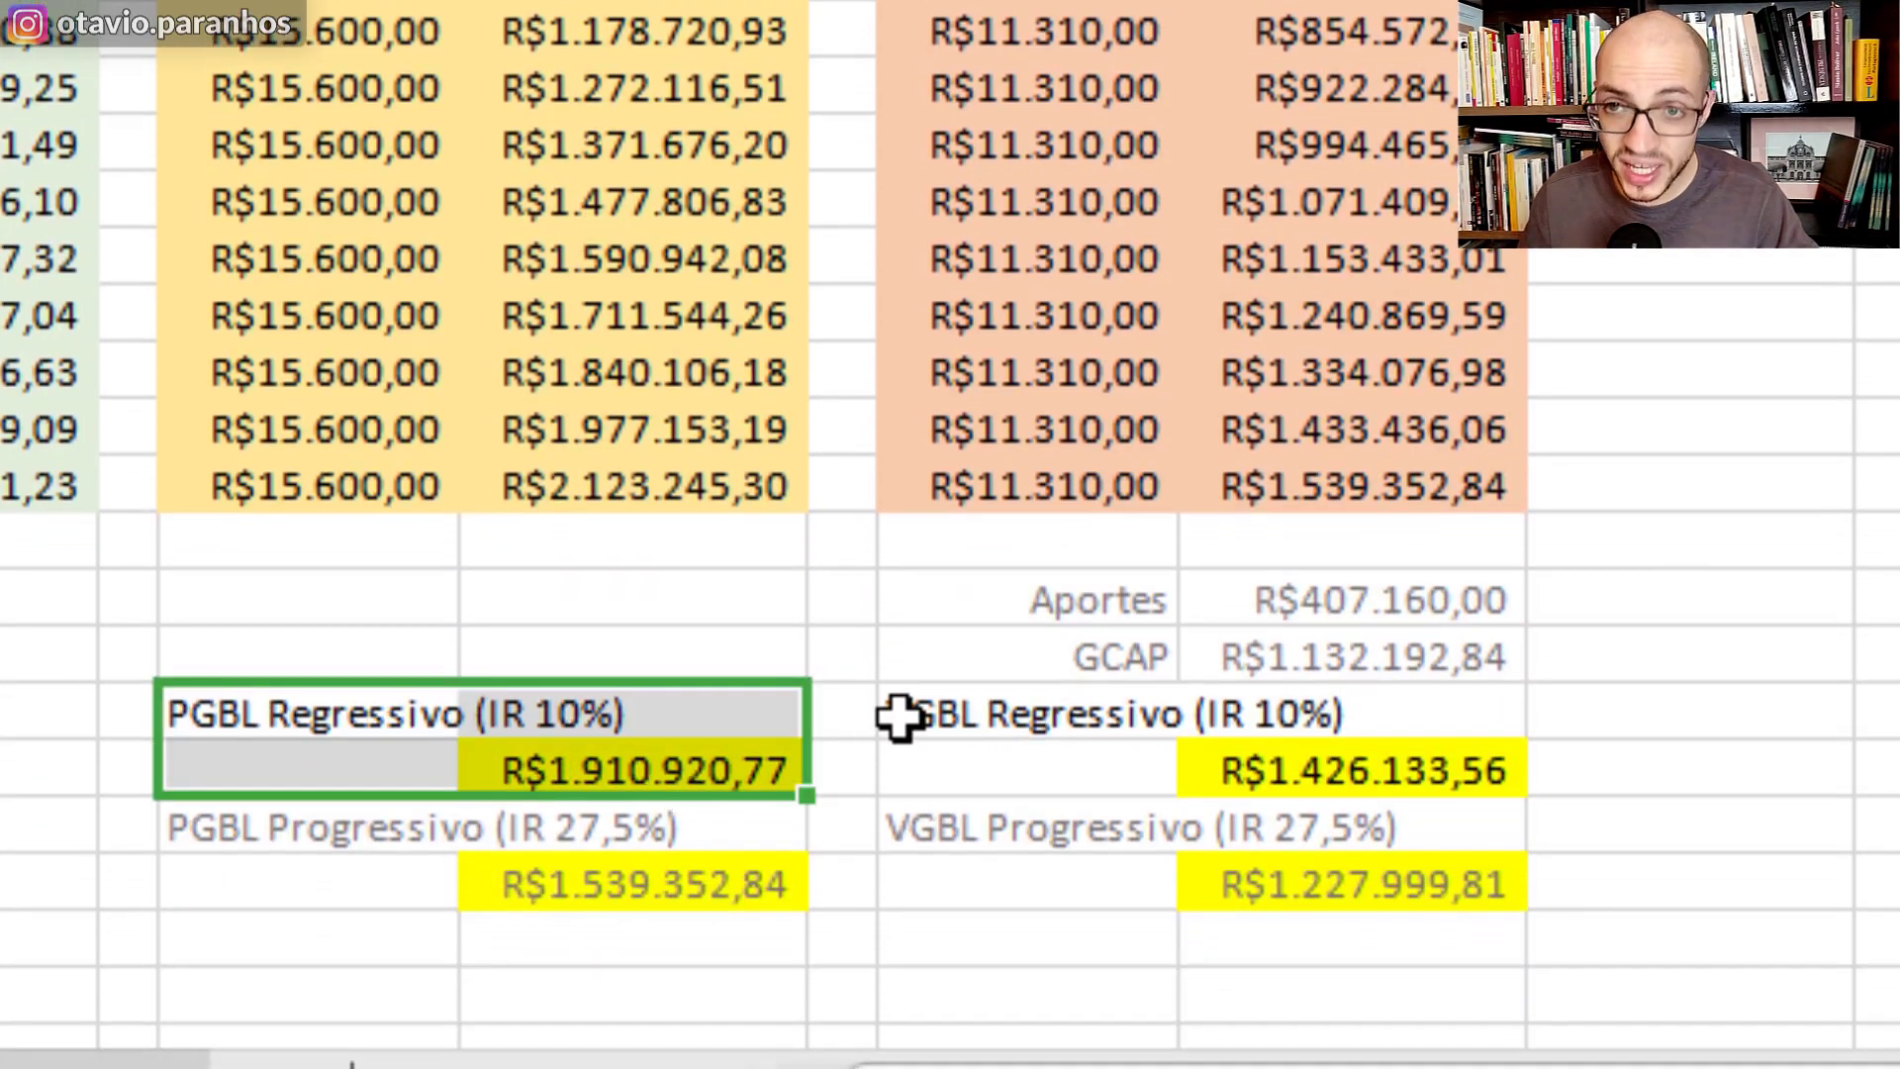
{"action": "scroll", "coordinate": [861, 623], "scroll_direction": "down", "scroll_amount": 1}
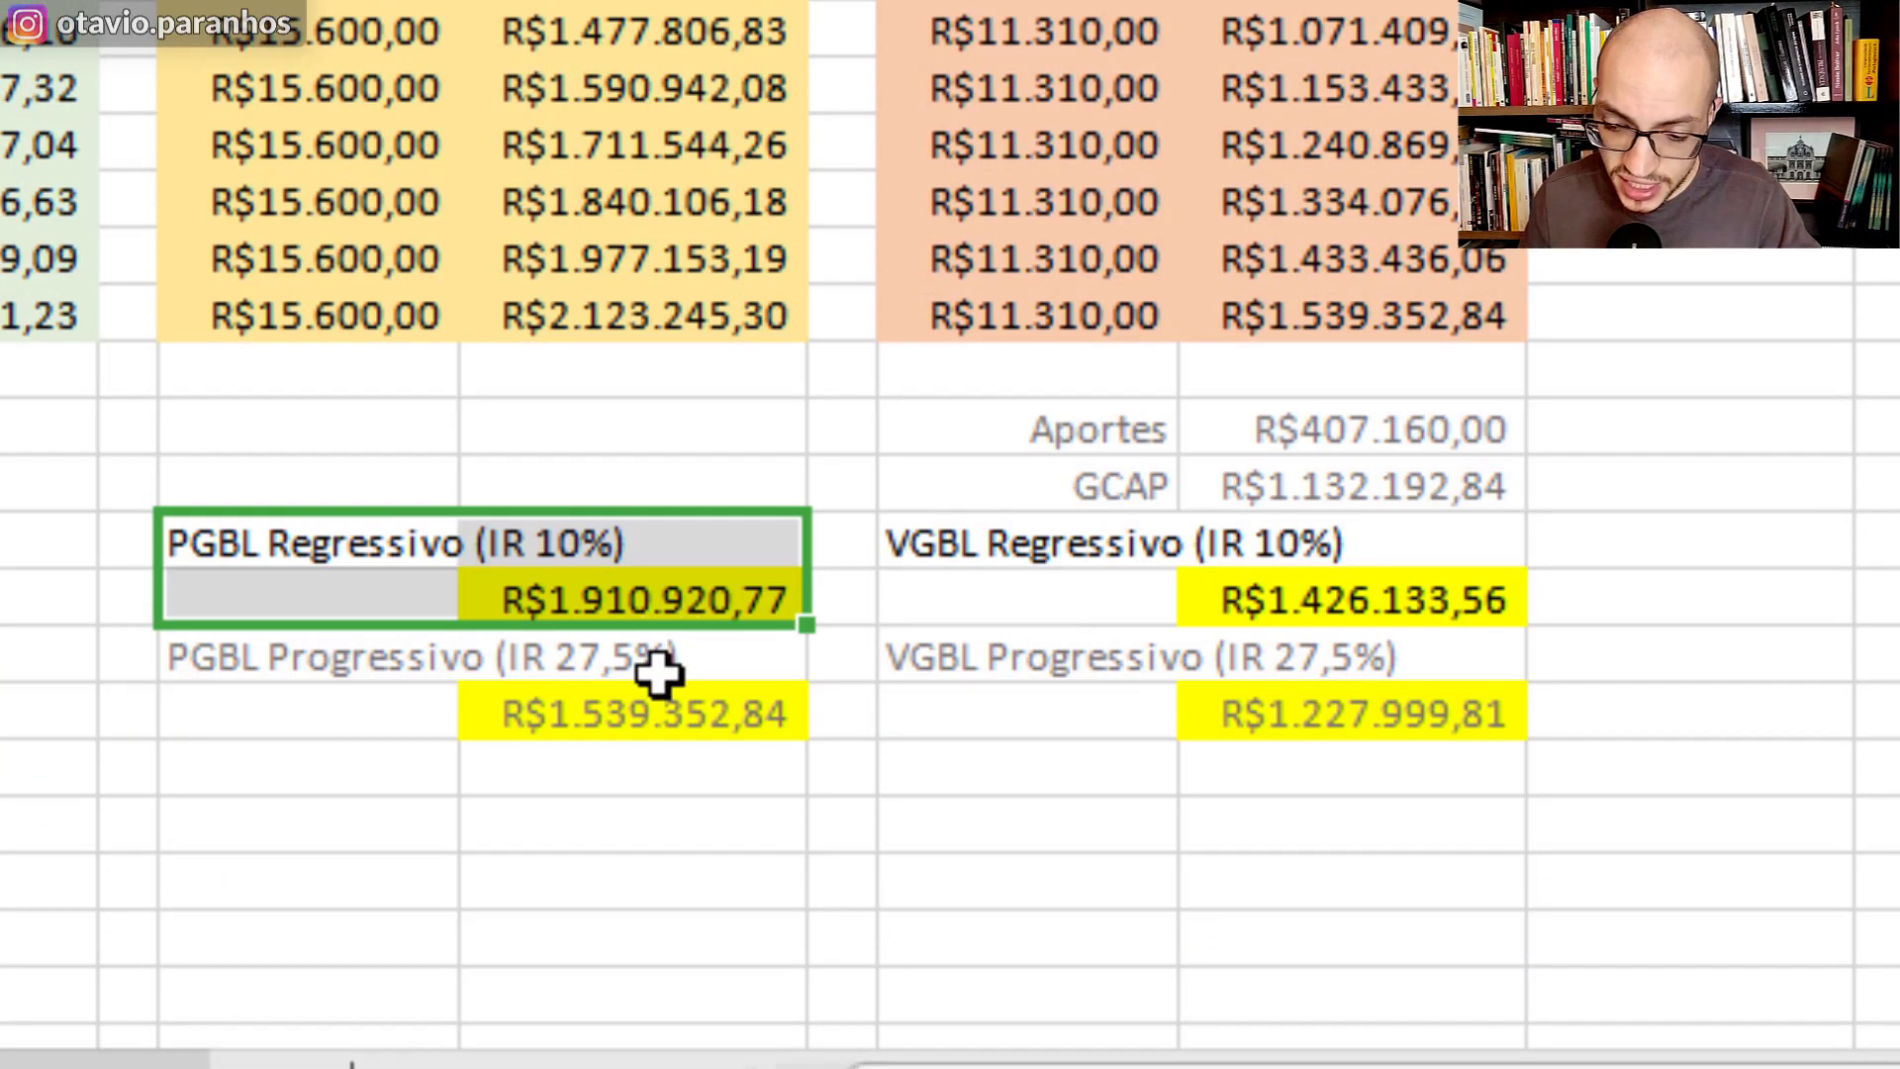
{"action": "left_click", "coordinate": [697, 604]}
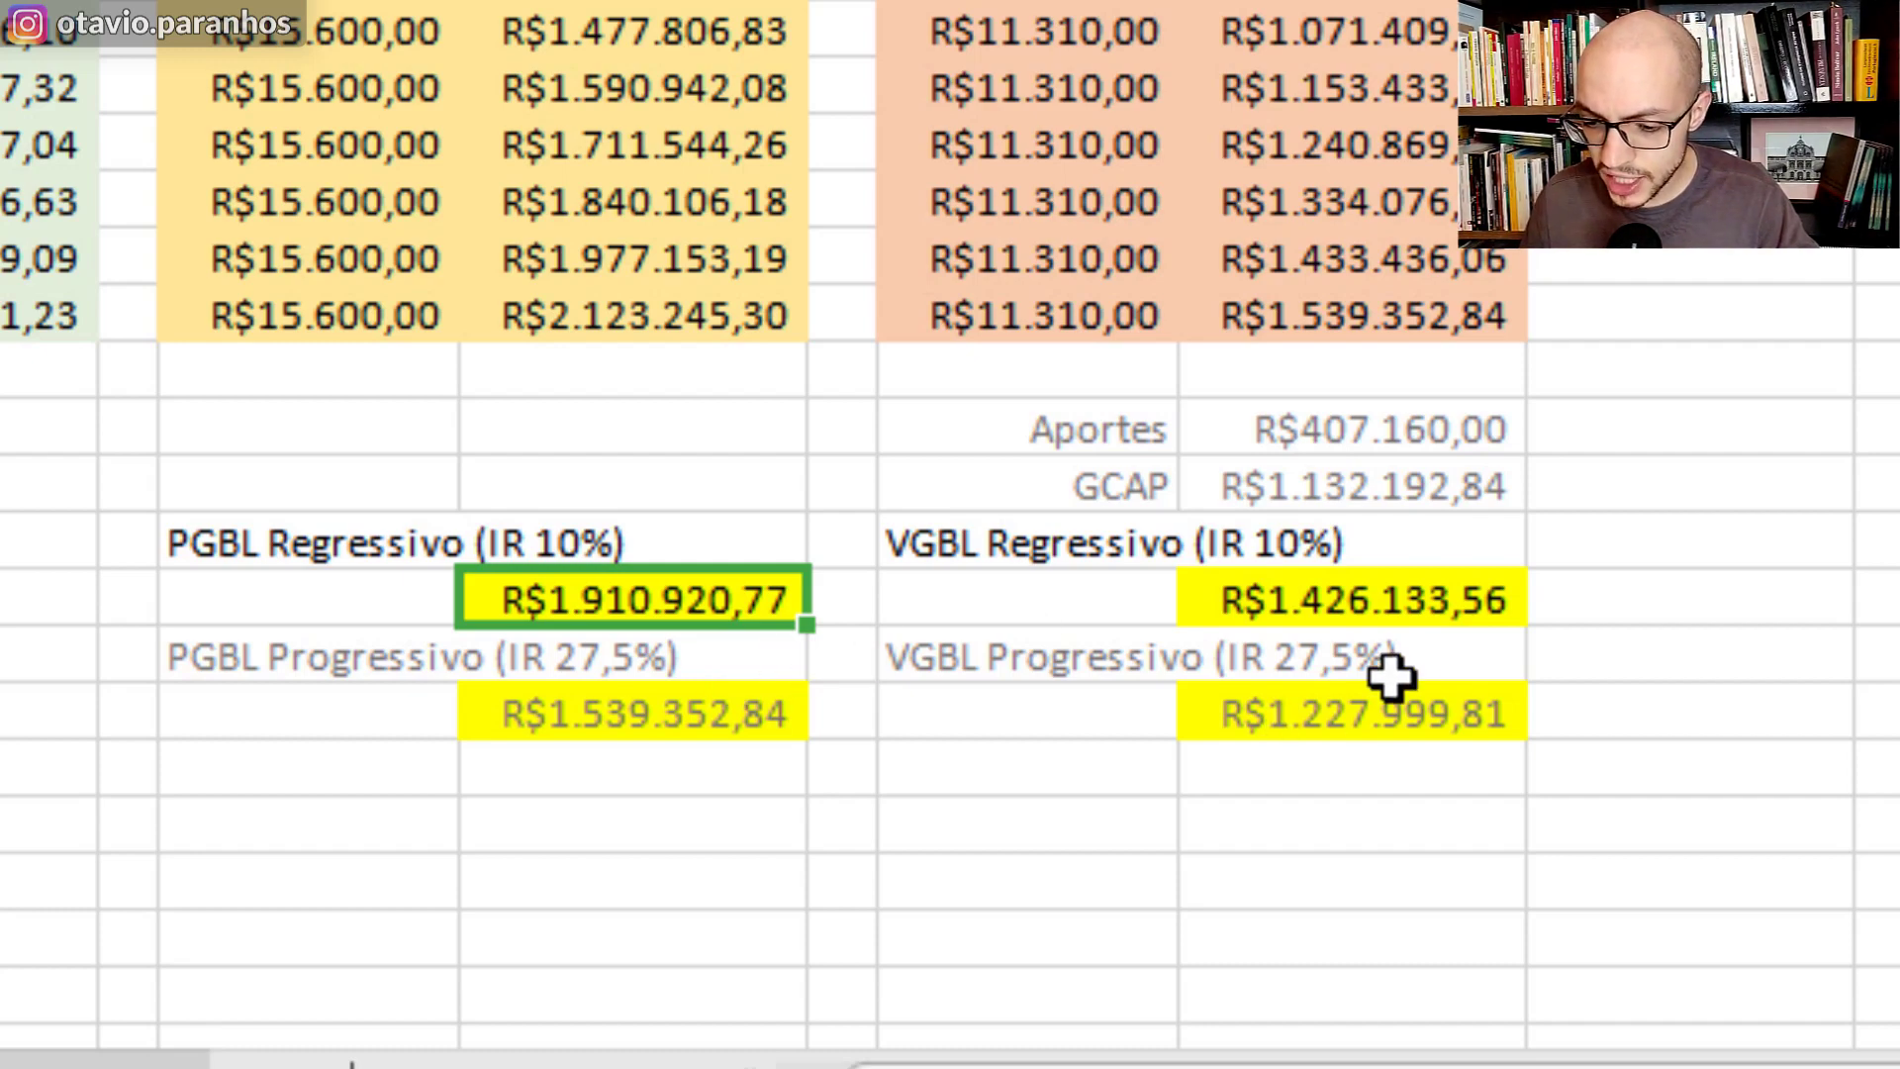
Step: Examine the VGBL growth table and its Aportes, GCAP and VGBL Regressivo (IR 10%) results
{"action": "scroll", "coordinate": [1323, 891], "scroll_direction": "up", "scroll_amount": 10}
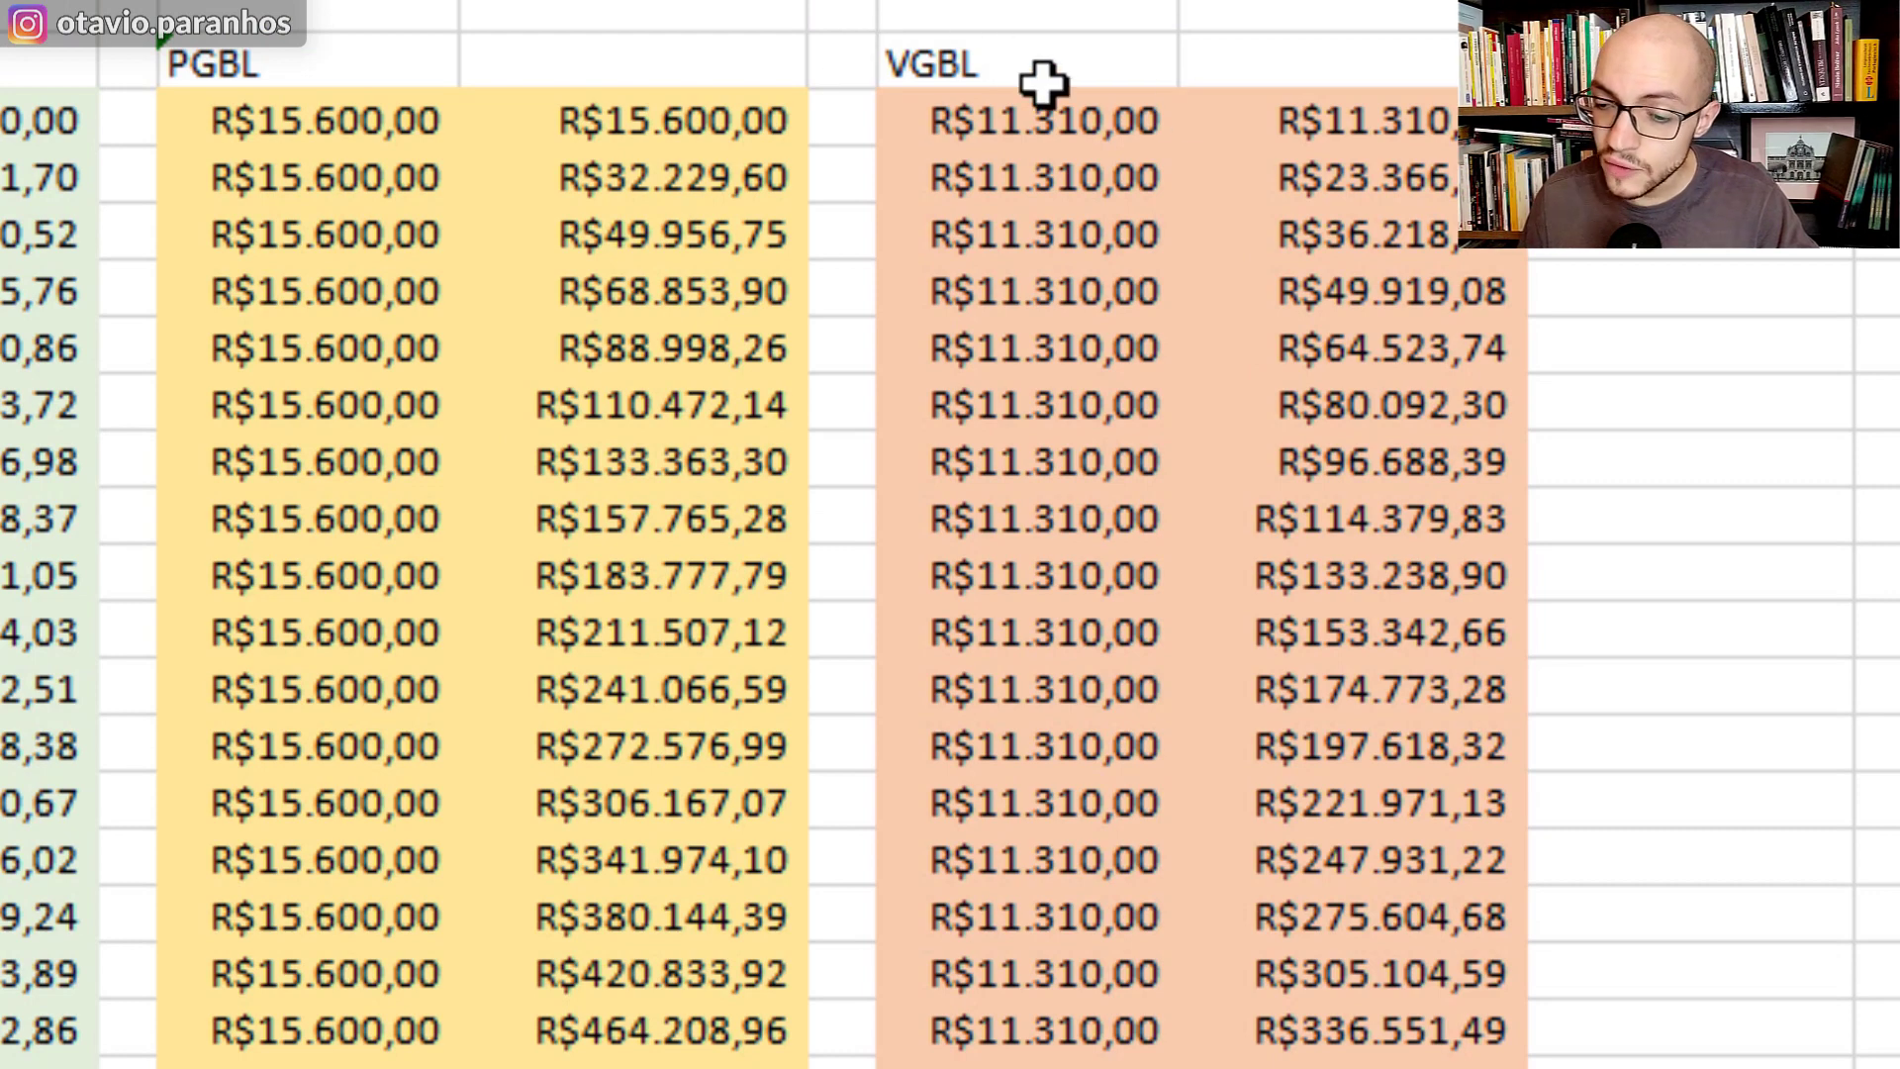
{"action": "left_click_drag", "start_coordinate": [1039, 81], "coordinate": [1485, 438]}
{"action": "scroll", "coordinate": [1370, 555], "scroll_direction": "down", "scroll_amount": 10}
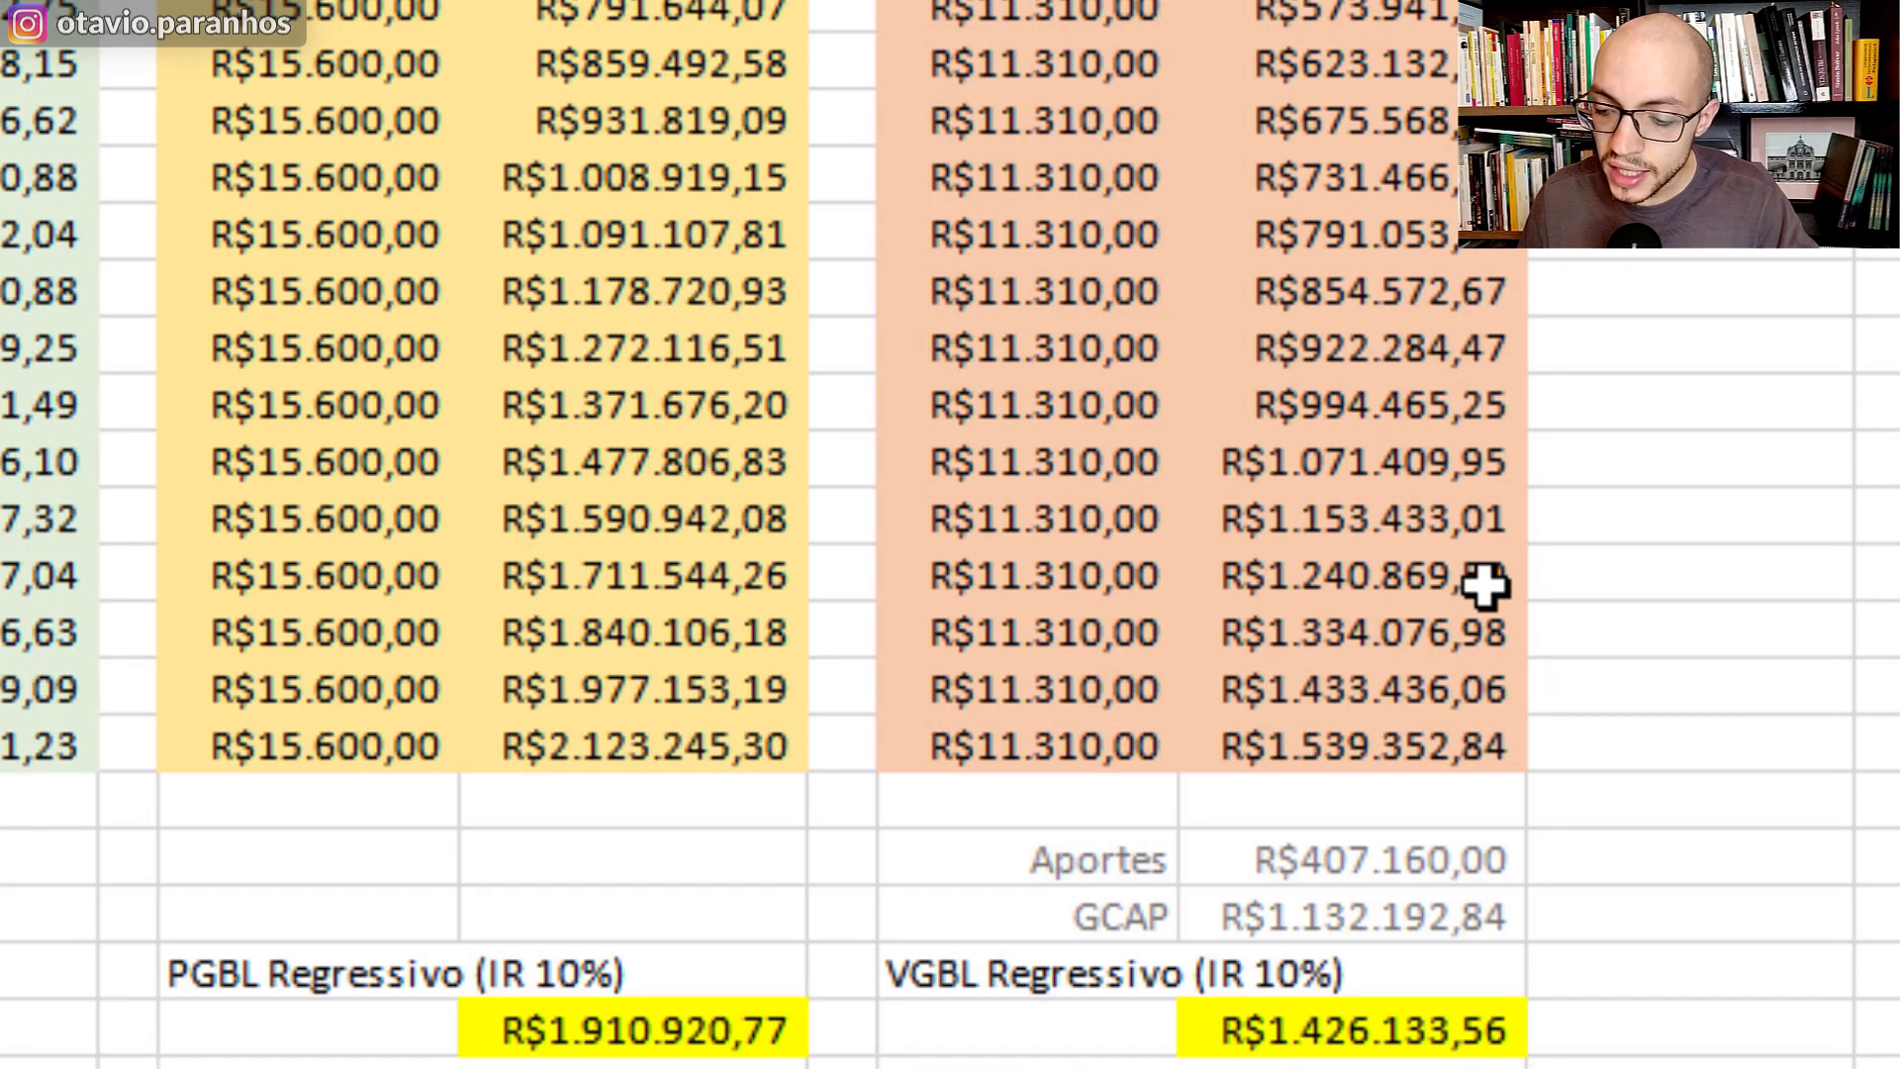
{"action": "left_click_drag", "start_coordinate": [1096, 610], "coordinate": [1399, 856]}
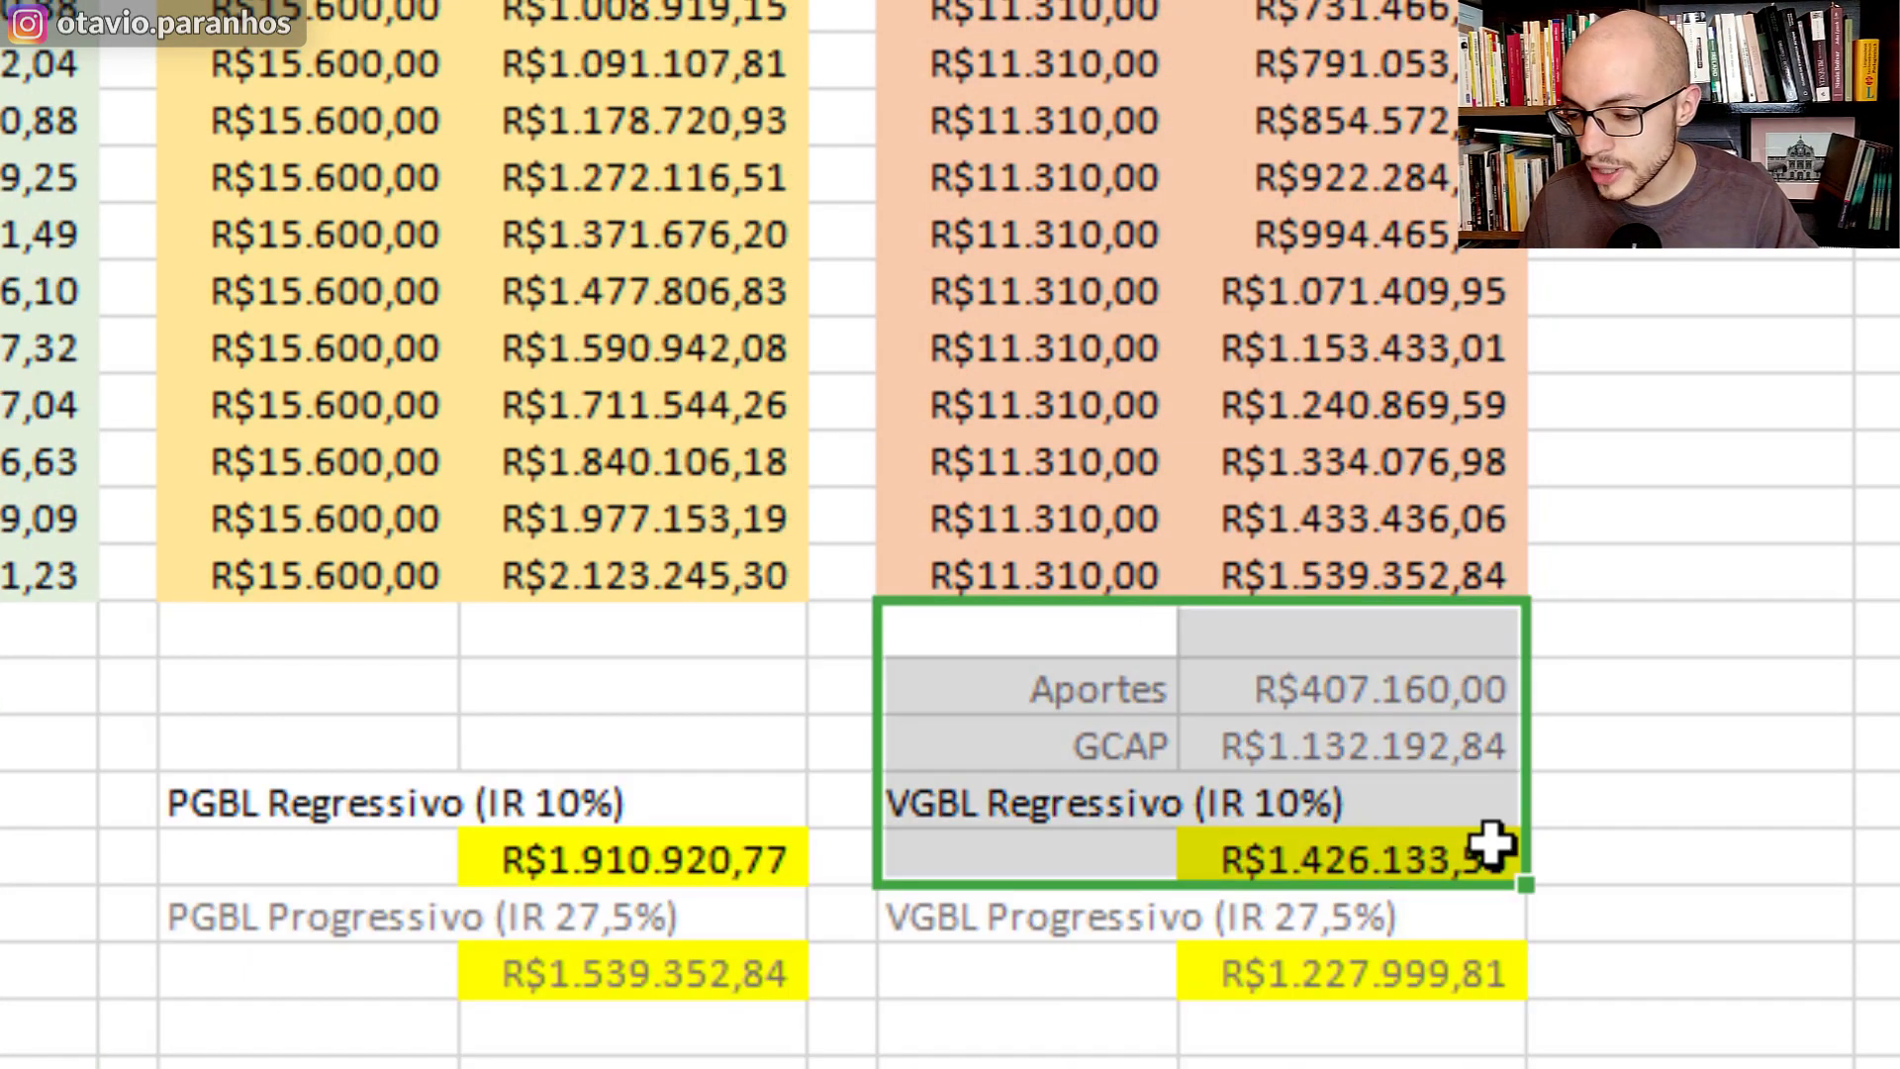
Step: Compare the VGBL Regressivo (IR 10%) result with the PGBL Regressivo (IR 10%) result
{"action": "left_click", "coordinate": [1654, 808]}
{"action": "left_click", "coordinate": [1338, 818]}
{"action": "left_click", "coordinate": [1352, 840]}
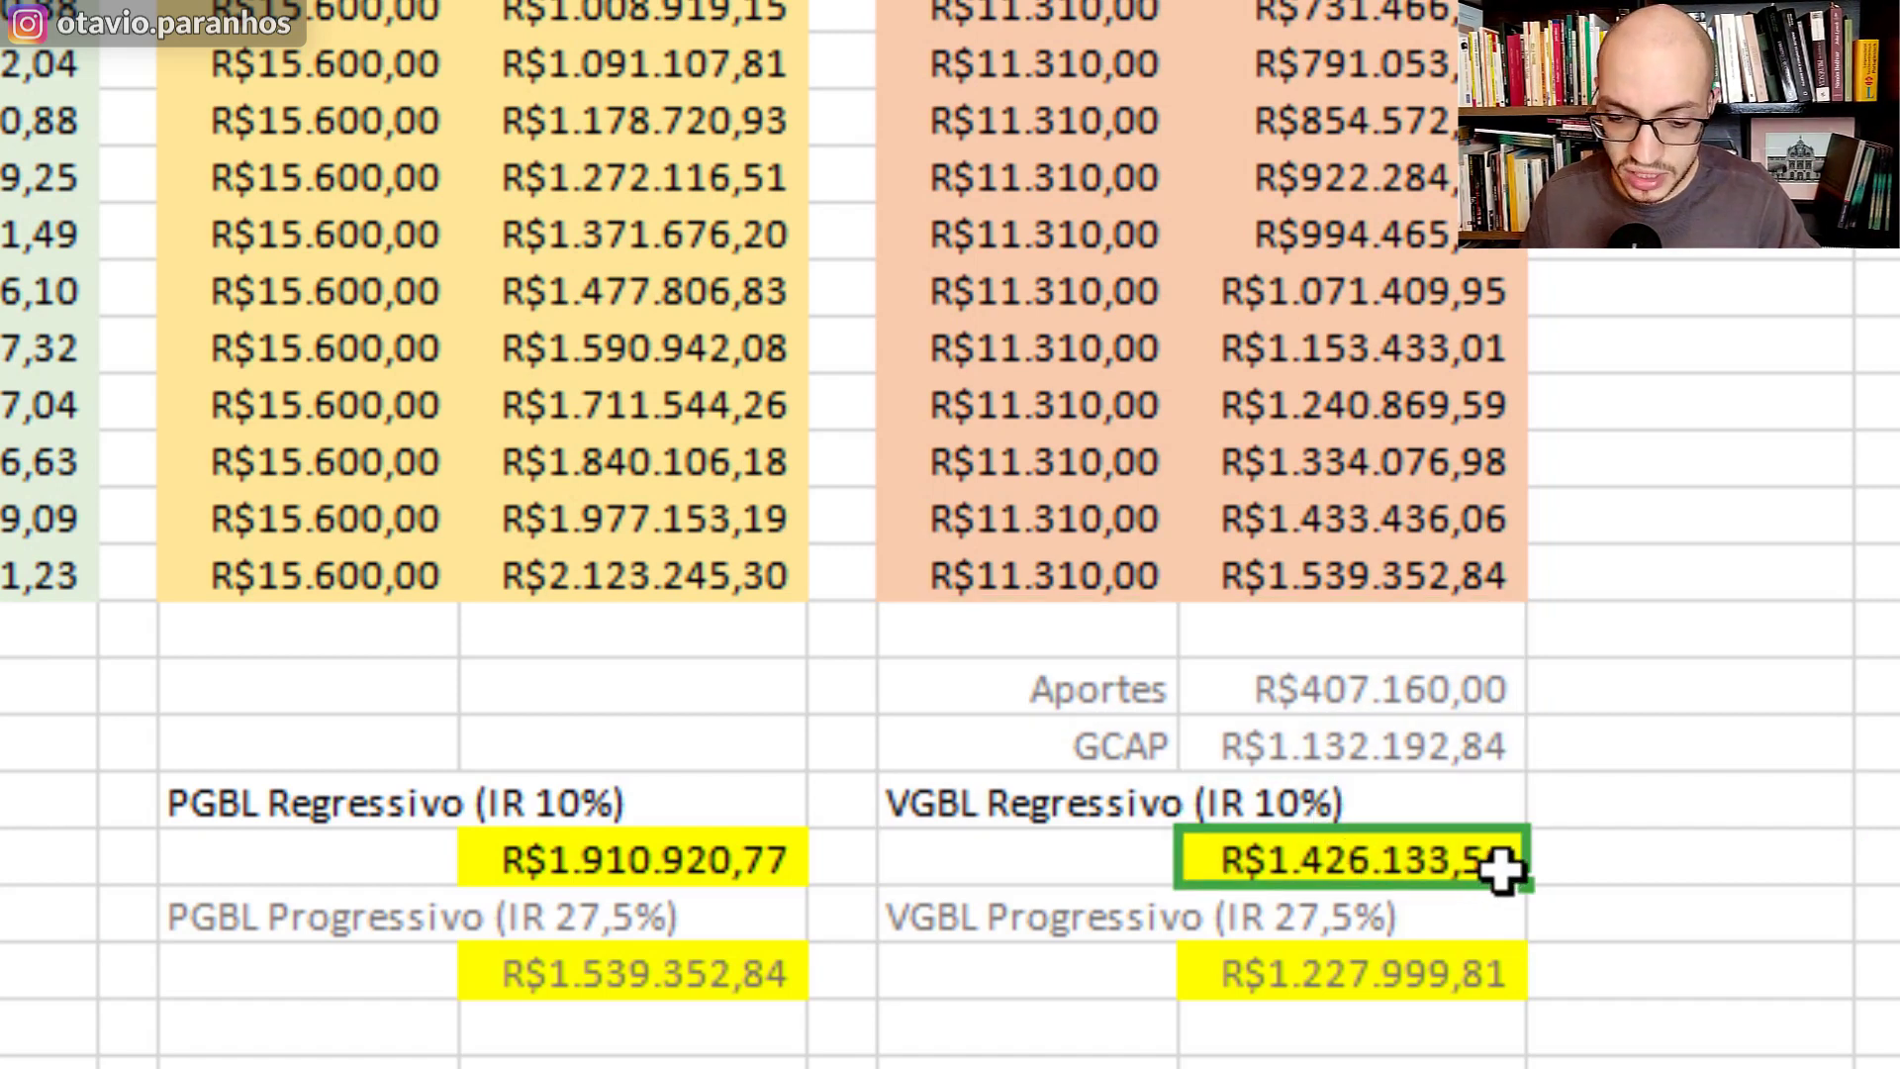
{"action": "left_click_drag", "start_coordinate": [665, 864], "coordinate": [361, 804]}
Step: Check the VGBL Rentabilidade and set the Taxas value to 1,4%
{"action": "scroll", "coordinate": [564, 904], "scroll_direction": "up", "scroll_amount": 4}
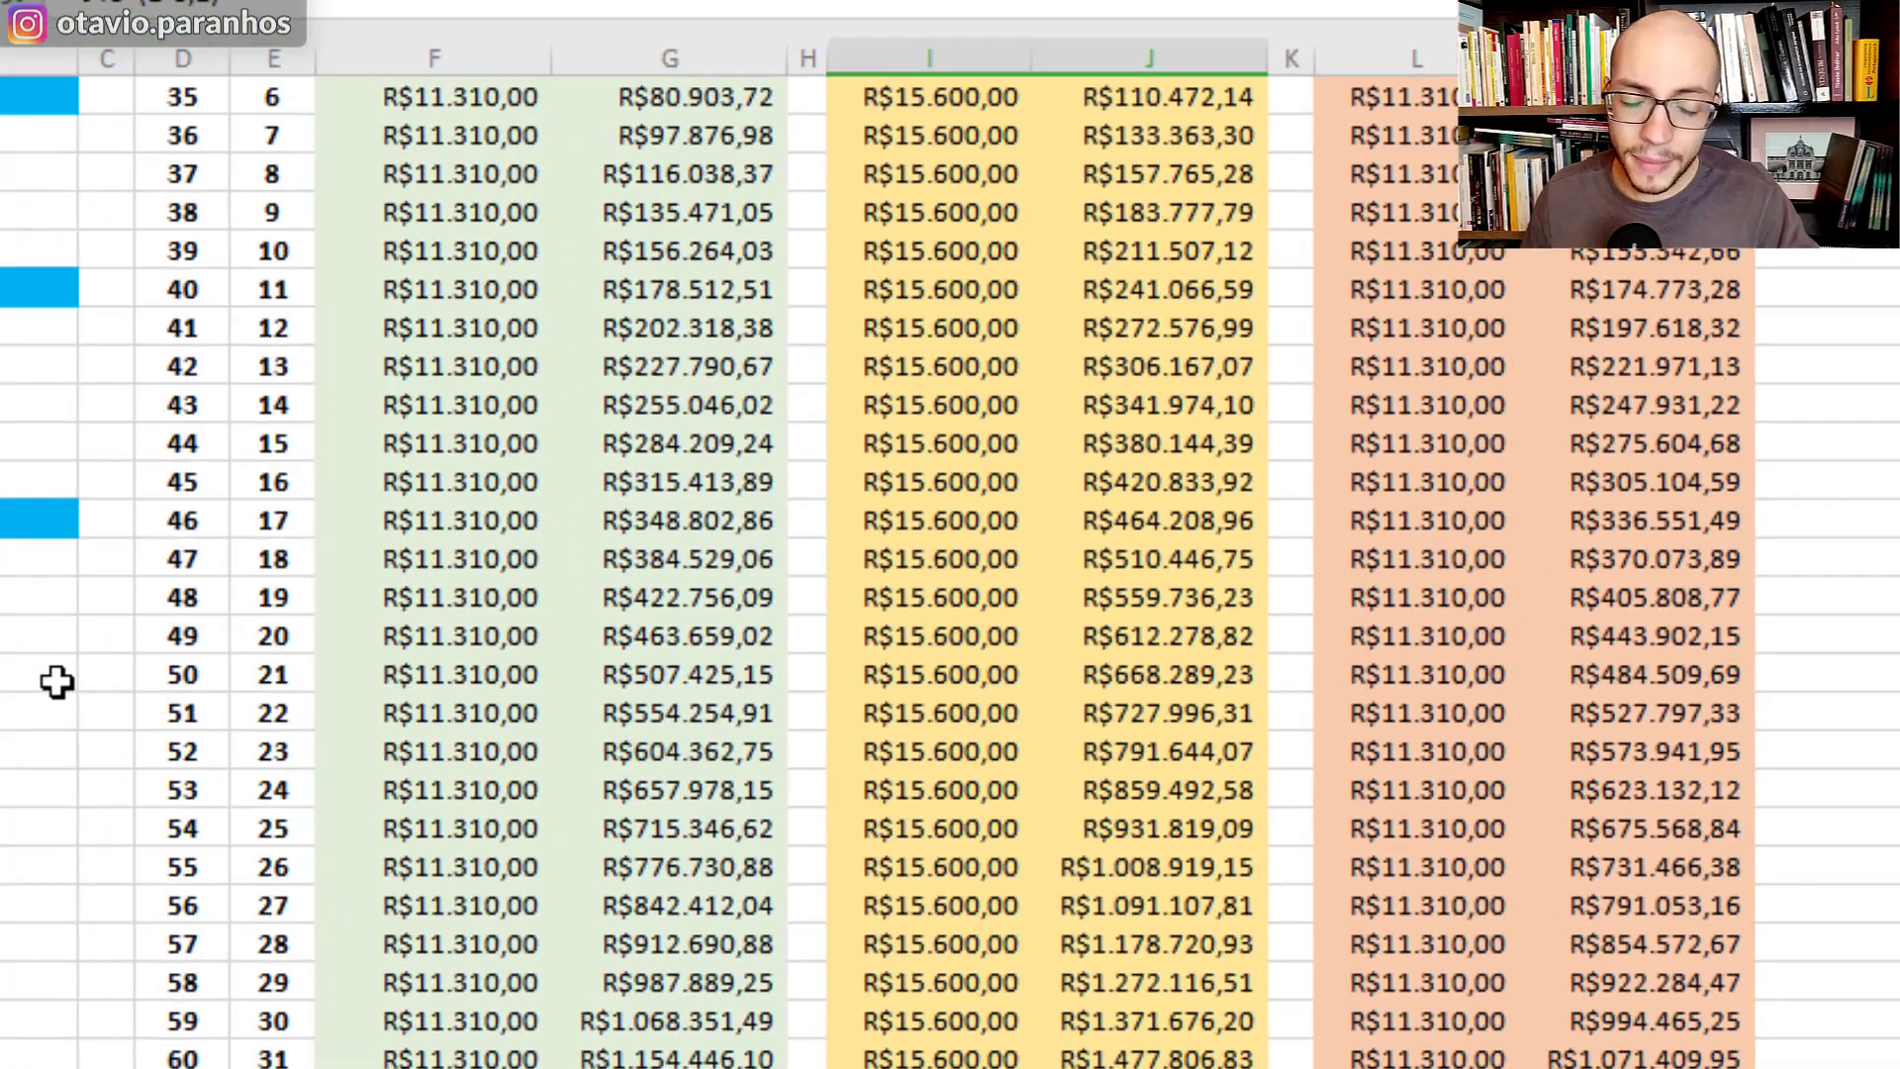
{"action": "scroll", "coordinate": [382, 645], "scroll_direction": "up", "scroll_amount": 2}
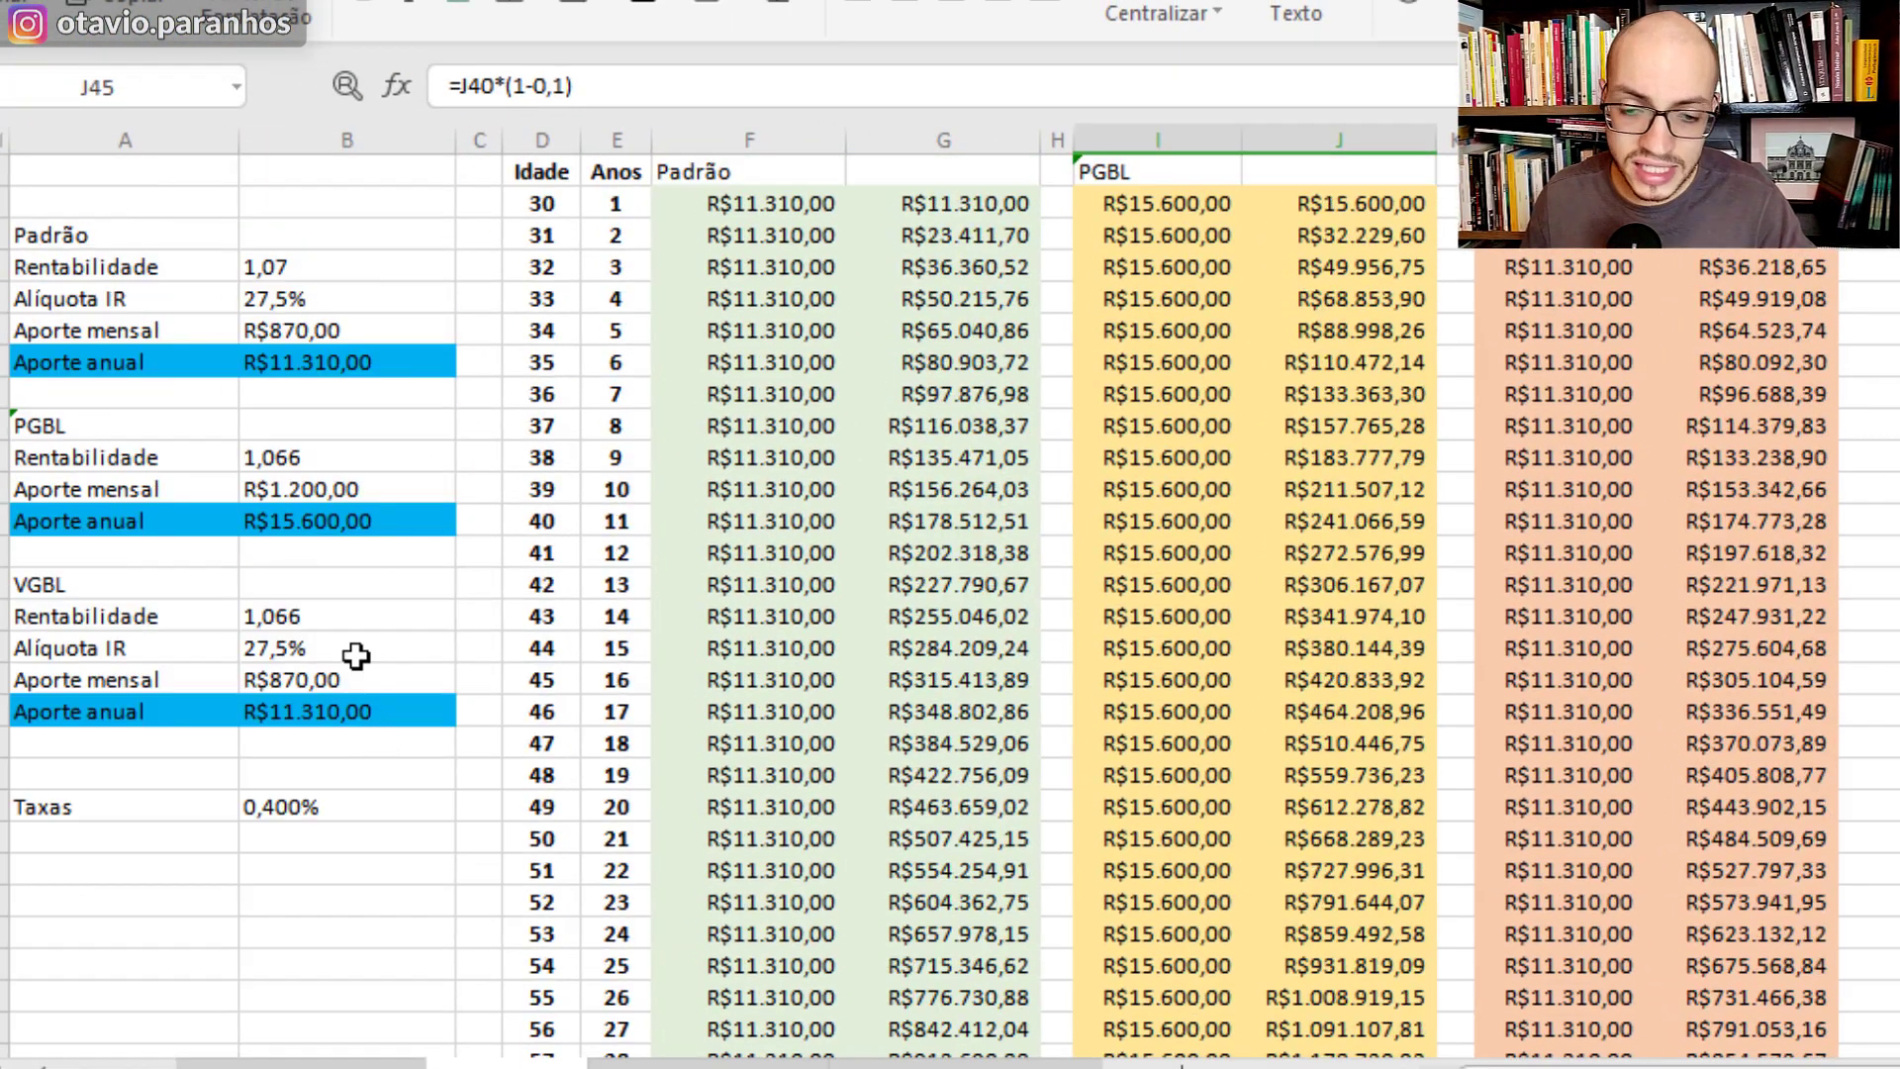
{"action": "left_click", "coordinate": [351, 625]}
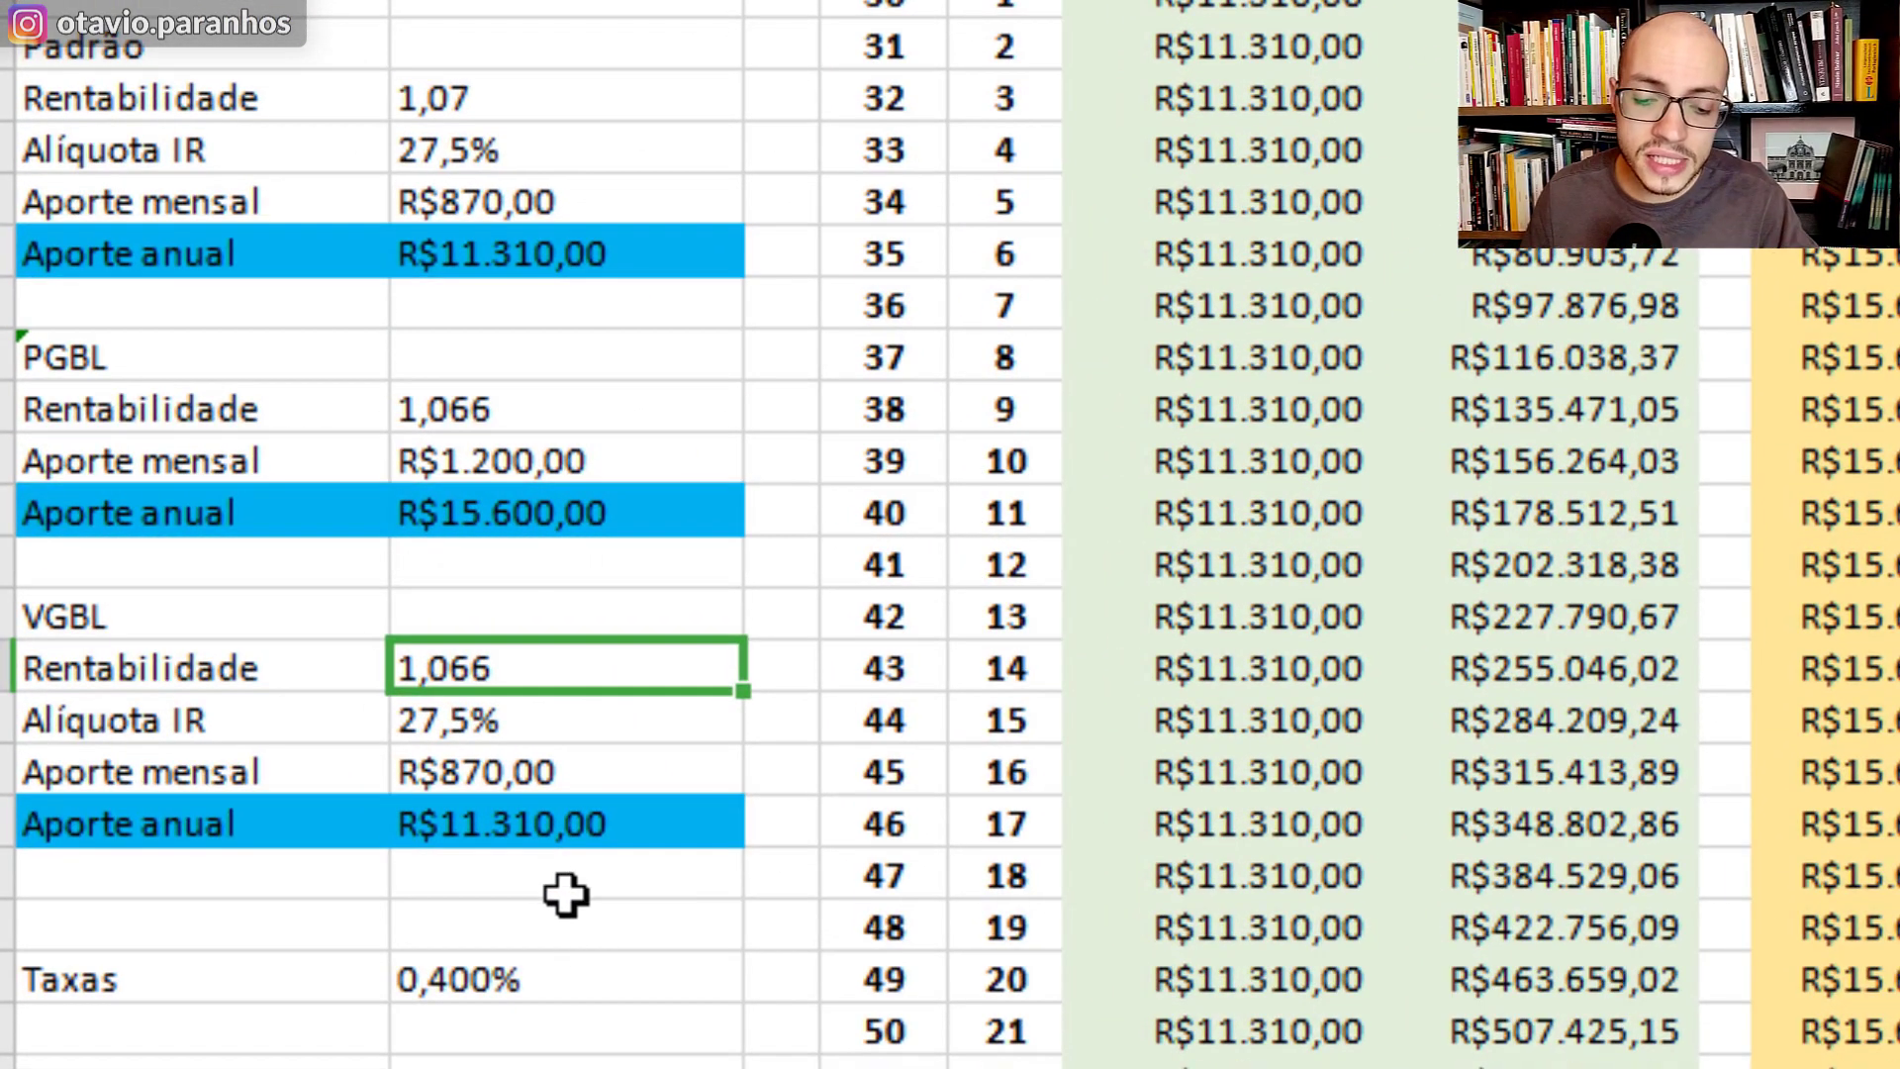
{"action": "left_click", "coordinate": [565, 995]}
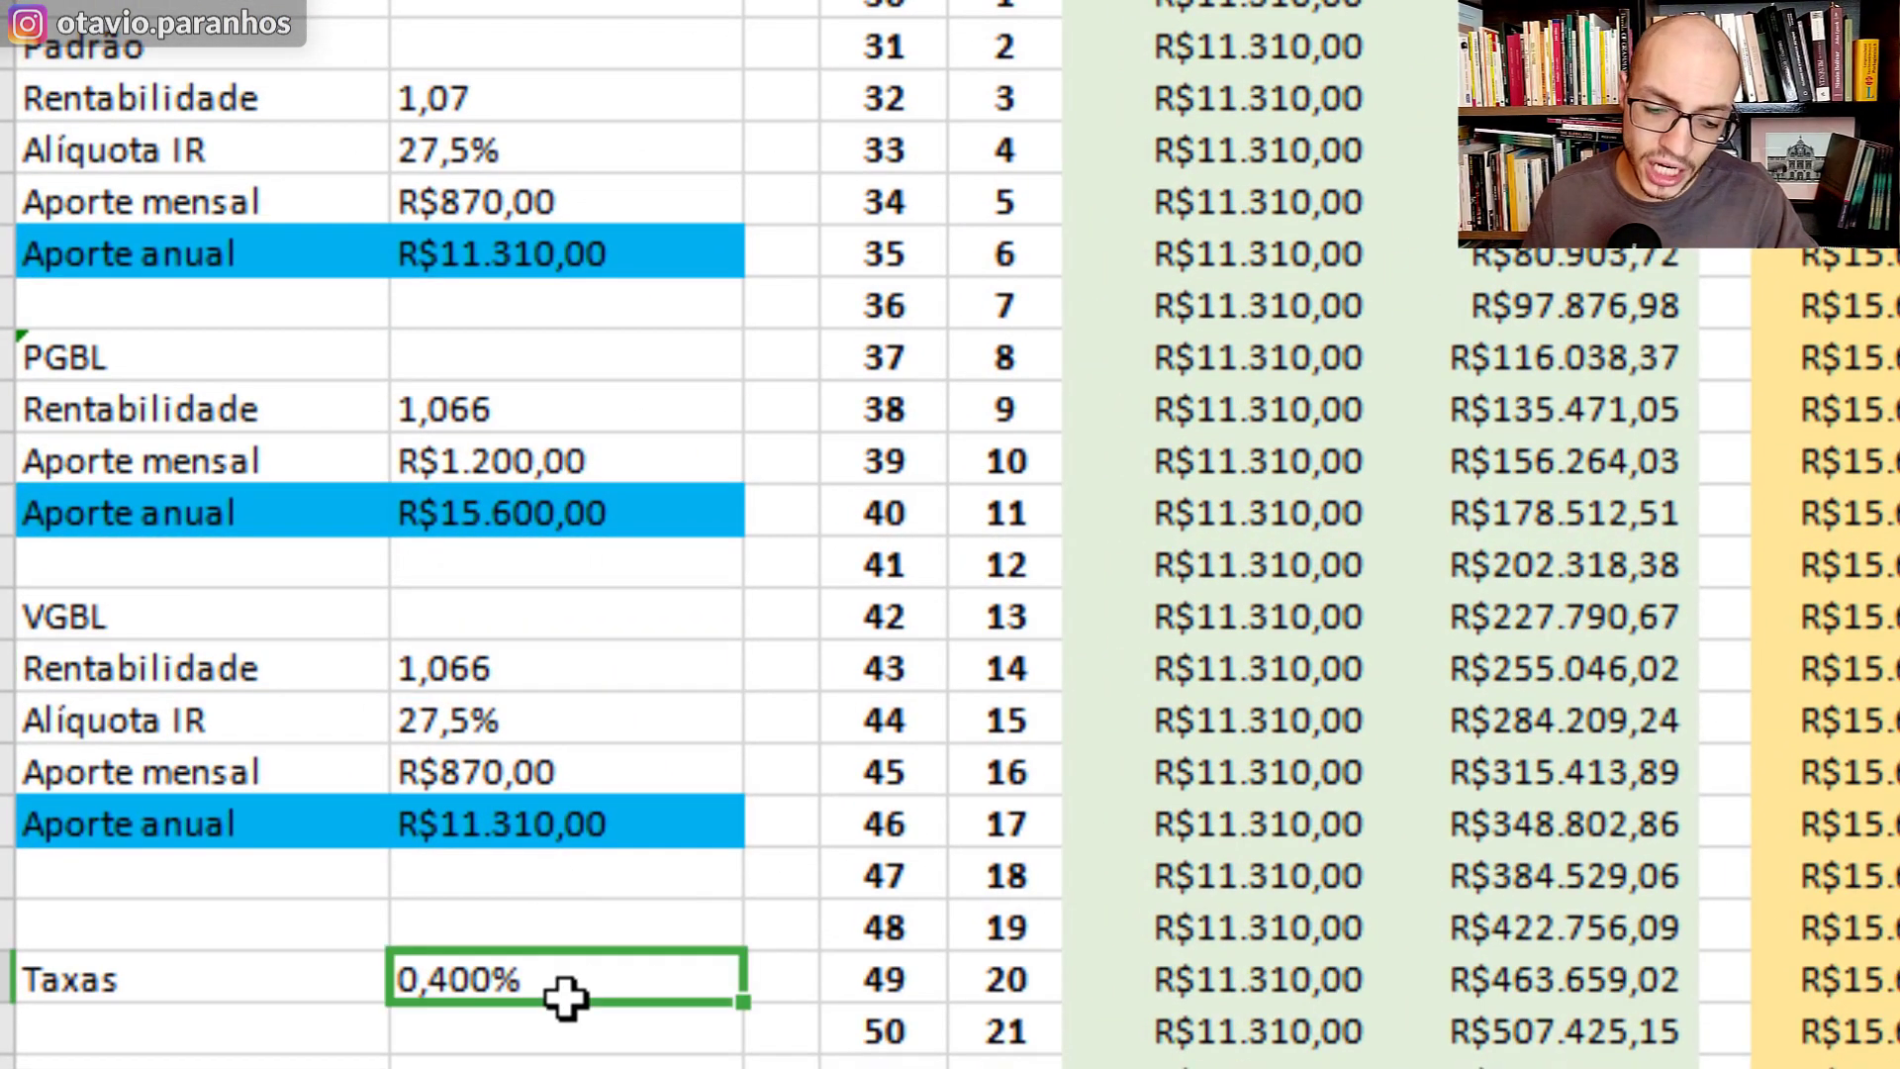
{"action": "double_click", "coordinate": [442, 985]}
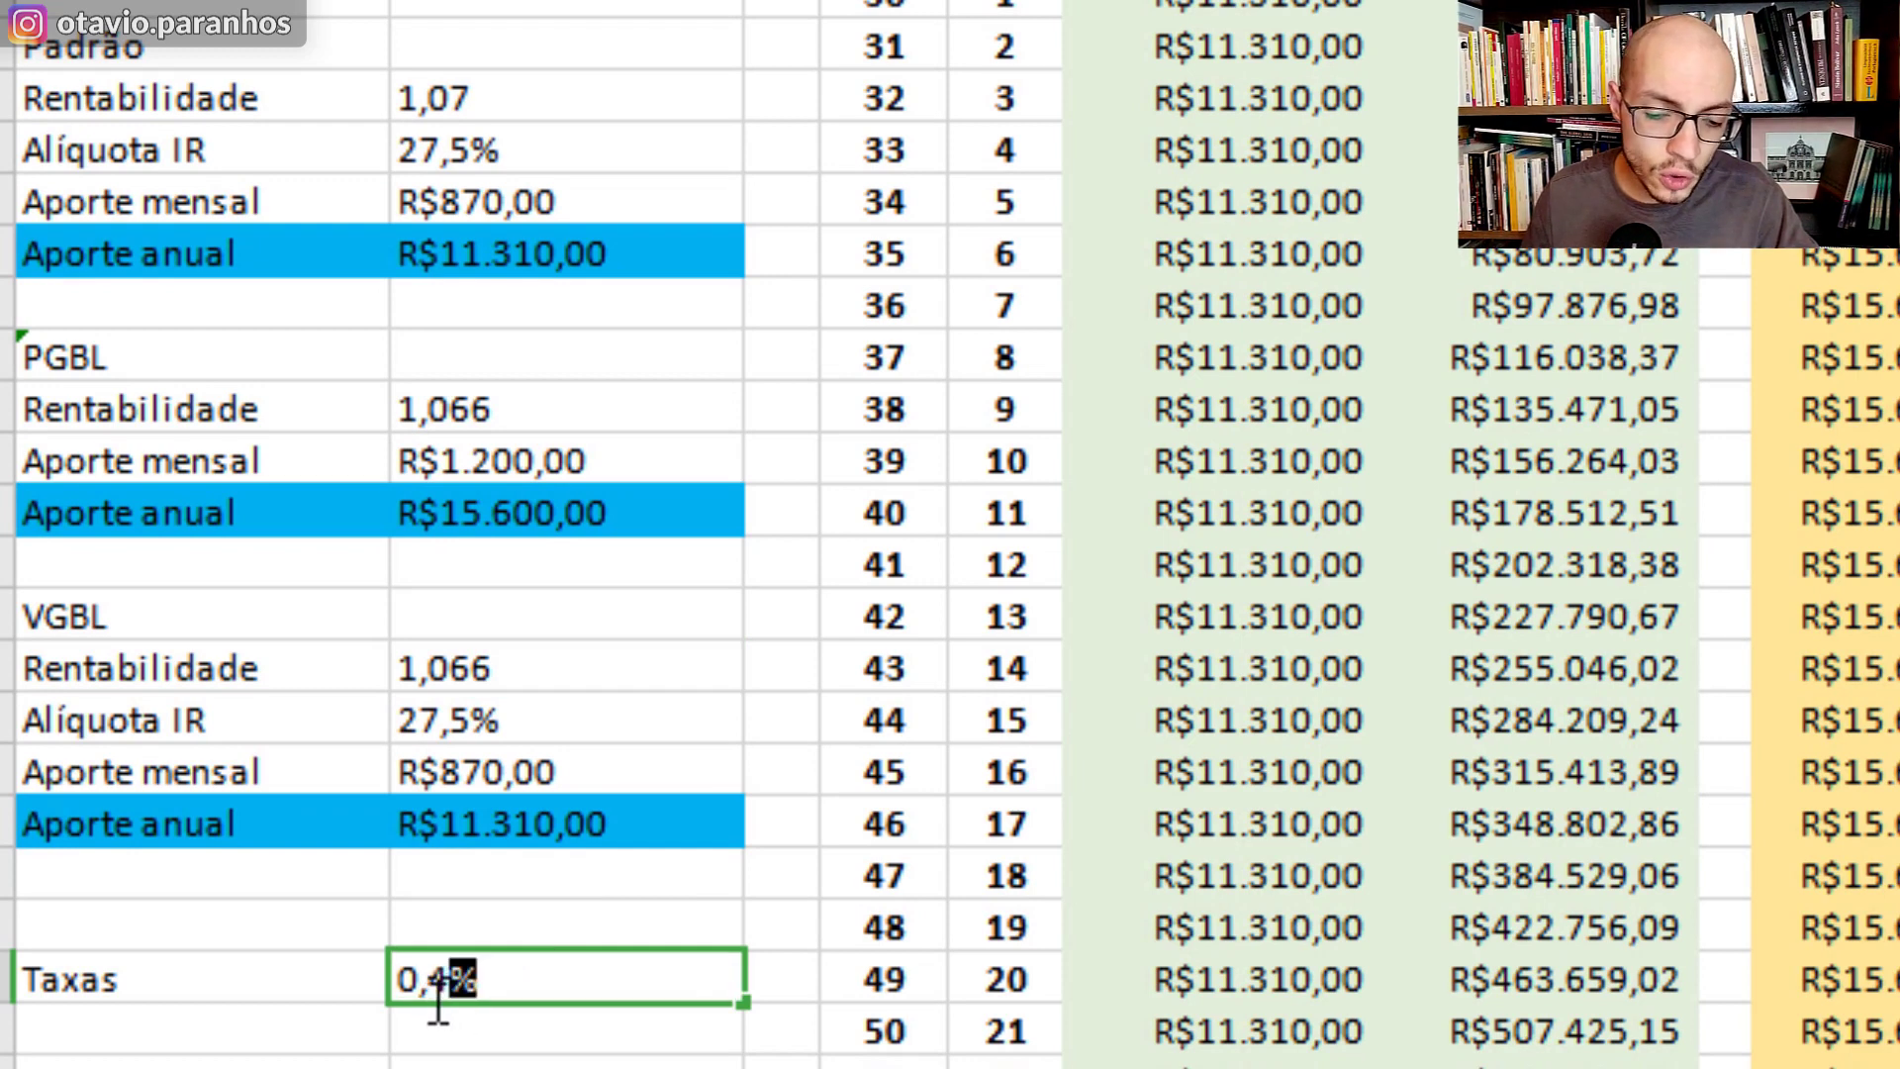
{"action": "key", "text": "Right"}
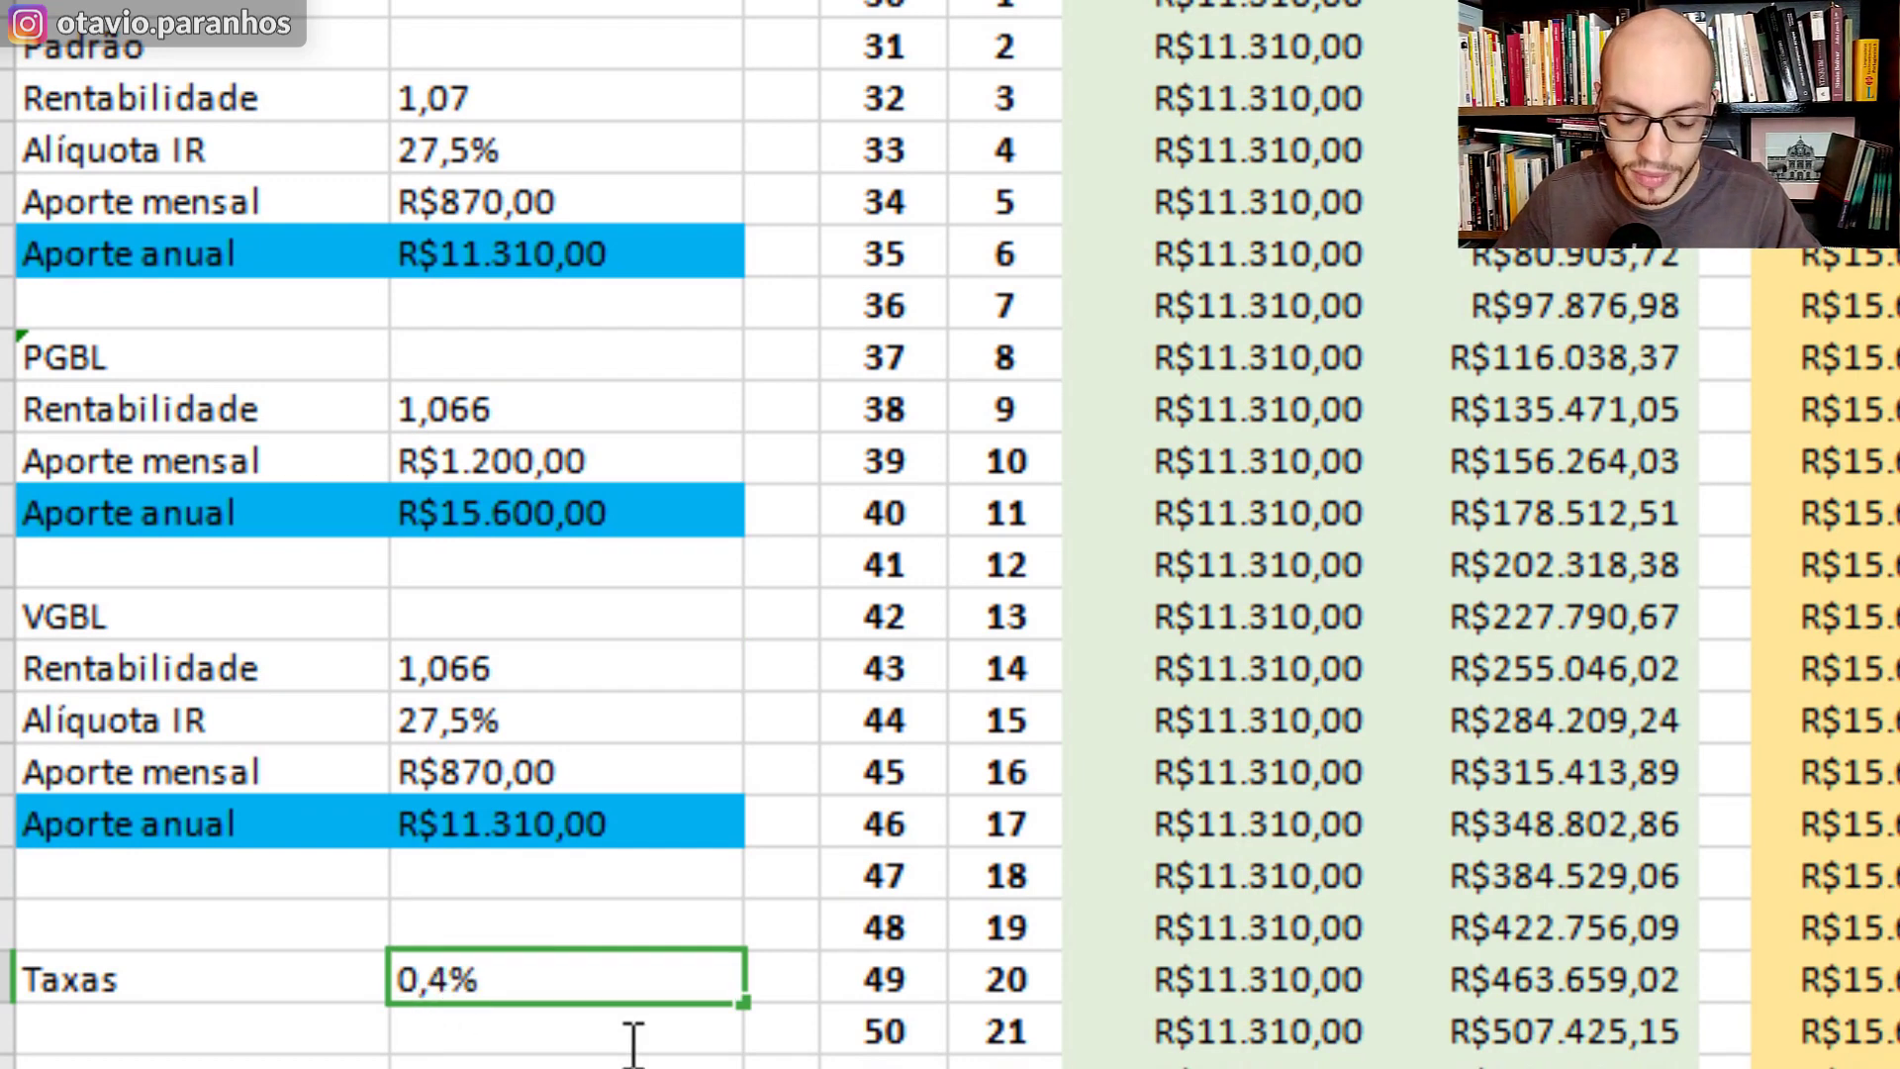
{"action": "key", "text": "BackSpace"}
{"action": "type", "text": "1"}
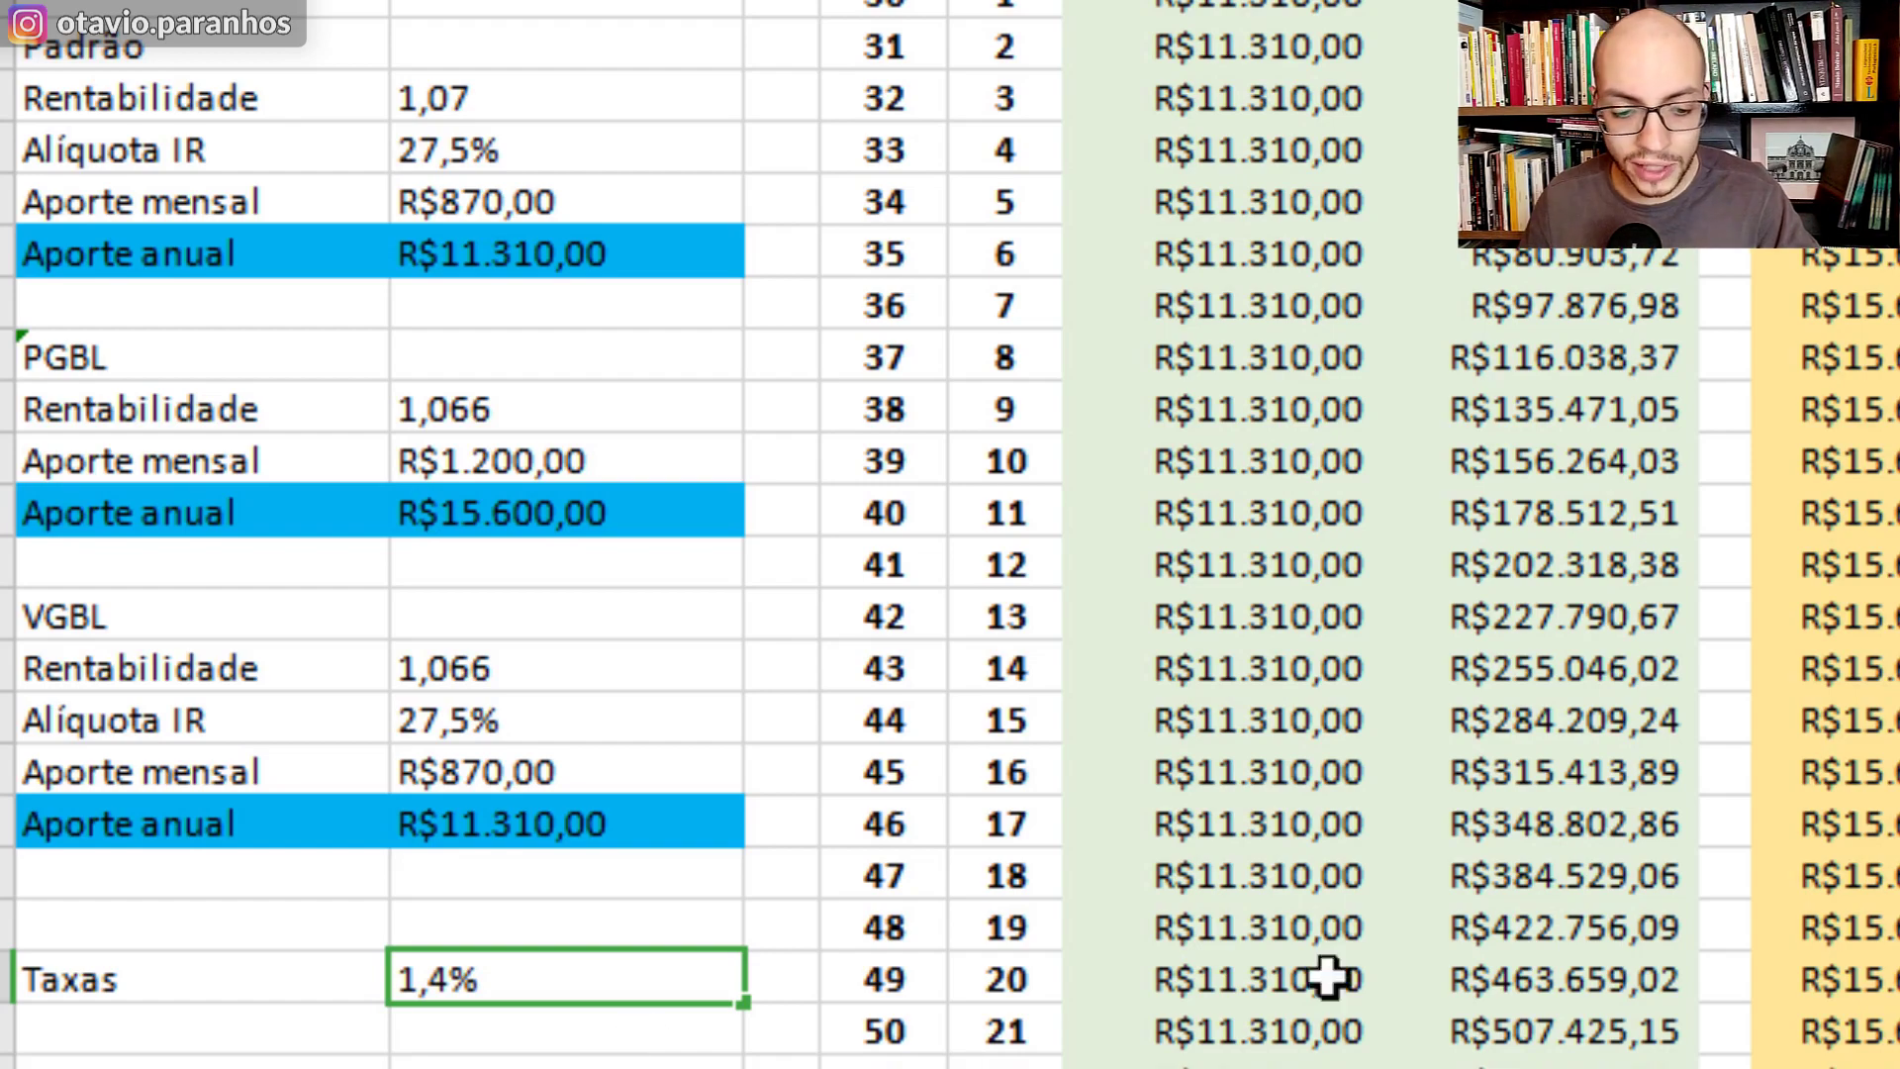
{"action": "key", "text": "Return"}
Step: Examine the PGBL Regressivo (IR 10%) result against the Padrão results below the growth tables
{"action": "scroll", "coordinate": [1879, 828], "scroll_direction": "down", "scroll_amount": 9}
{"action": "scroll", "coordinate": [1443, 782], "scroll_direction": "right", "scroll_amount": 3}
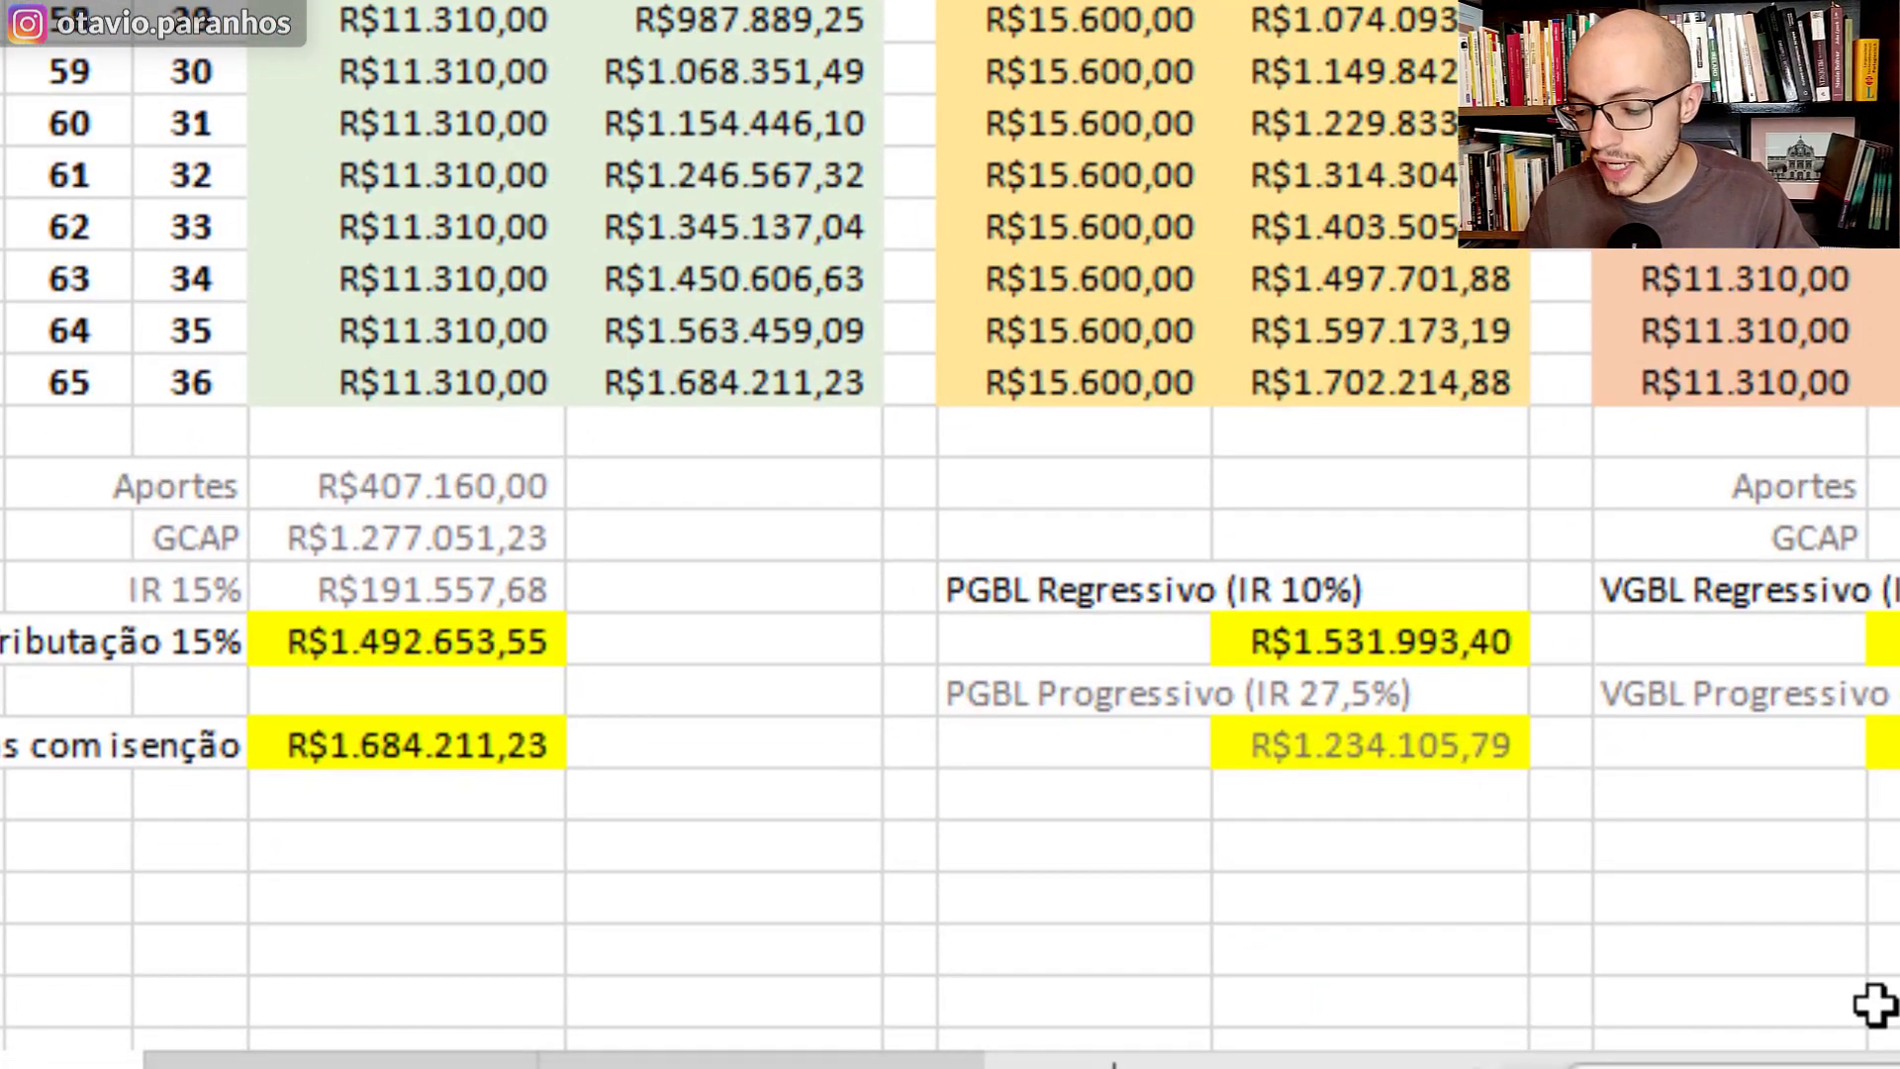
{"action": "left_click", "coordinate": [1371, 642]}
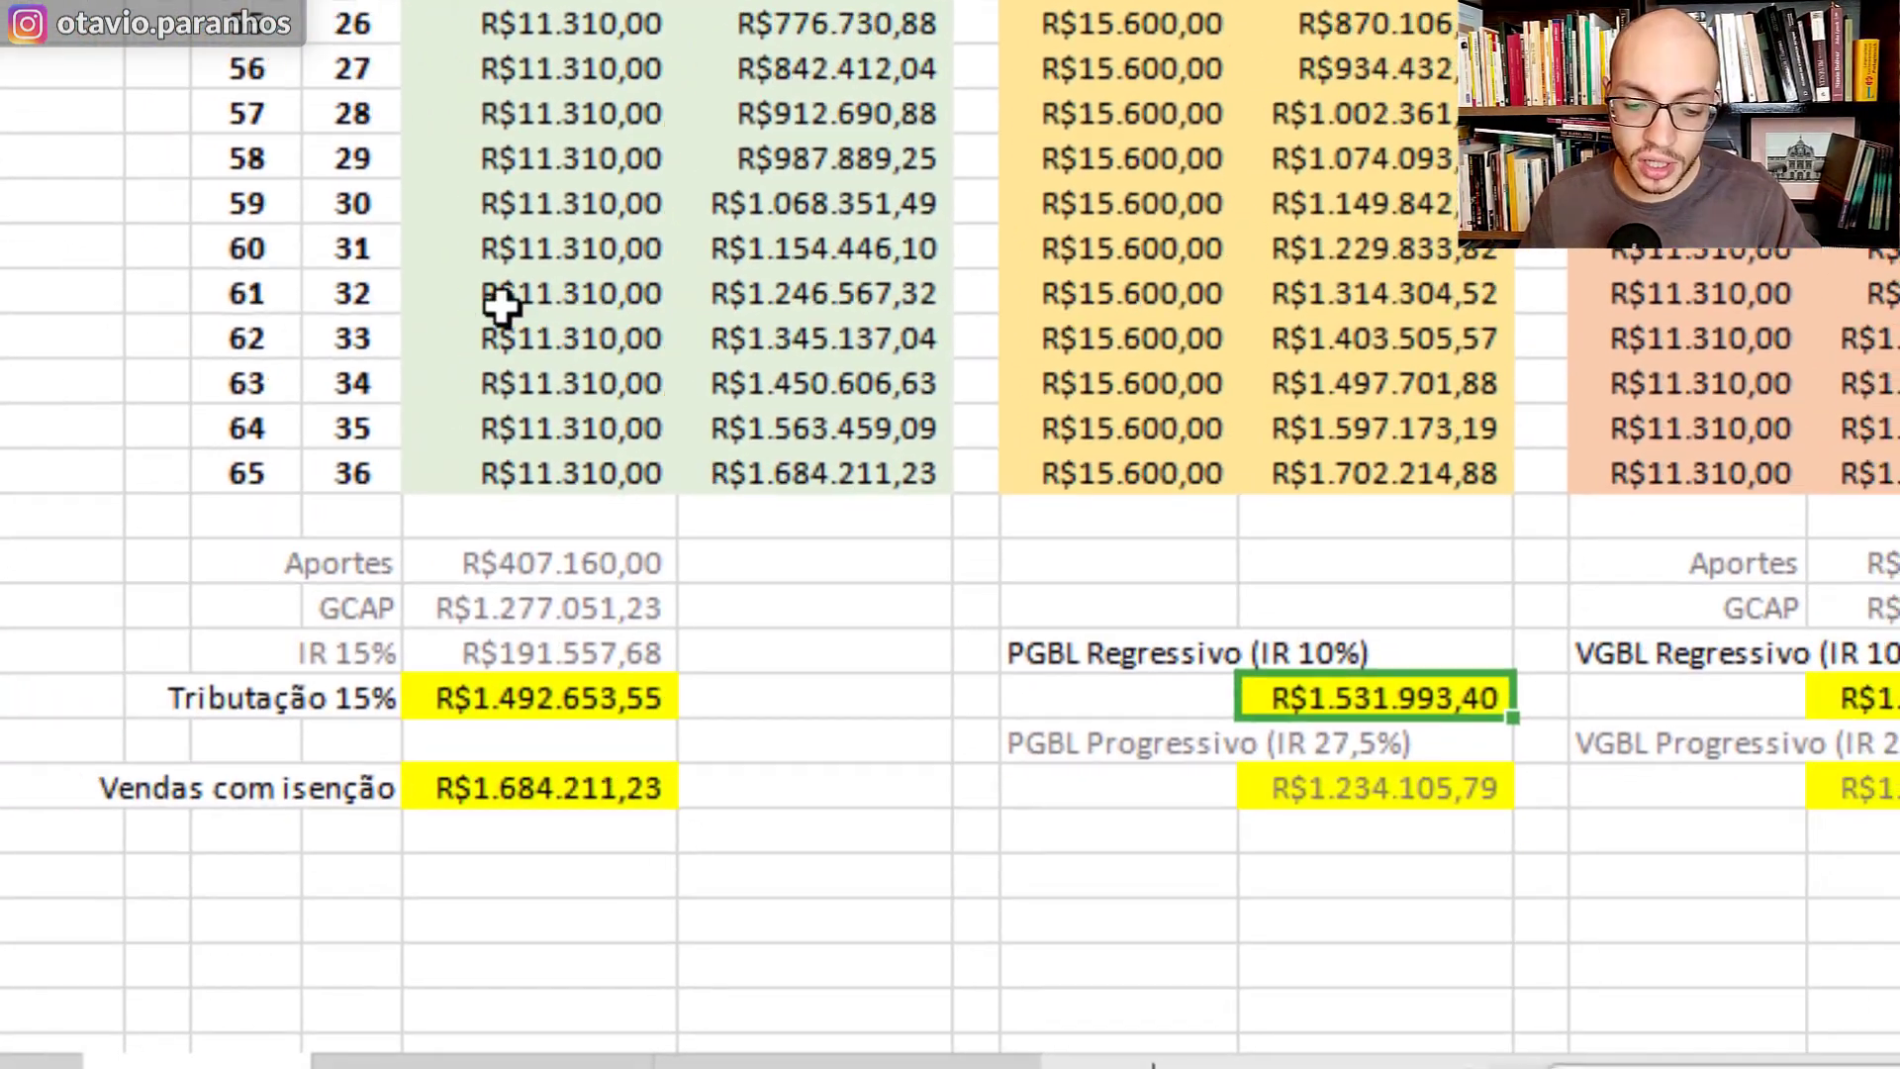
{"action": "left_click_drag", "start_coordinate": [341, 178], "coordinate": [643, 851]}
Step: Examine the Idade and Anos columns from age 30 to 45 alongside the Padrão balances
{"action": "scroll", "coordinate": [710, 693], "scroll_direction": "up", "scroll_amount": 7}
{"action": "left_click", "coordinate": [967, 657]}
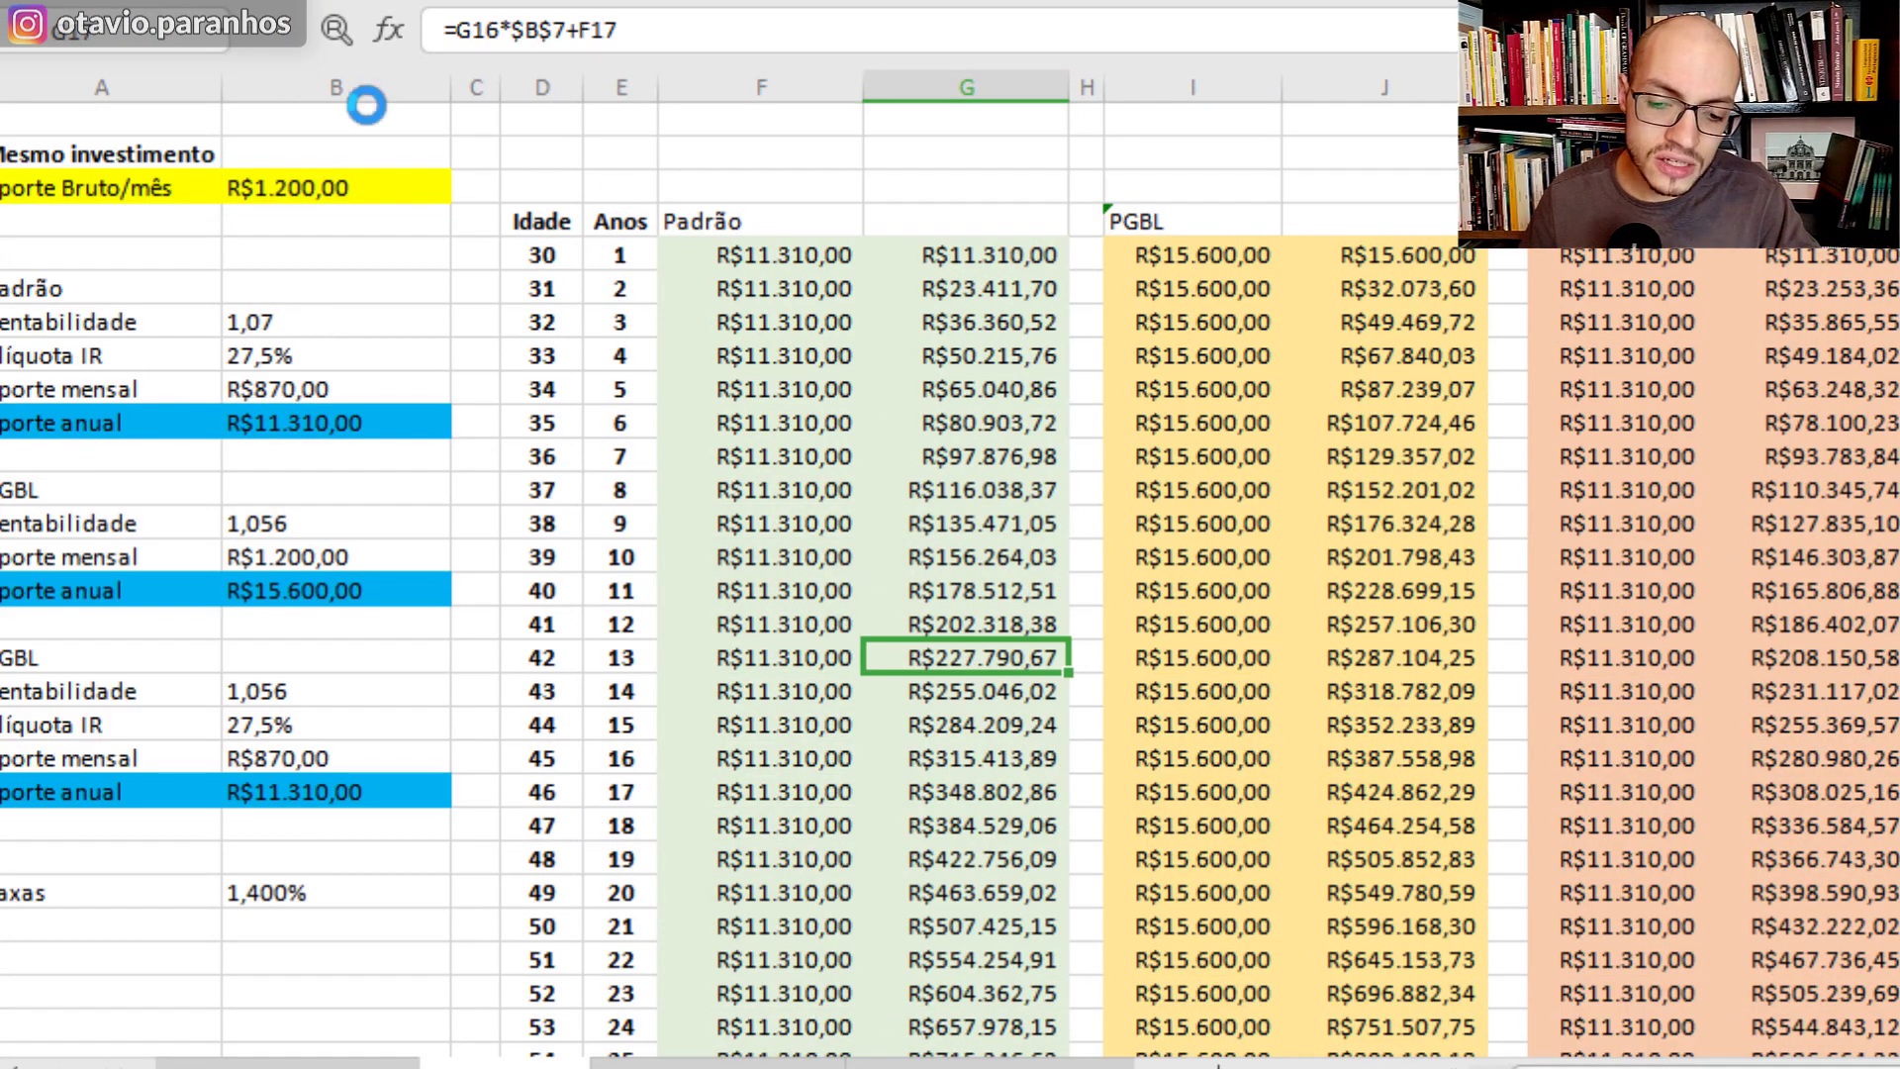
{"action": "left_click_drag", "start_coordinate": [569, 255], "coordinate": [598, 765]}
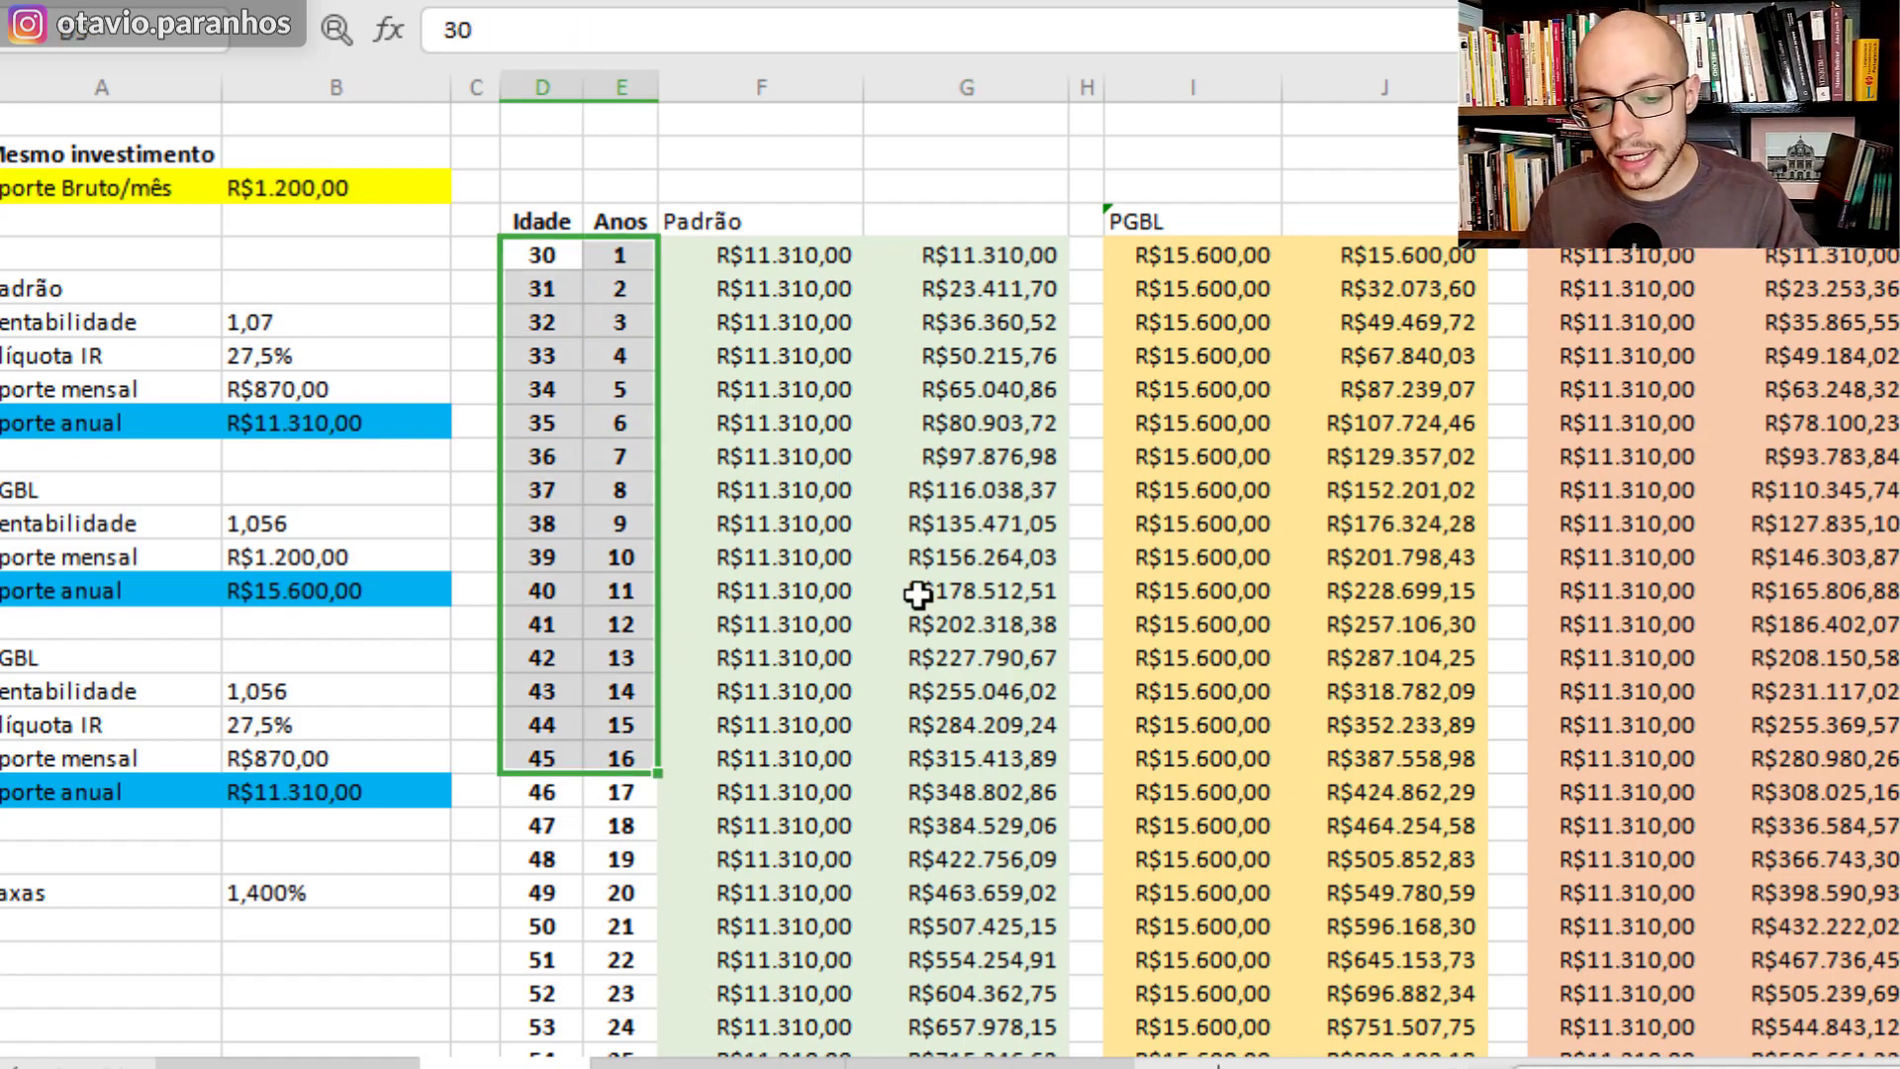
{"action": "scroll", "coordinate": [920, 603], "scroll_direction": "down", "scroll_amount": 5}
{"action": "scroll", "coordinate": [863, 737], "scroll_direction": "up", "scroll_amount": 2}
{"action": "scroll", "coordinate": [848, 539], "scroll_direction": "up", "scroll_amount": 3}
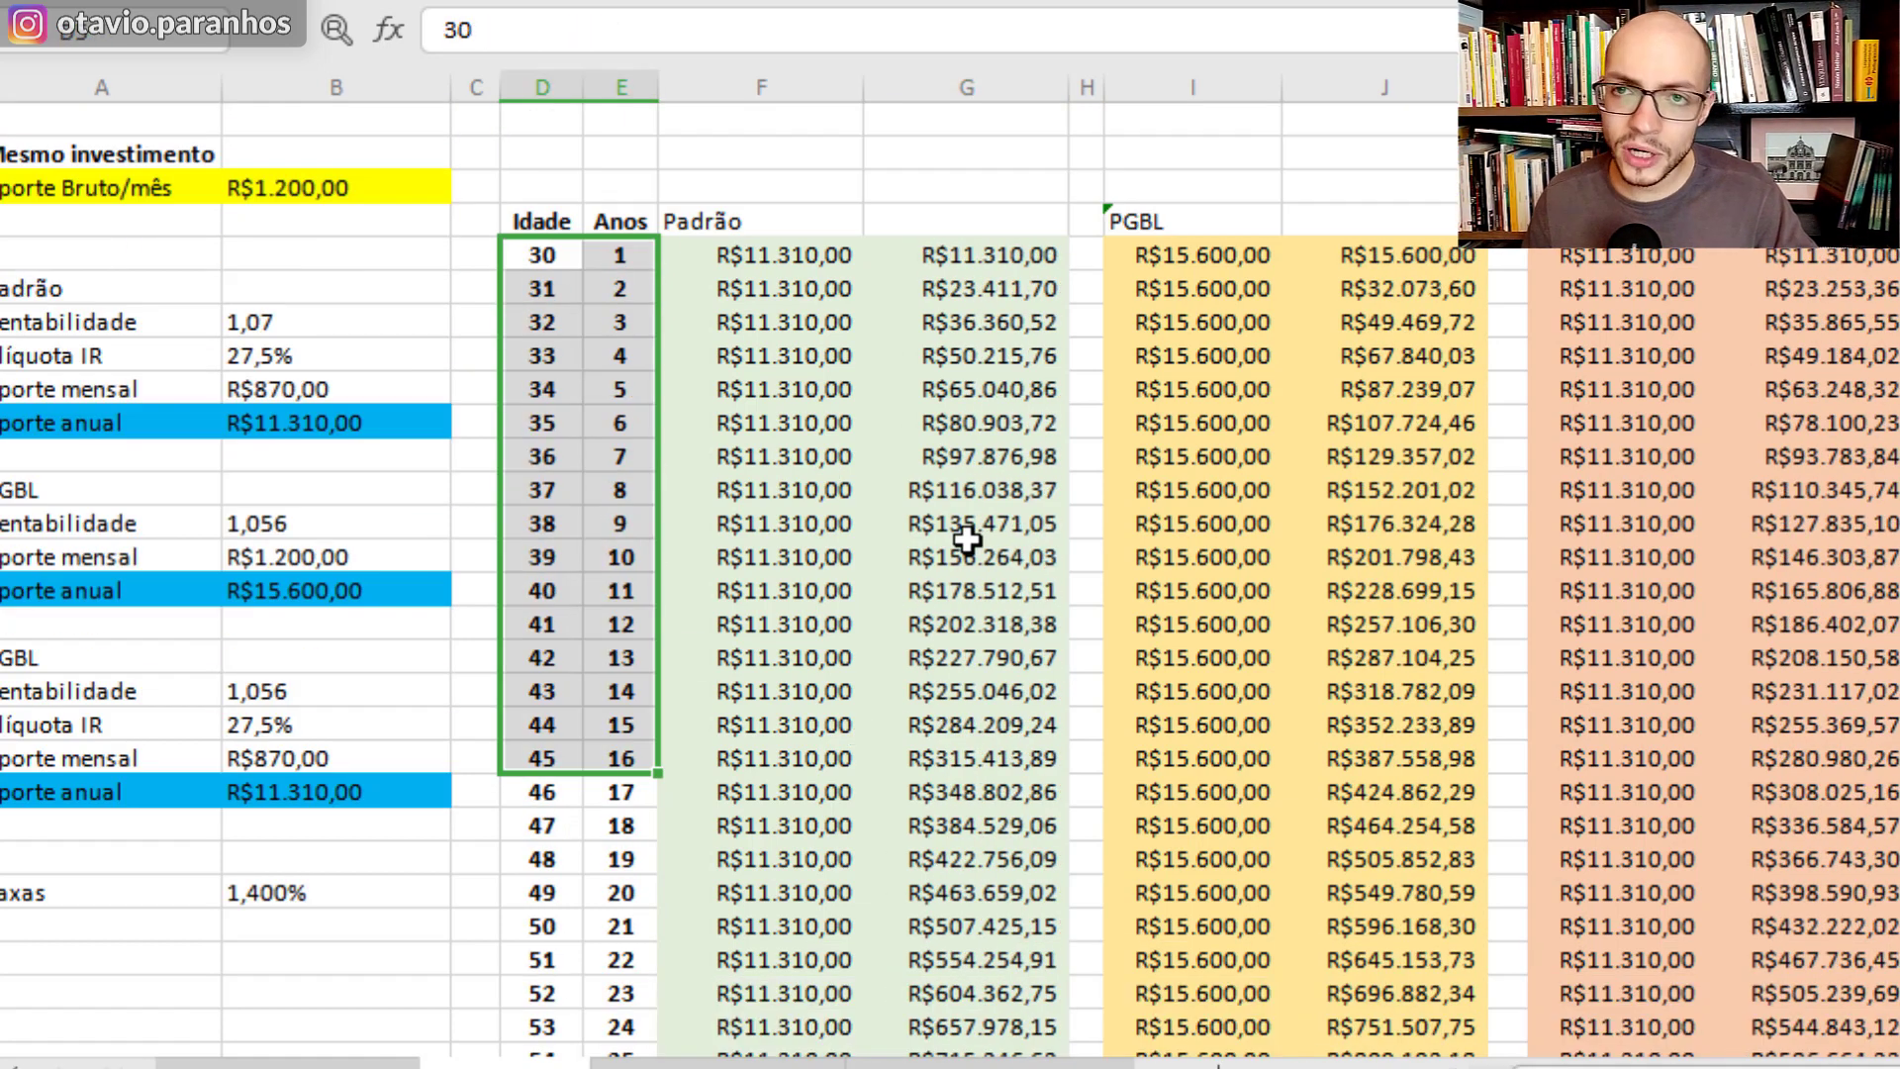
{"action": "left_click", "coordinate": [958, 533]}
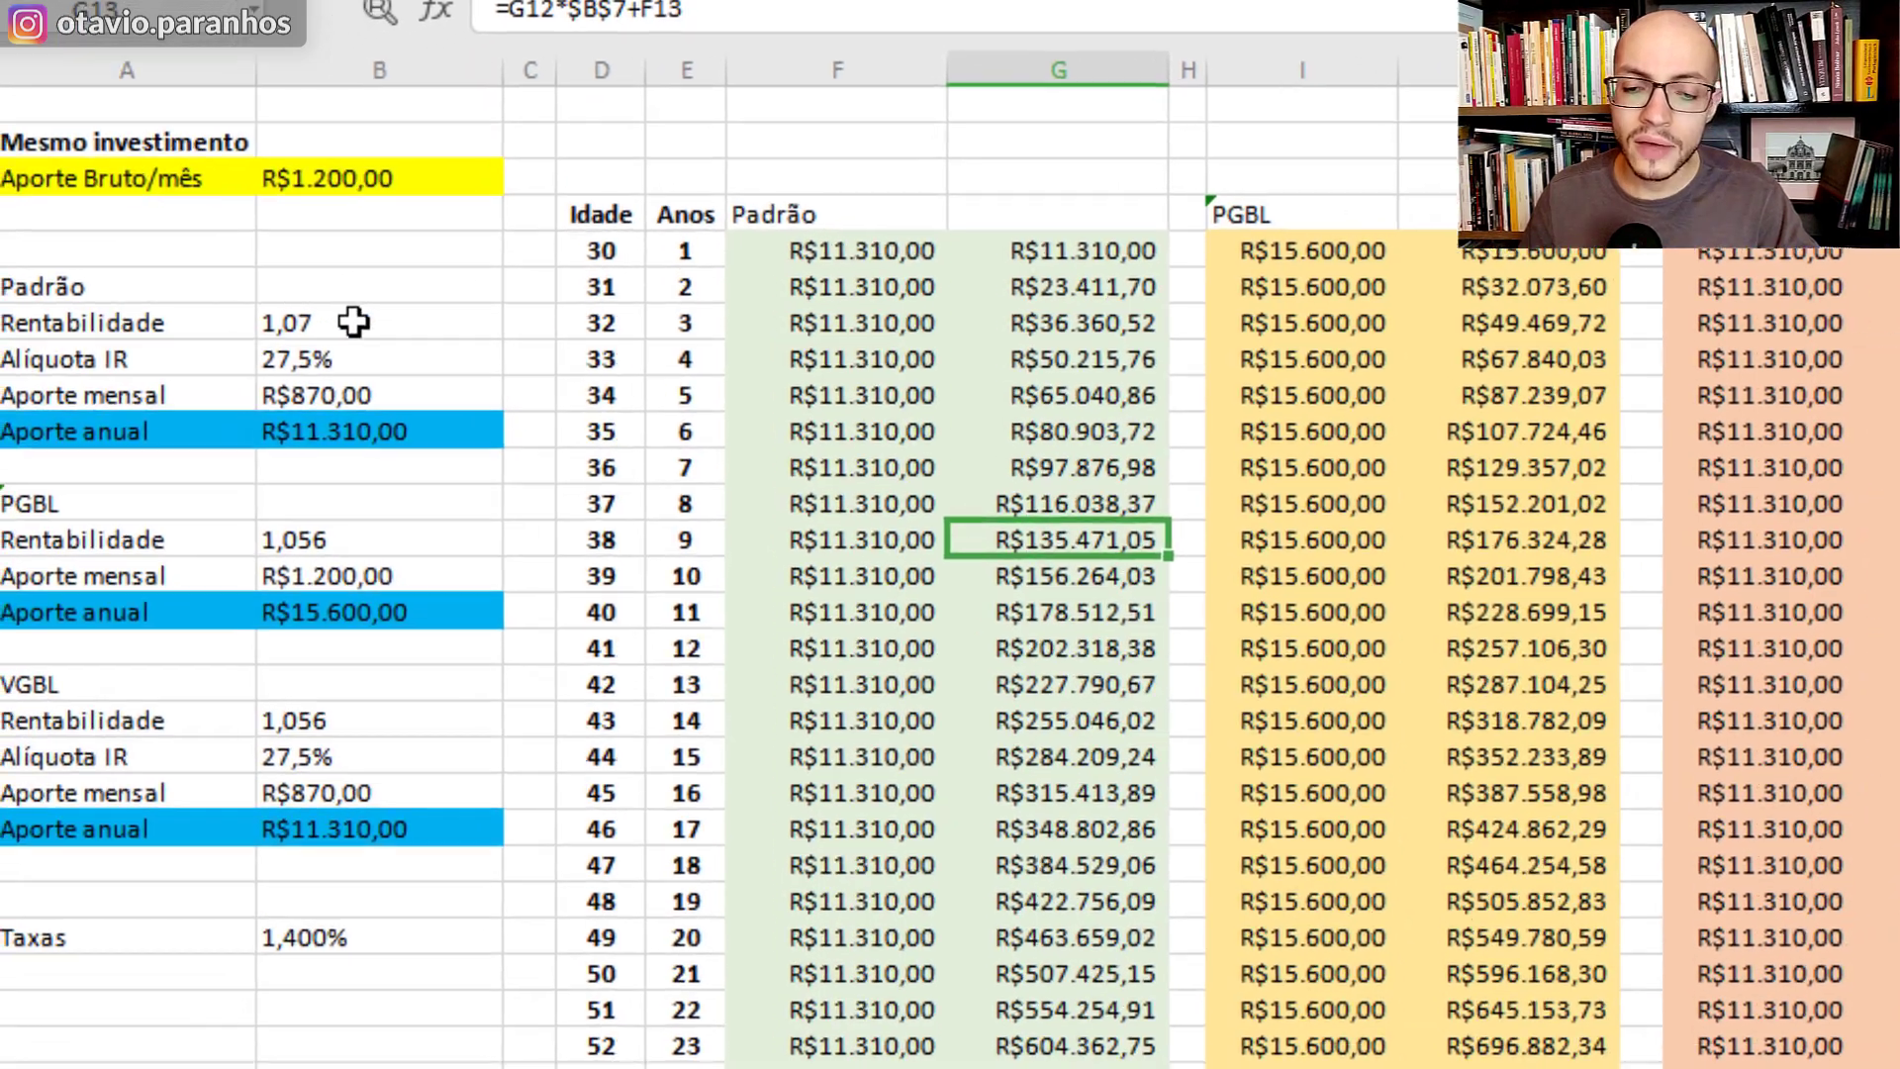
Step: Set the Padrão Rentabilidade to 1,08
{"action": "left_click", "coordinate": [315, 322]}
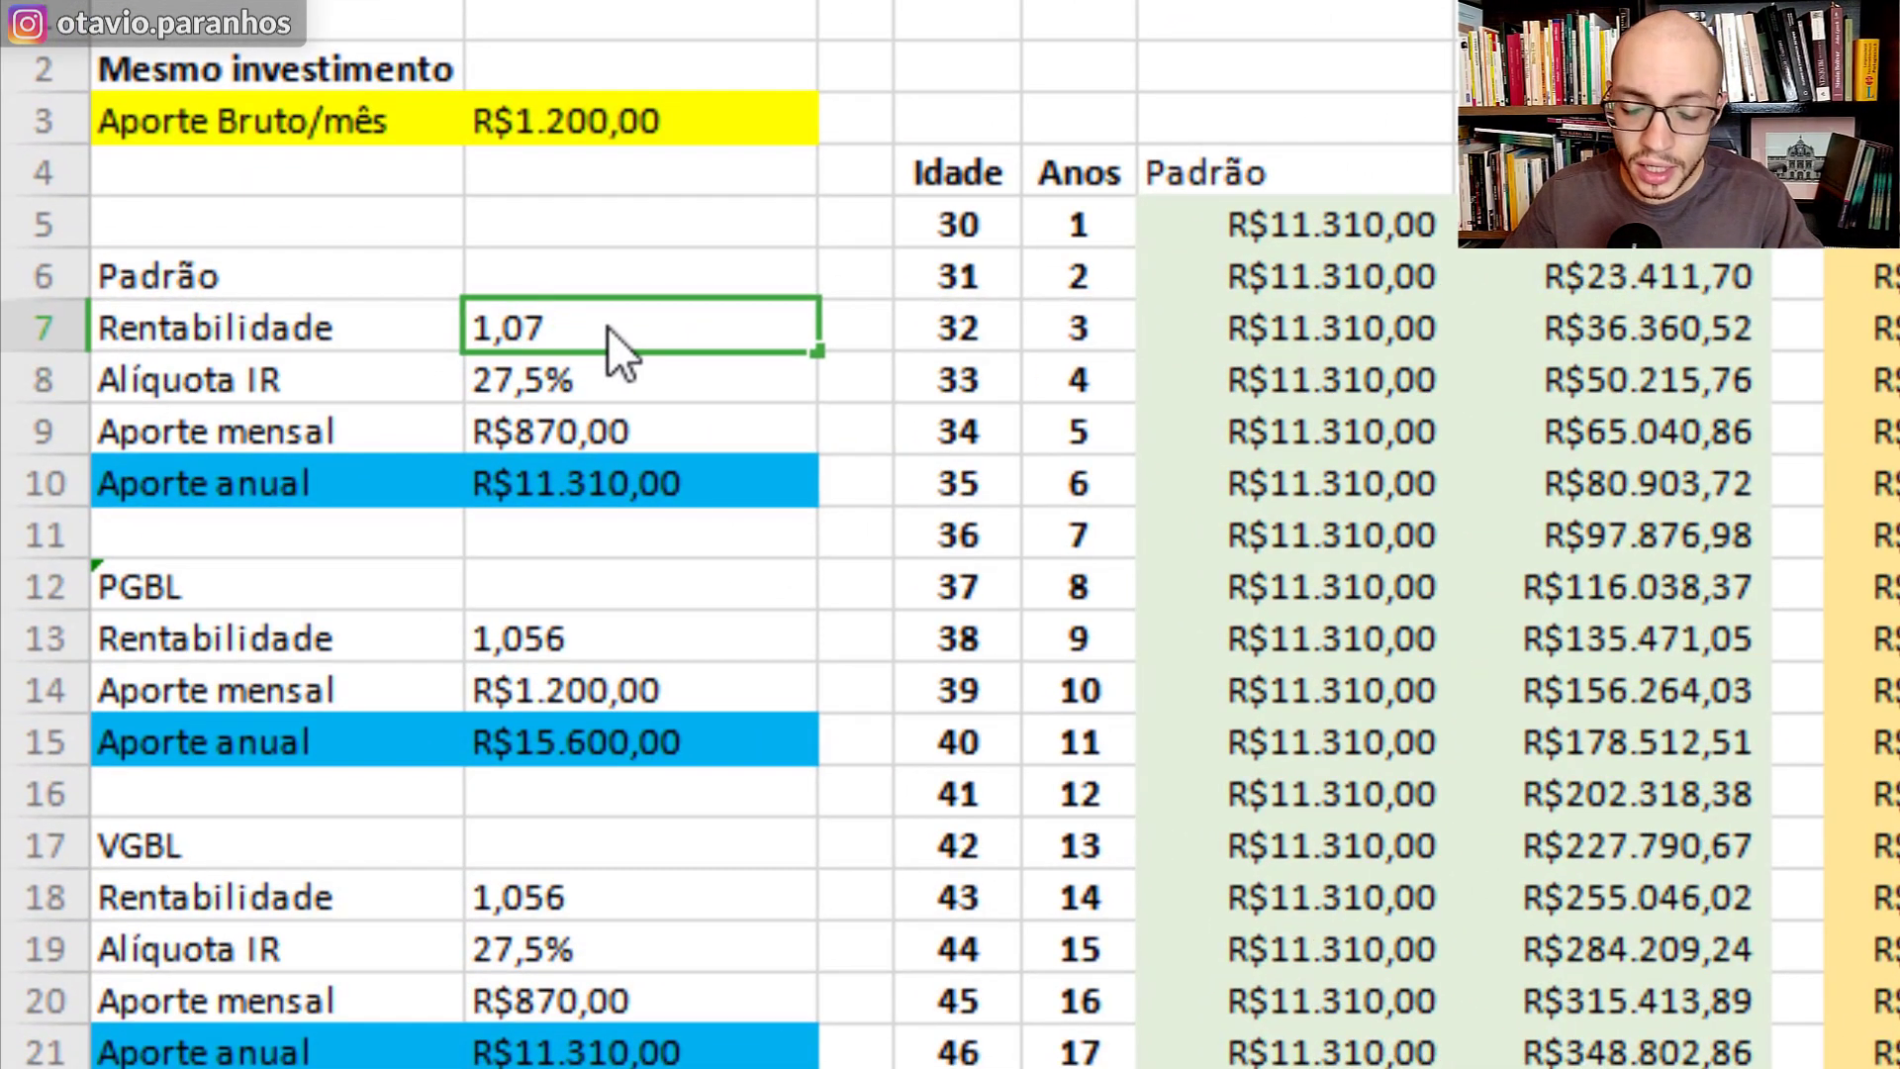
{"action": "key", "text": "BackSpace"}
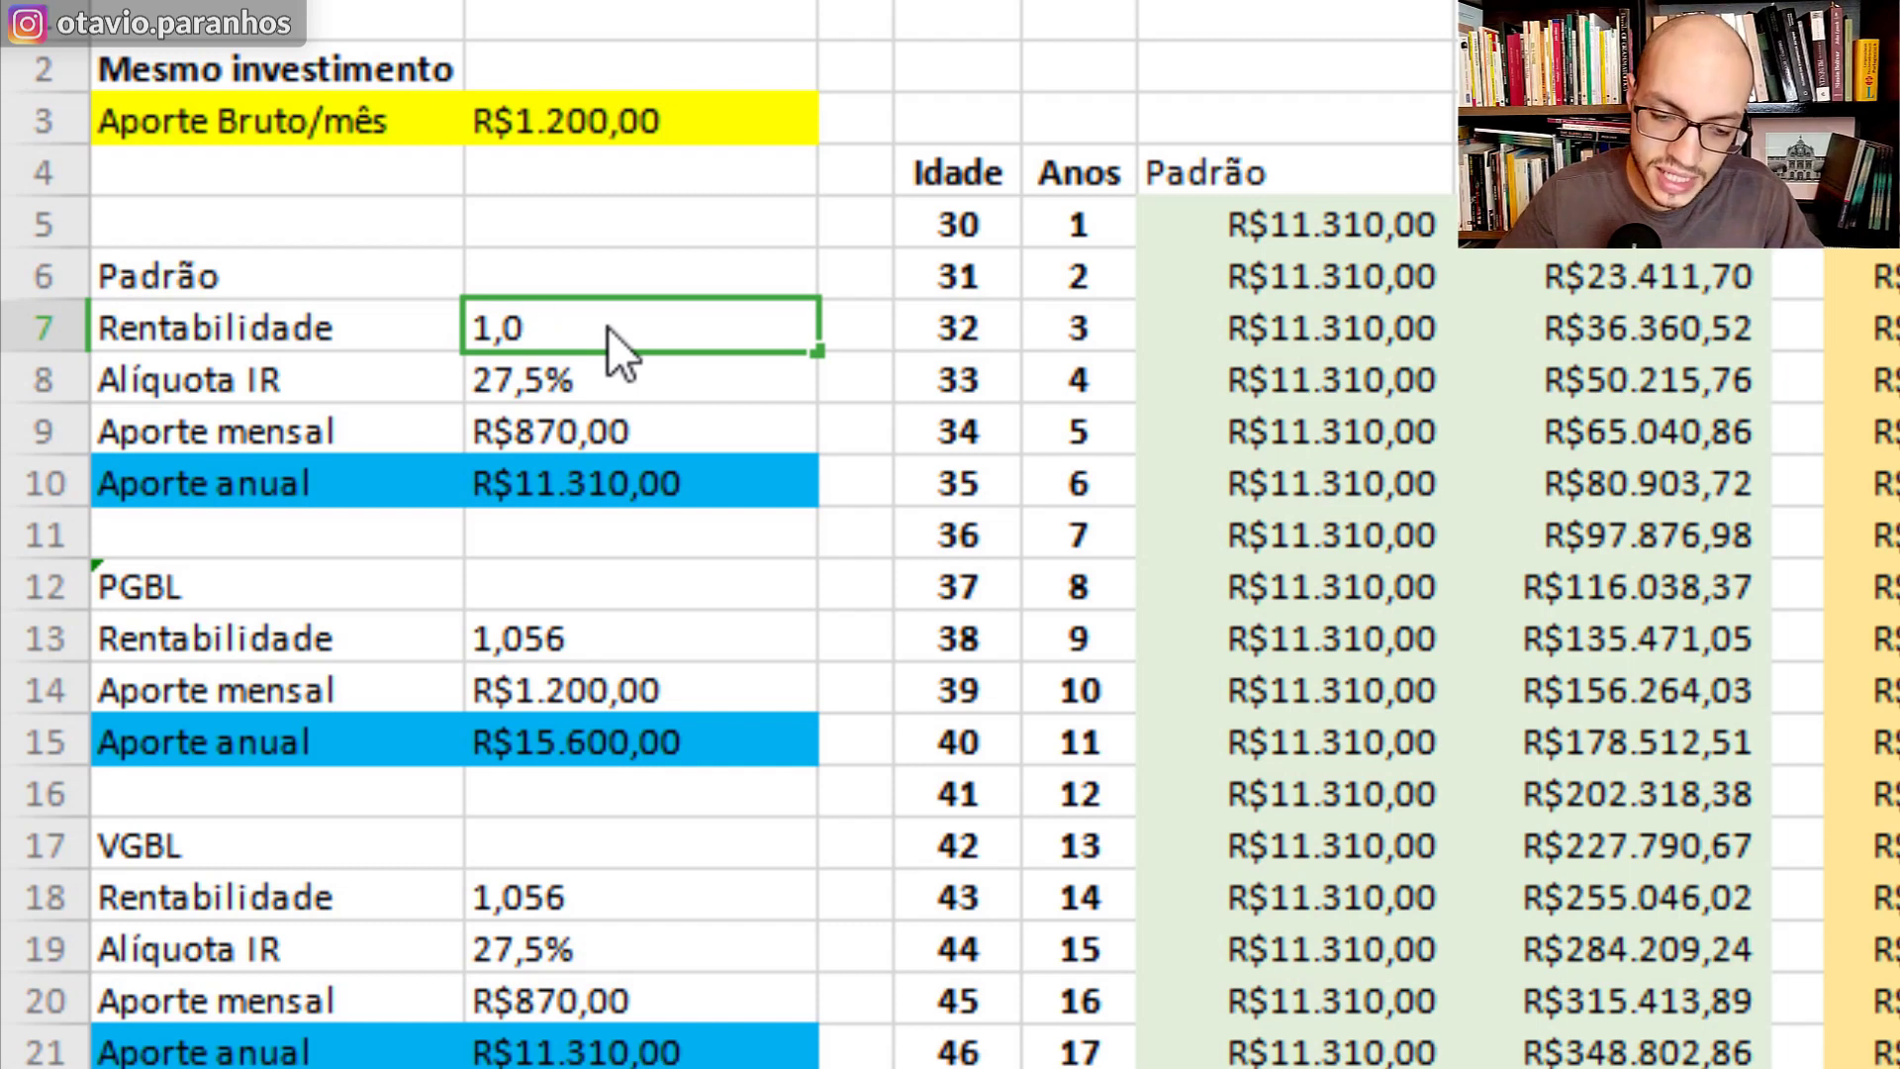
{"action": "type", "text": "8"}
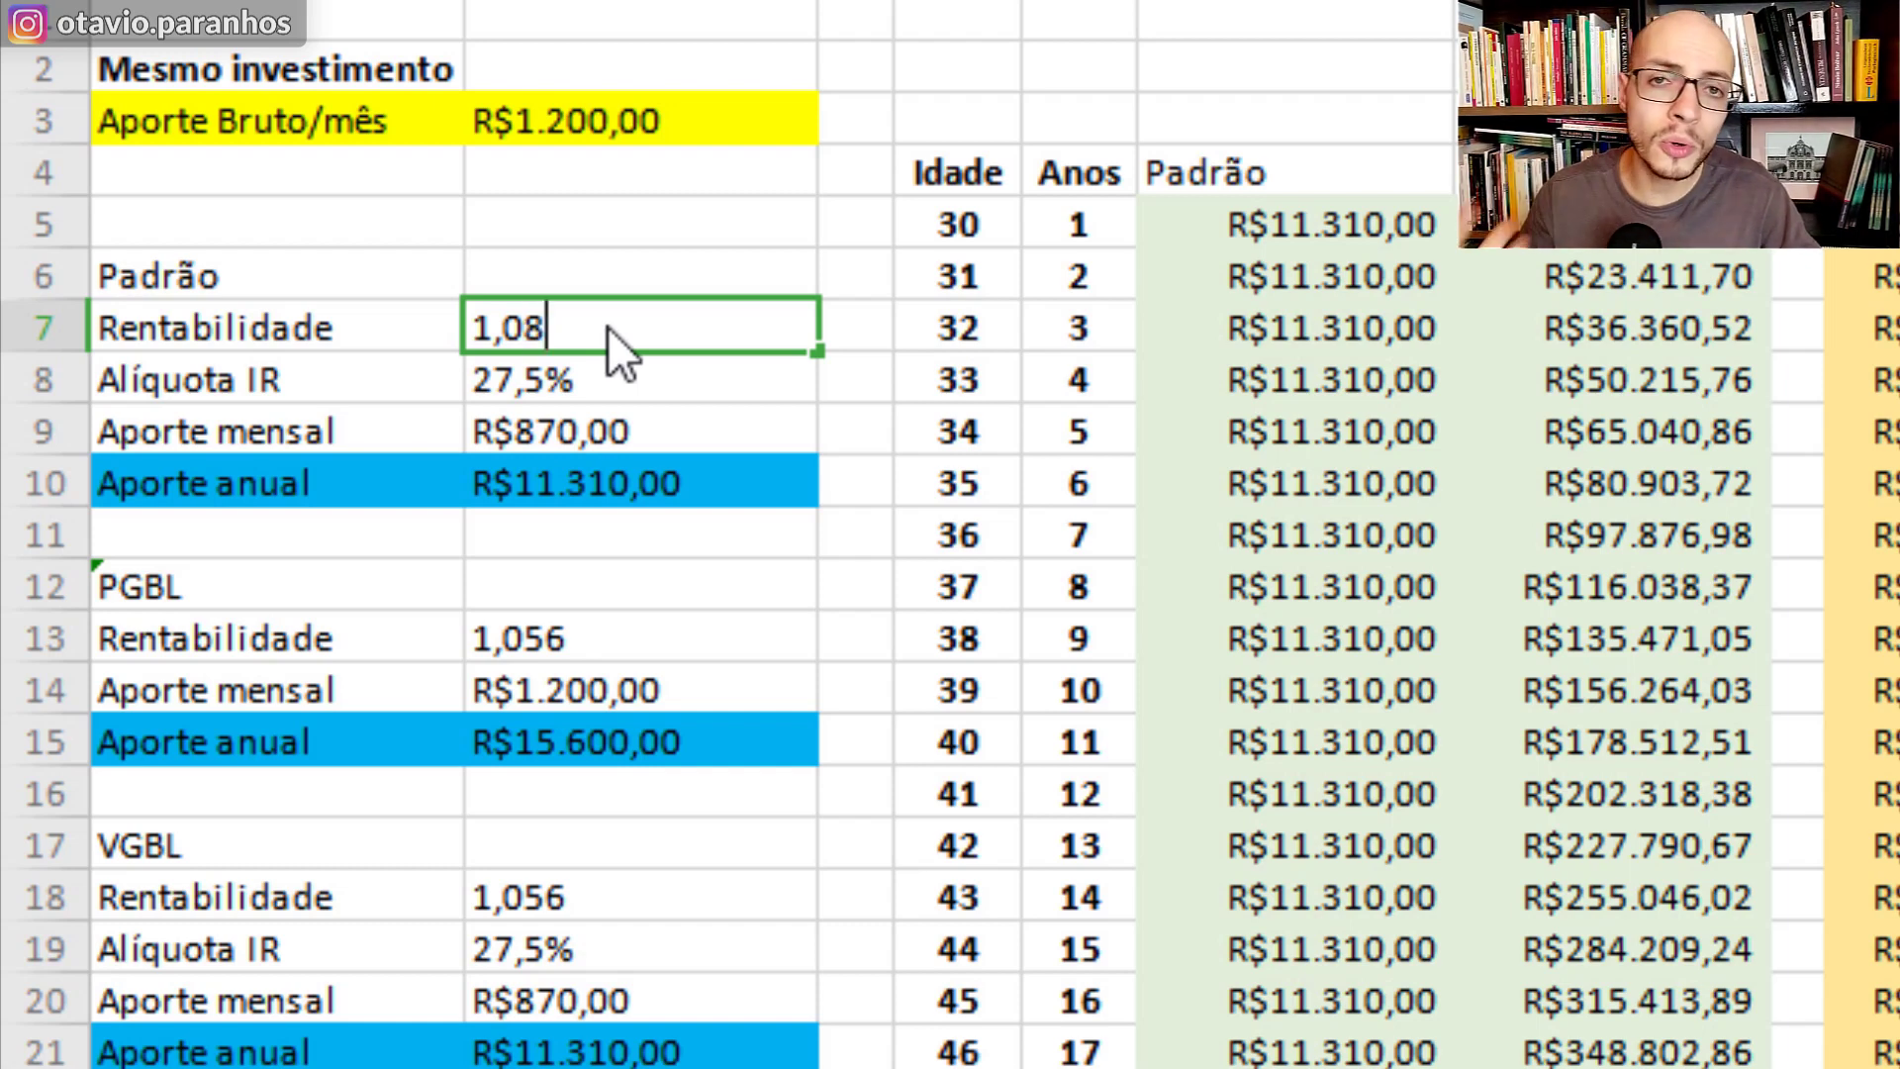
{"action": "key", "text": "Return"}
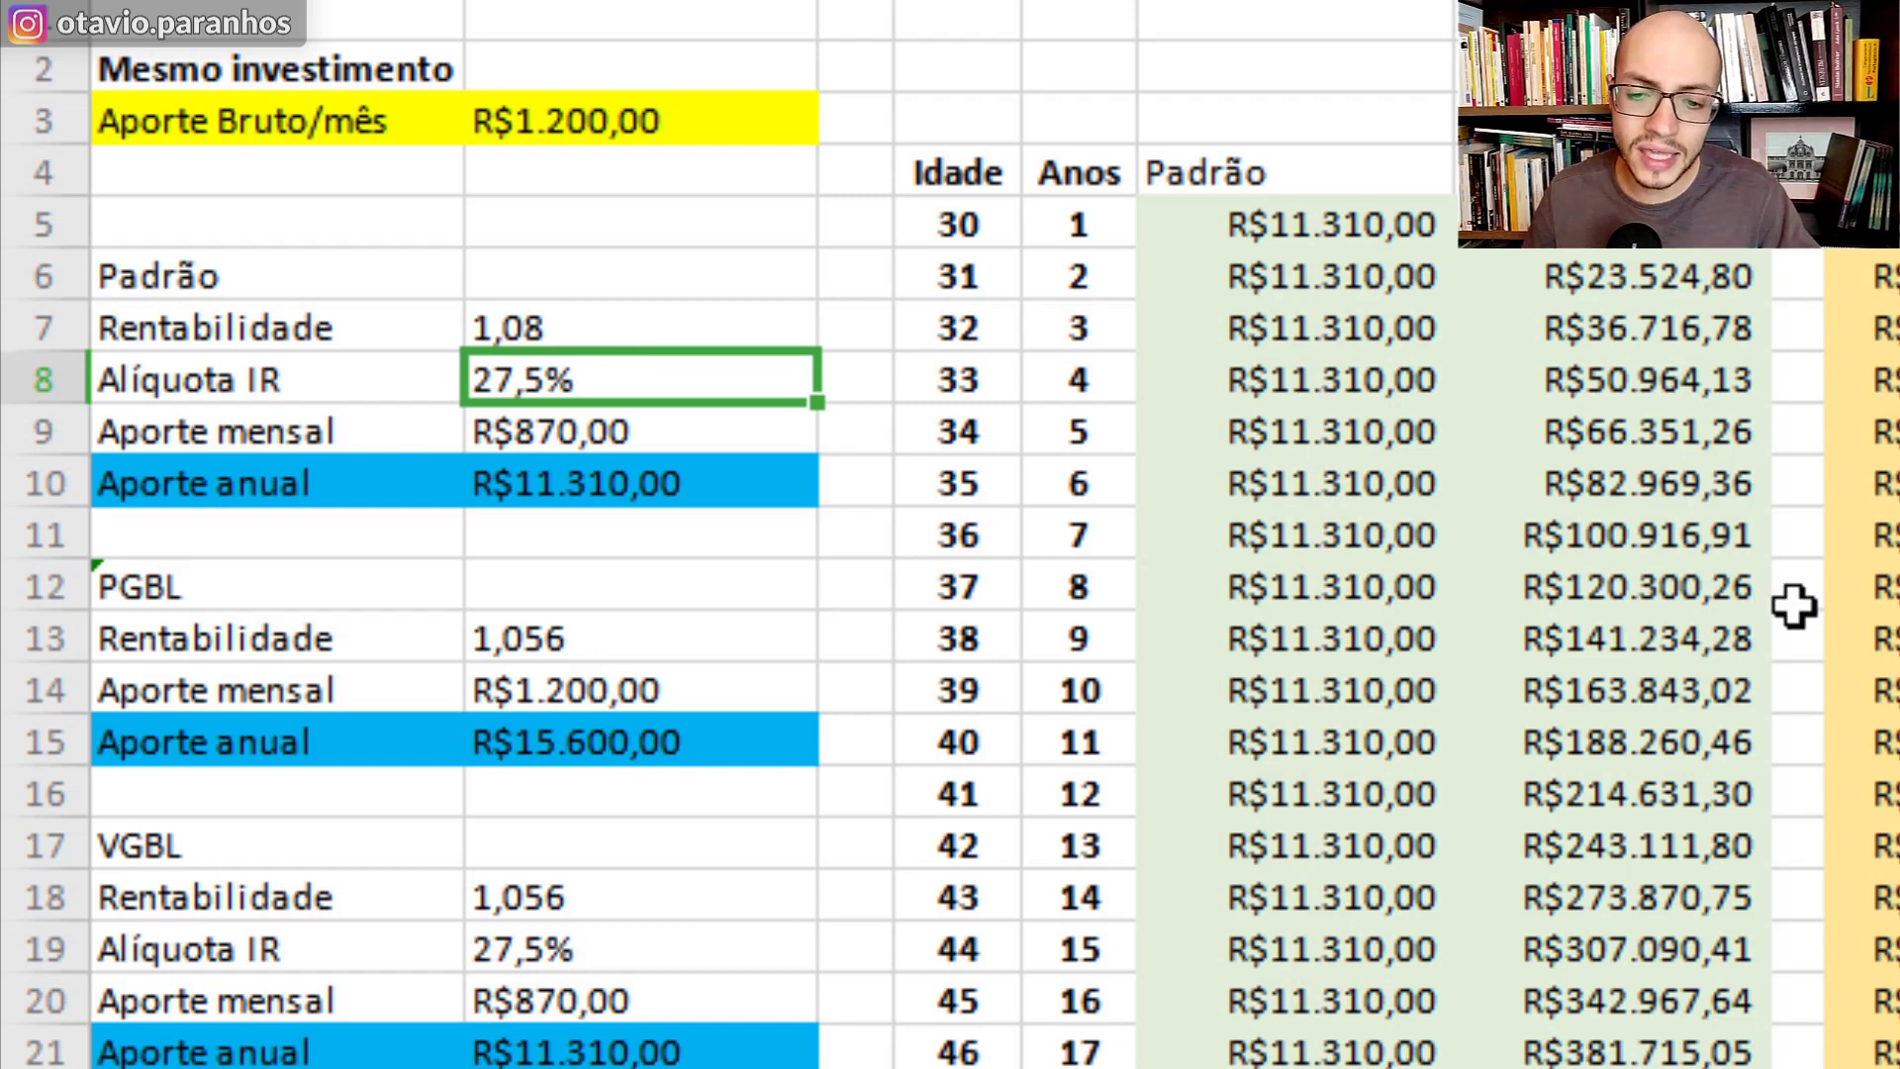
Step: Compare the Padrão results for Tributação 15% and Vendas com isenção below the growth table
{"action": "scroll", "coordinate": [880, 611], "scroll_direction": "down", "scroll_amount": 19}
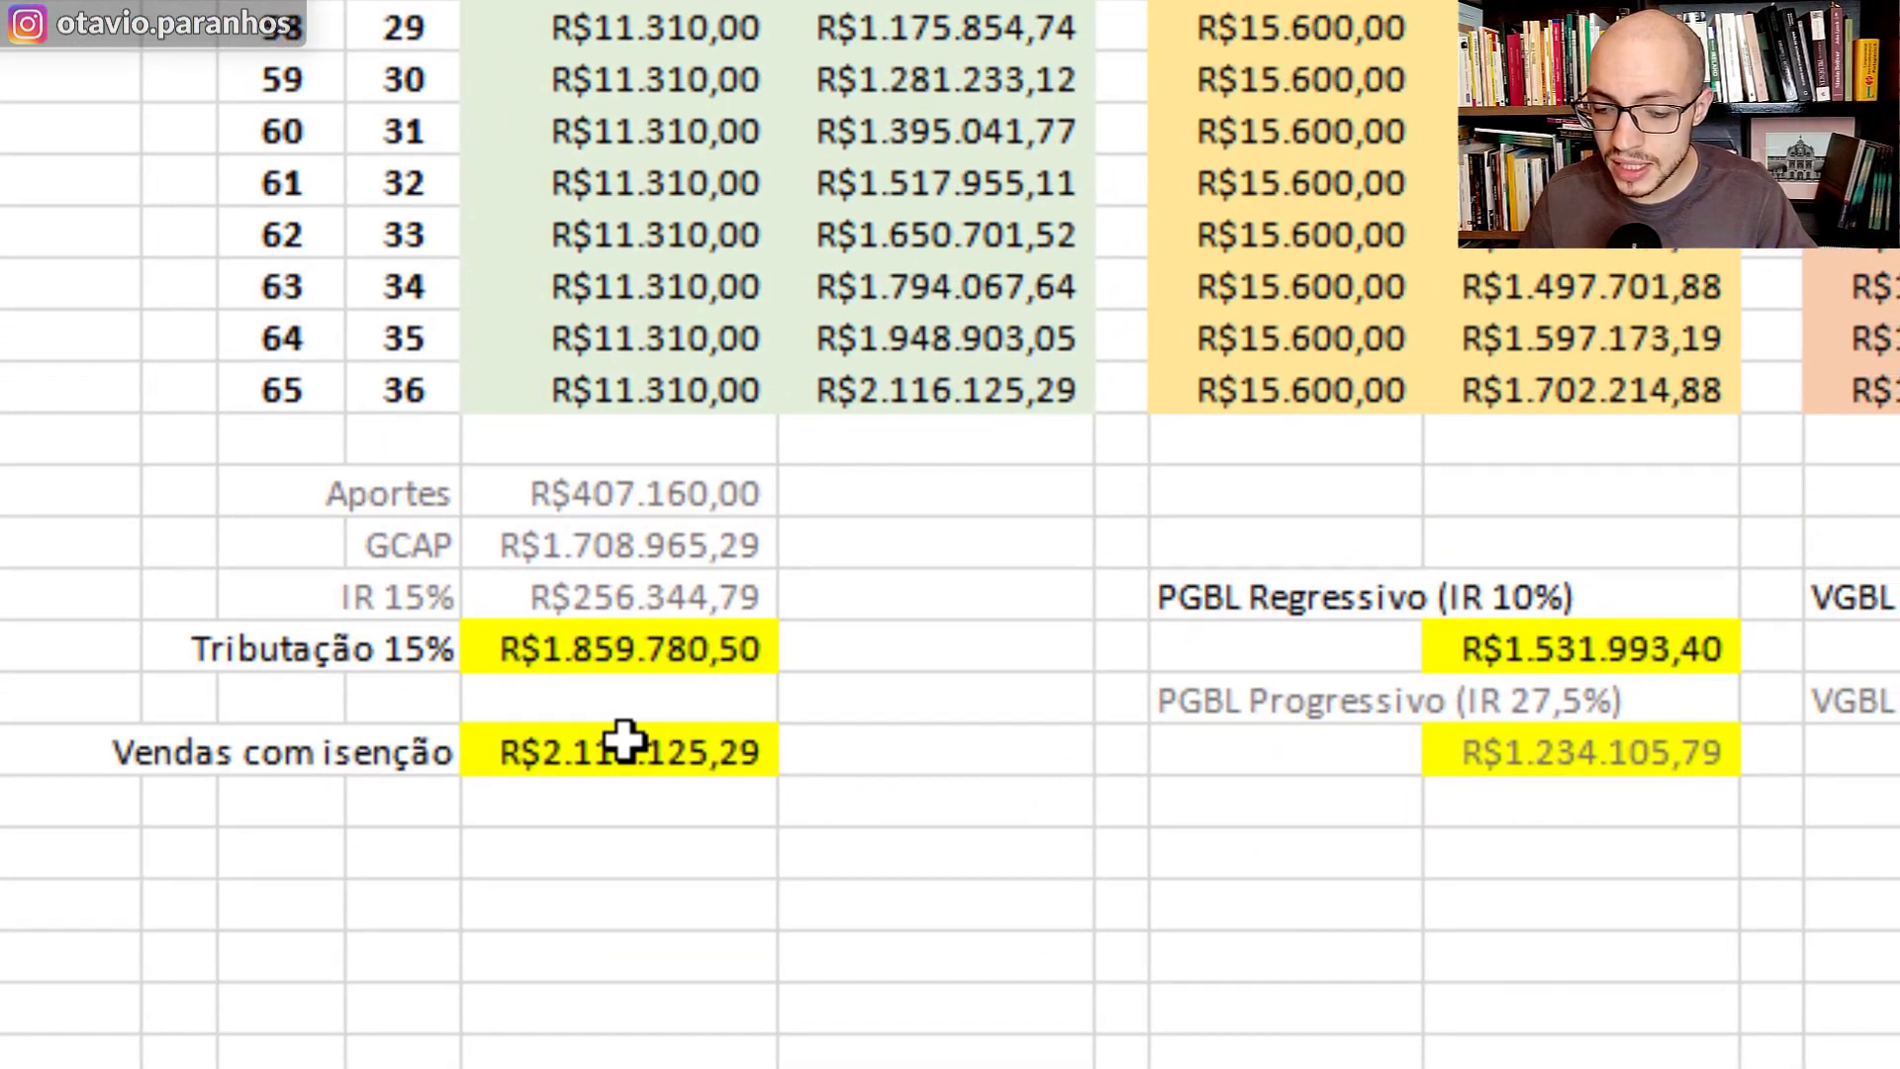
{"action": "left_click", "coordinate": [642, 665]}
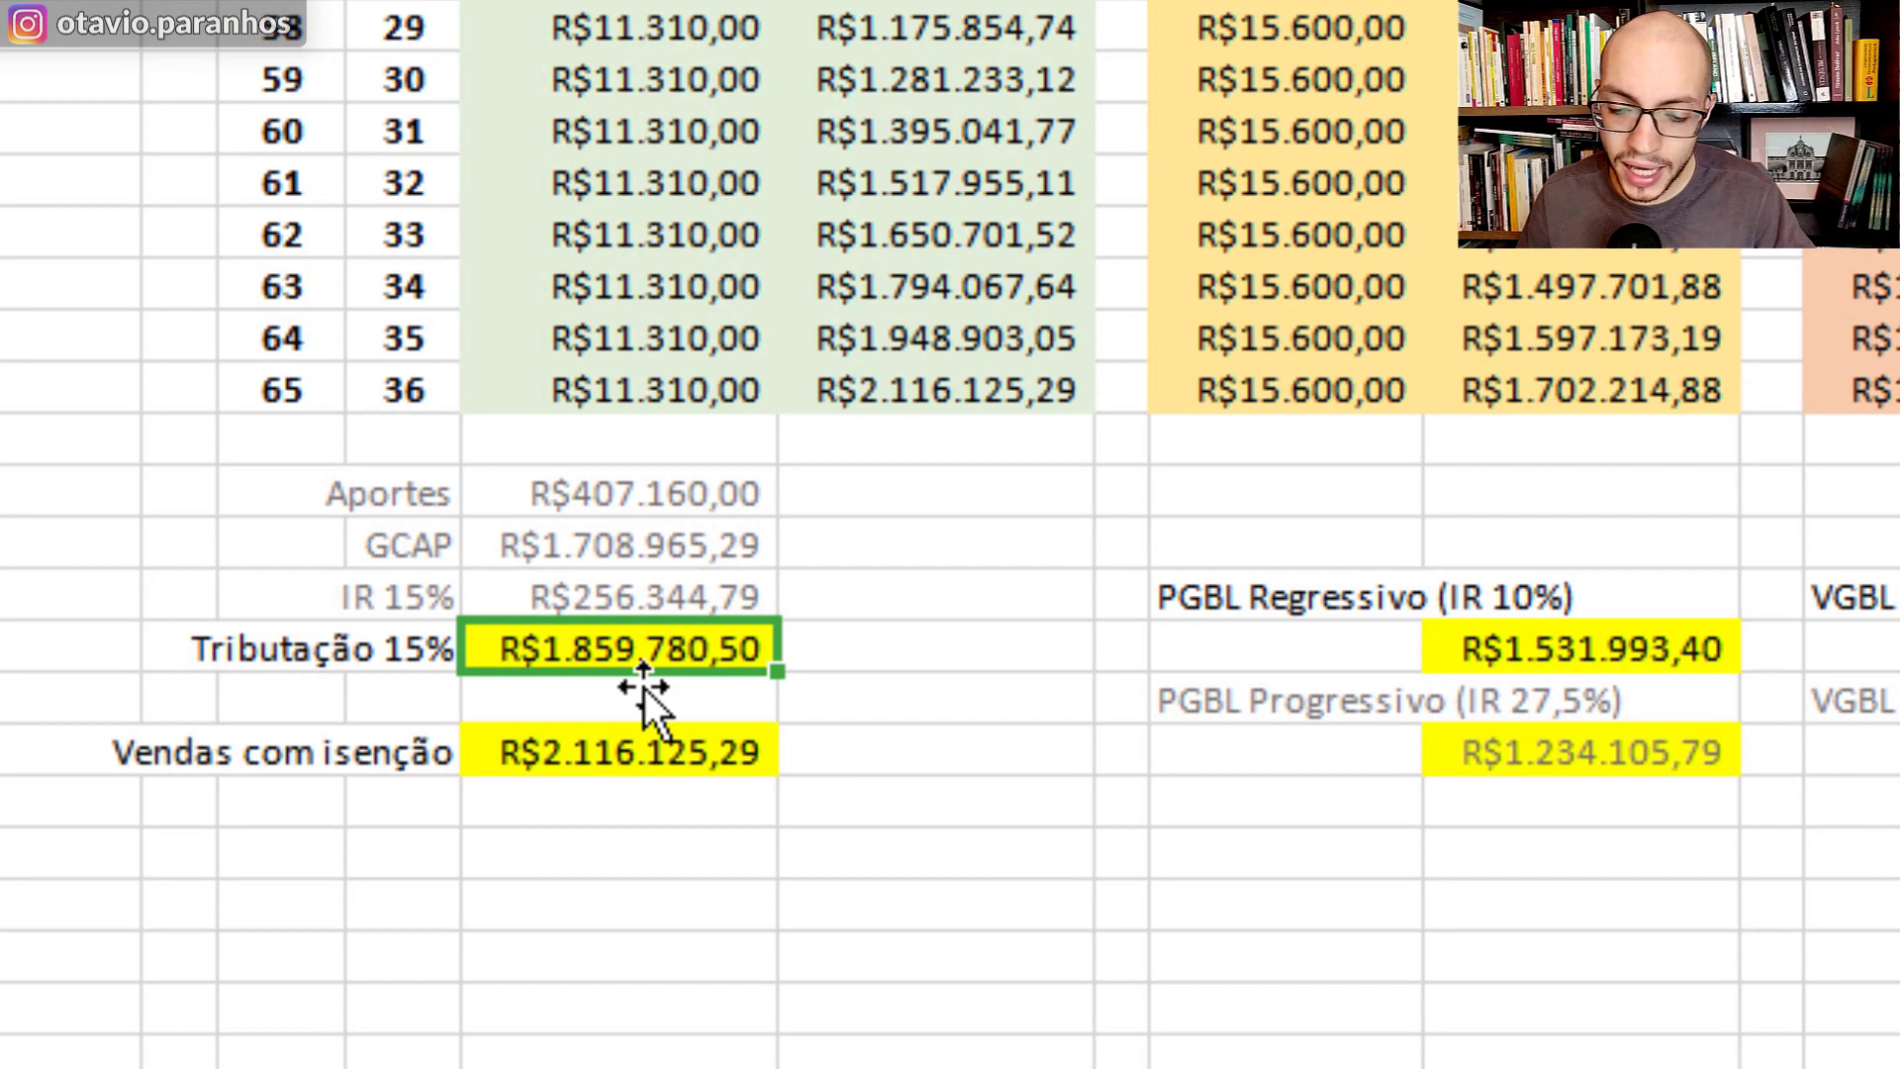
{"action": "left_click", "coordinate": [668, 761]}
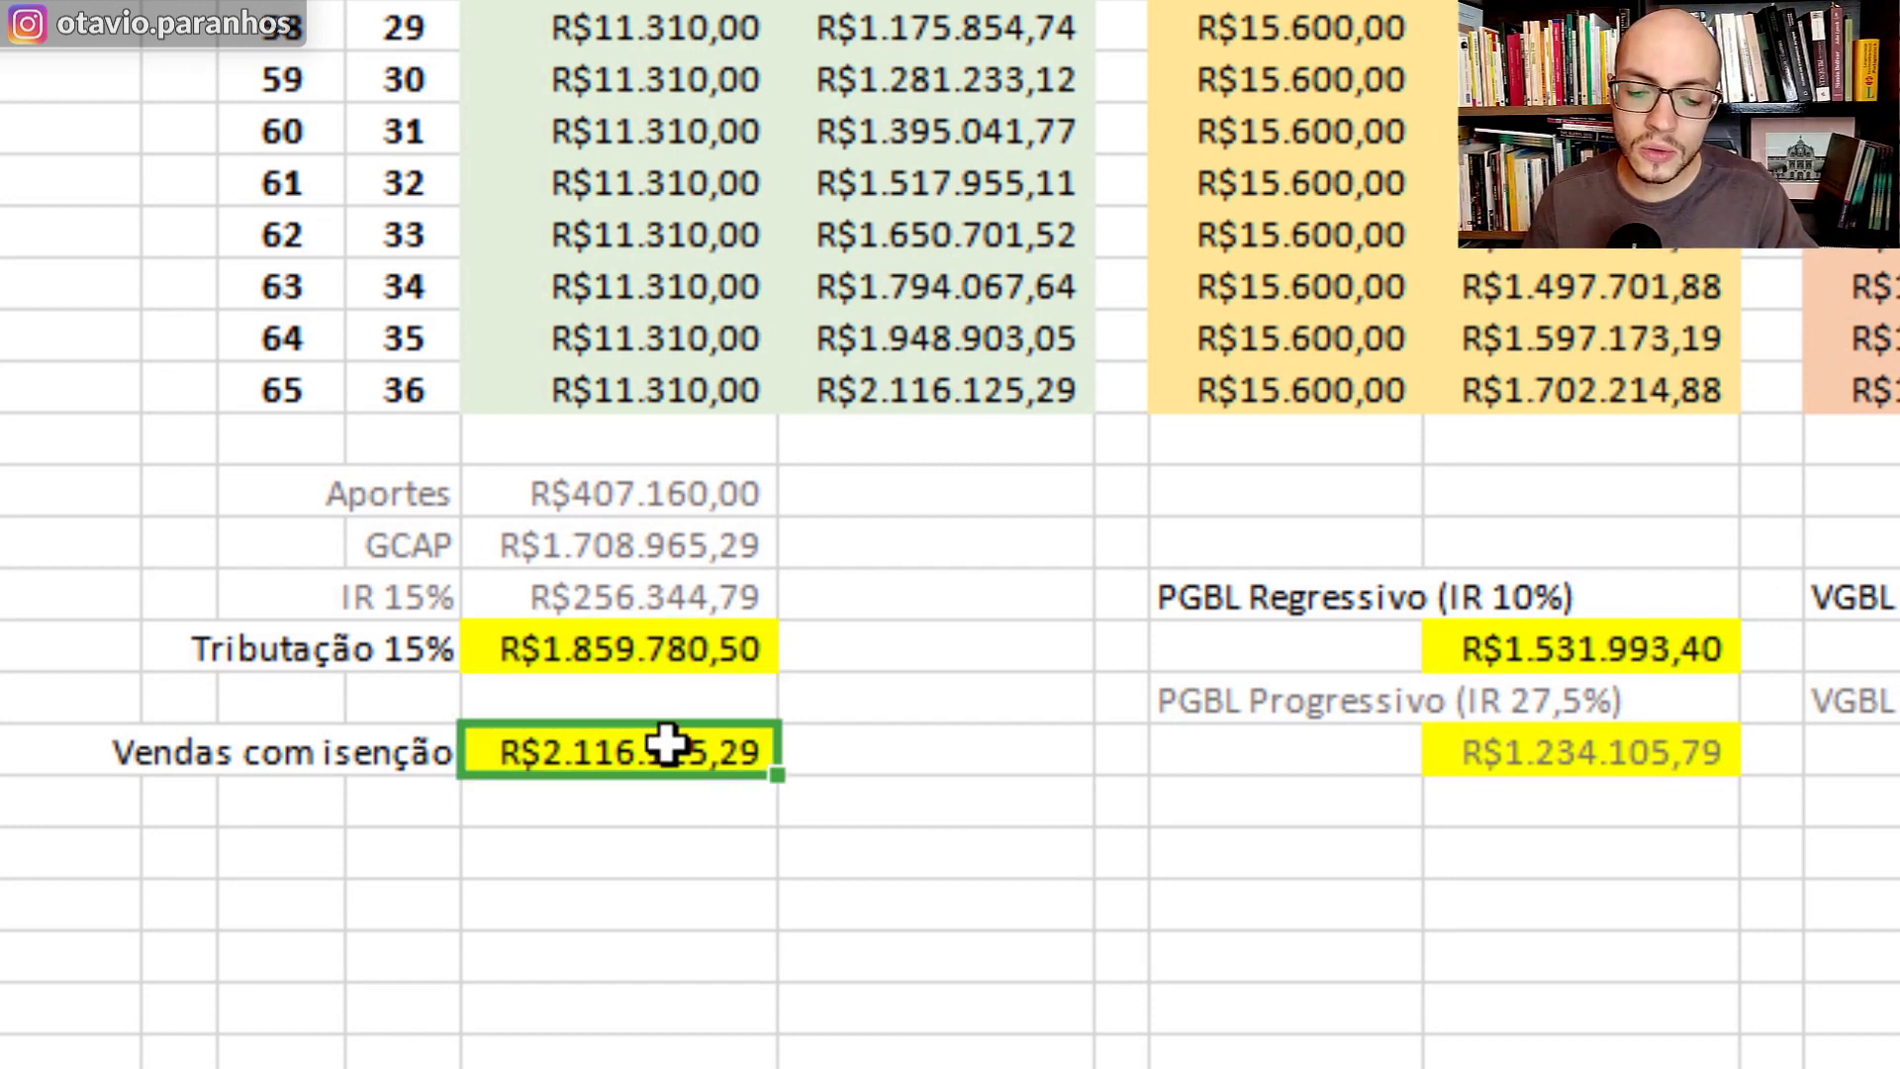
{"action": "left_click", "coordinate": [737, 648]}
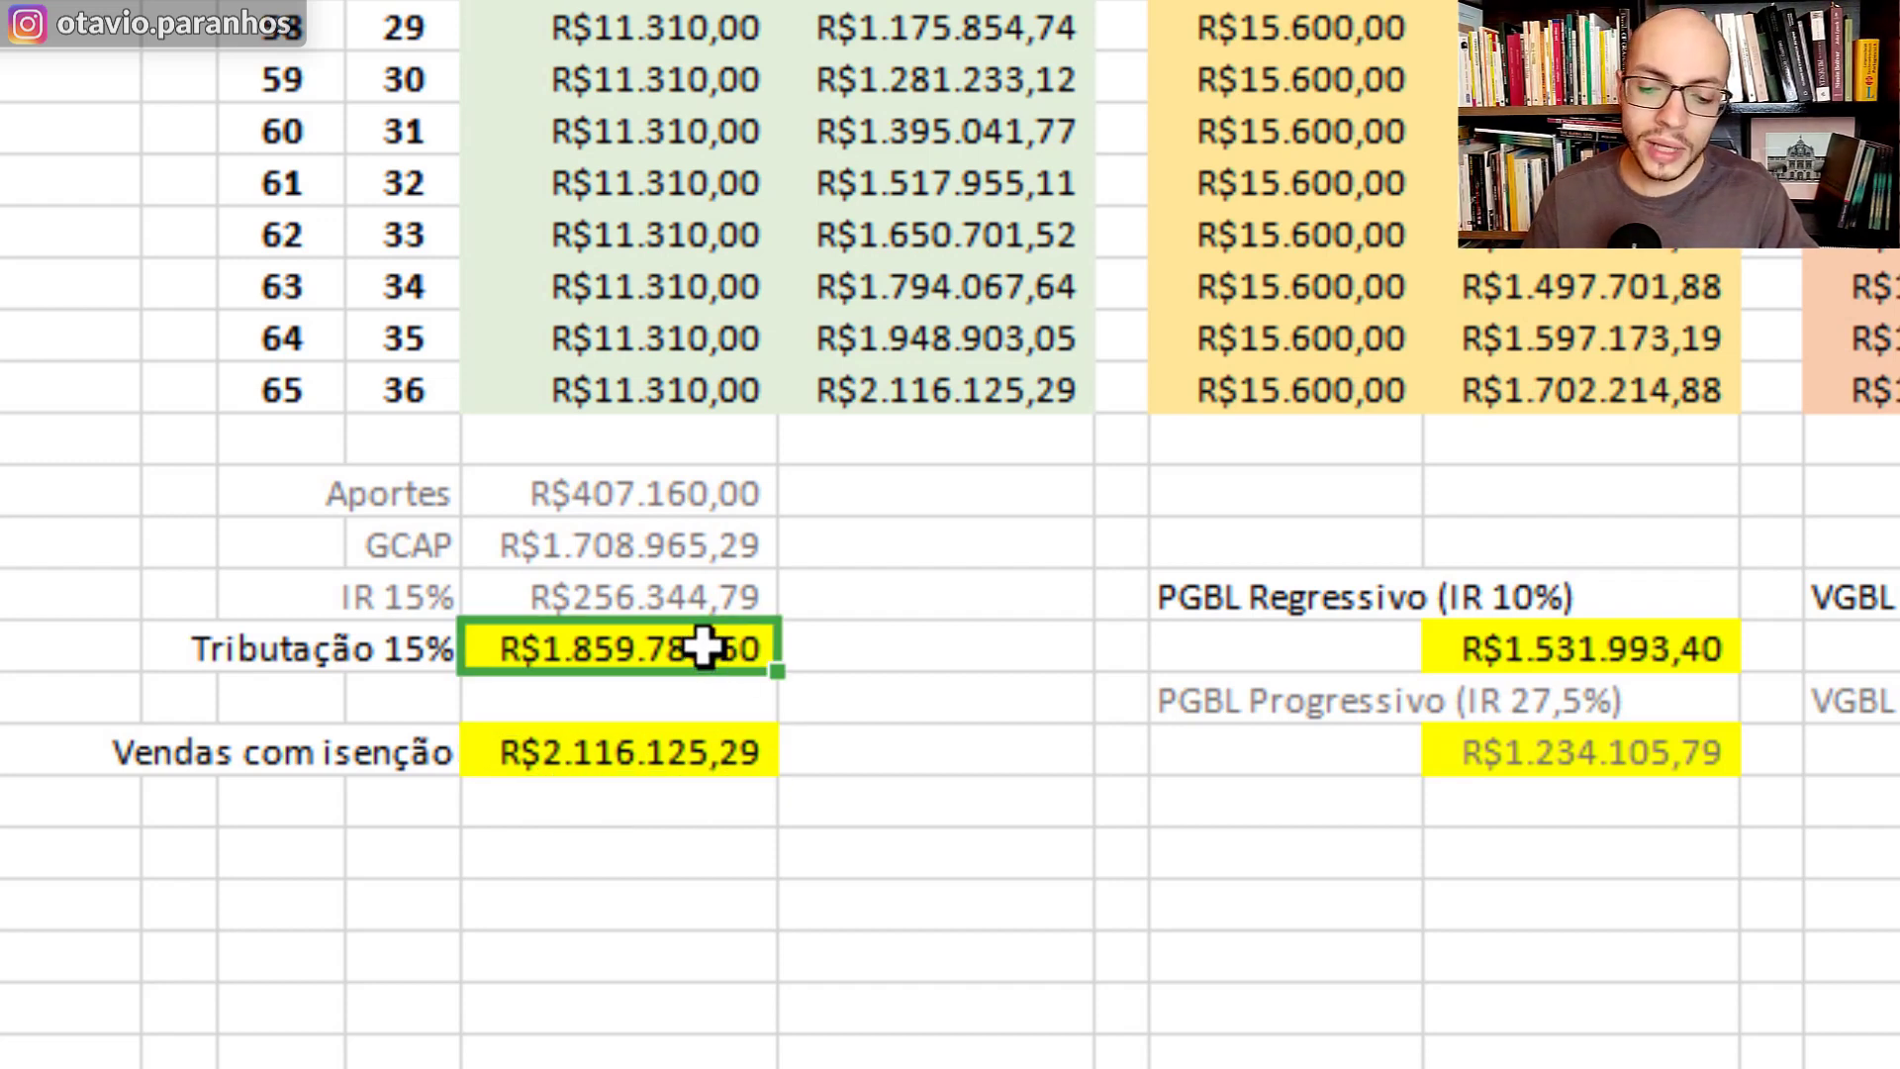
Step: Set the Padrão Rentabilidade to 1,10
{"action": "scroll", "coordinate": [747, 657], "scroll_direction": "up", "scroll_amount": 8}
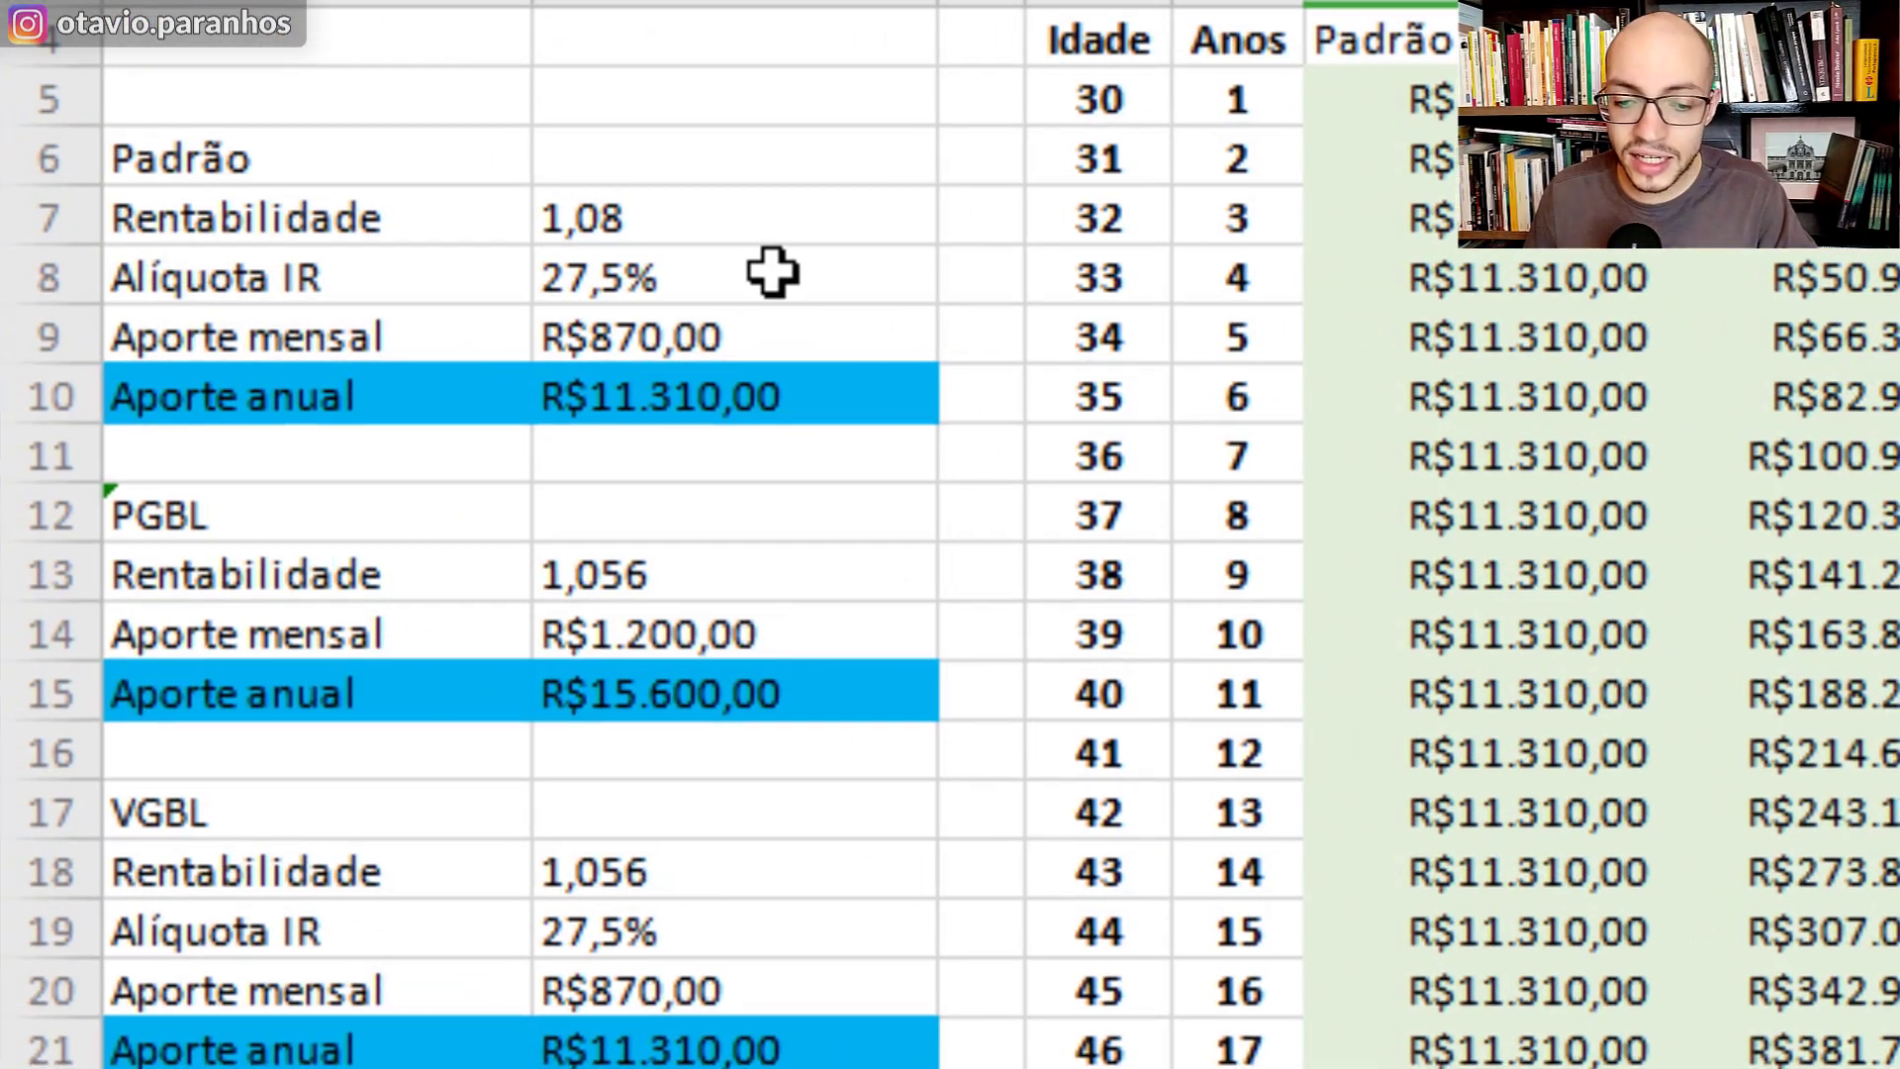
{"action": "left_click", "coordinate": [772, 272]}
{"action": "left_click", "coordinate": [784, 236]}
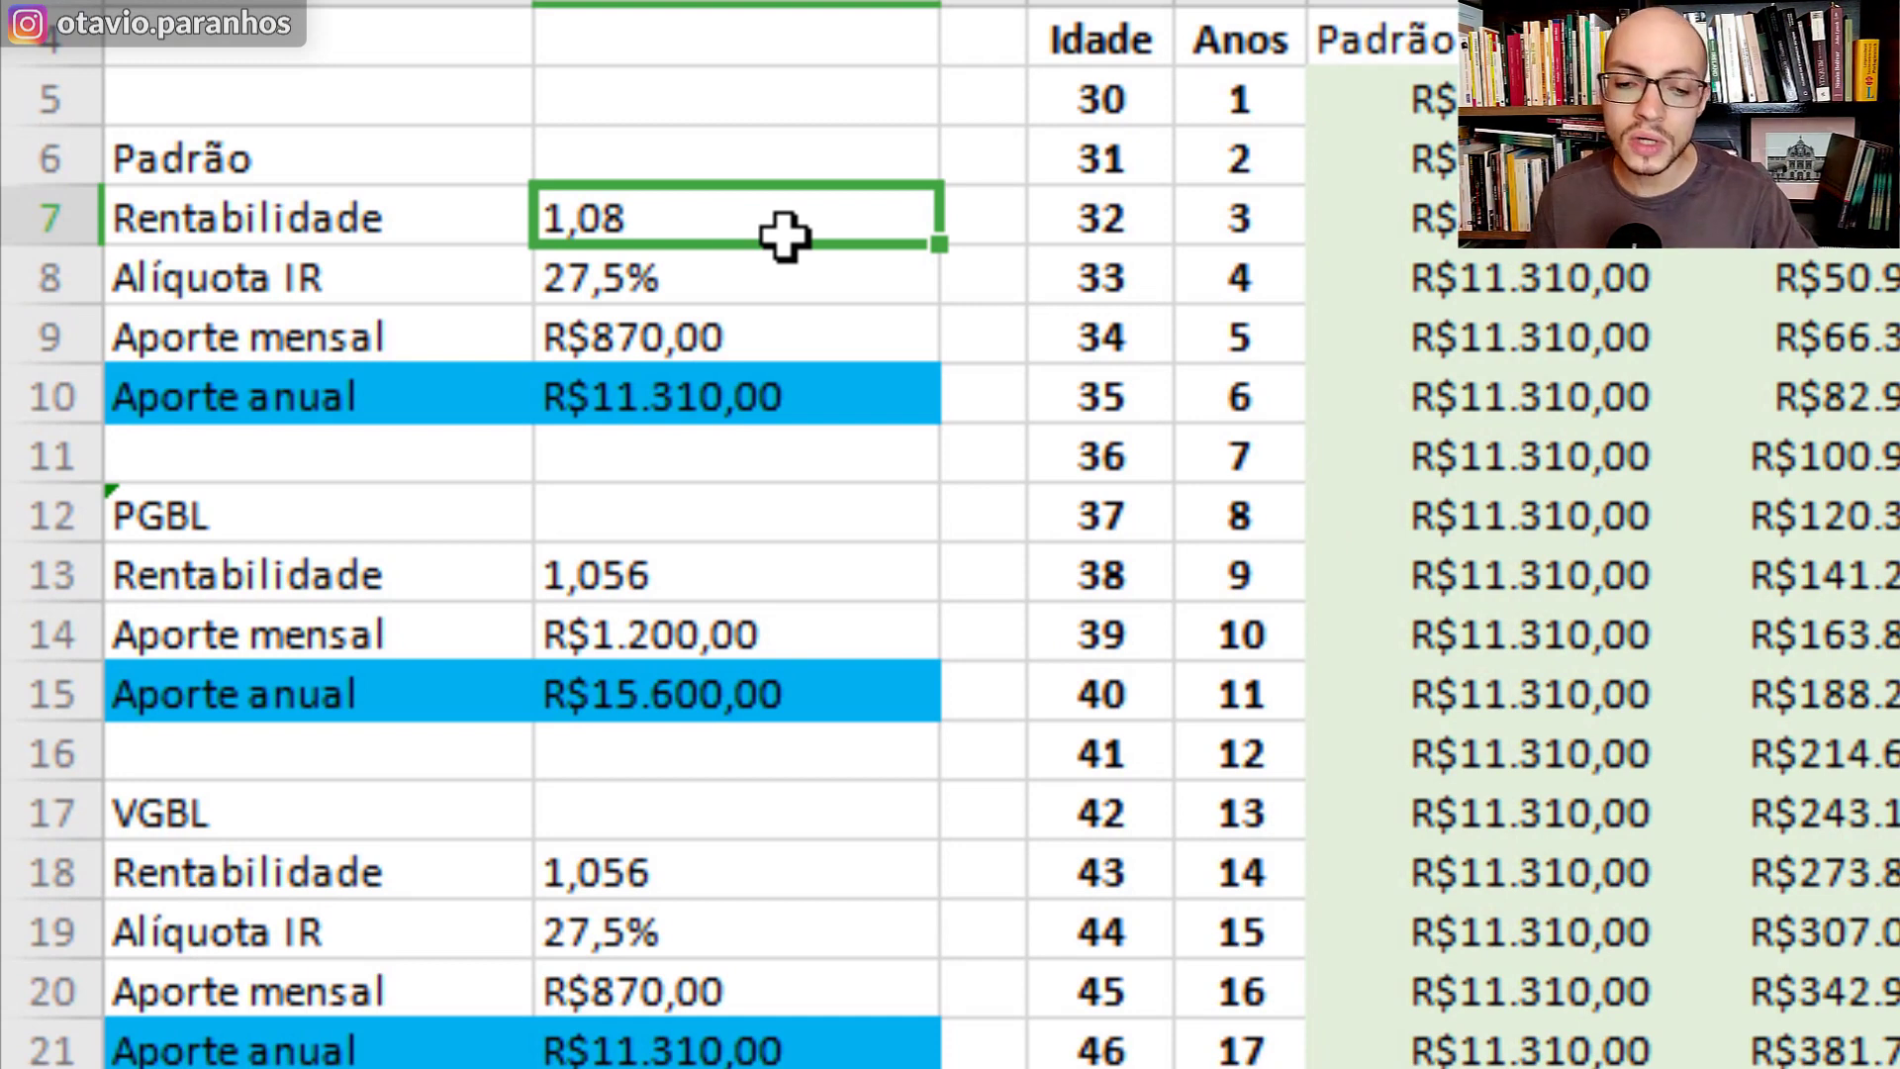
{"action": "double_click", "coordinate": [796, 228]}
{"action": "key", "text": "BackSpace"}
{"action": "key", "text": "BackSpace"}
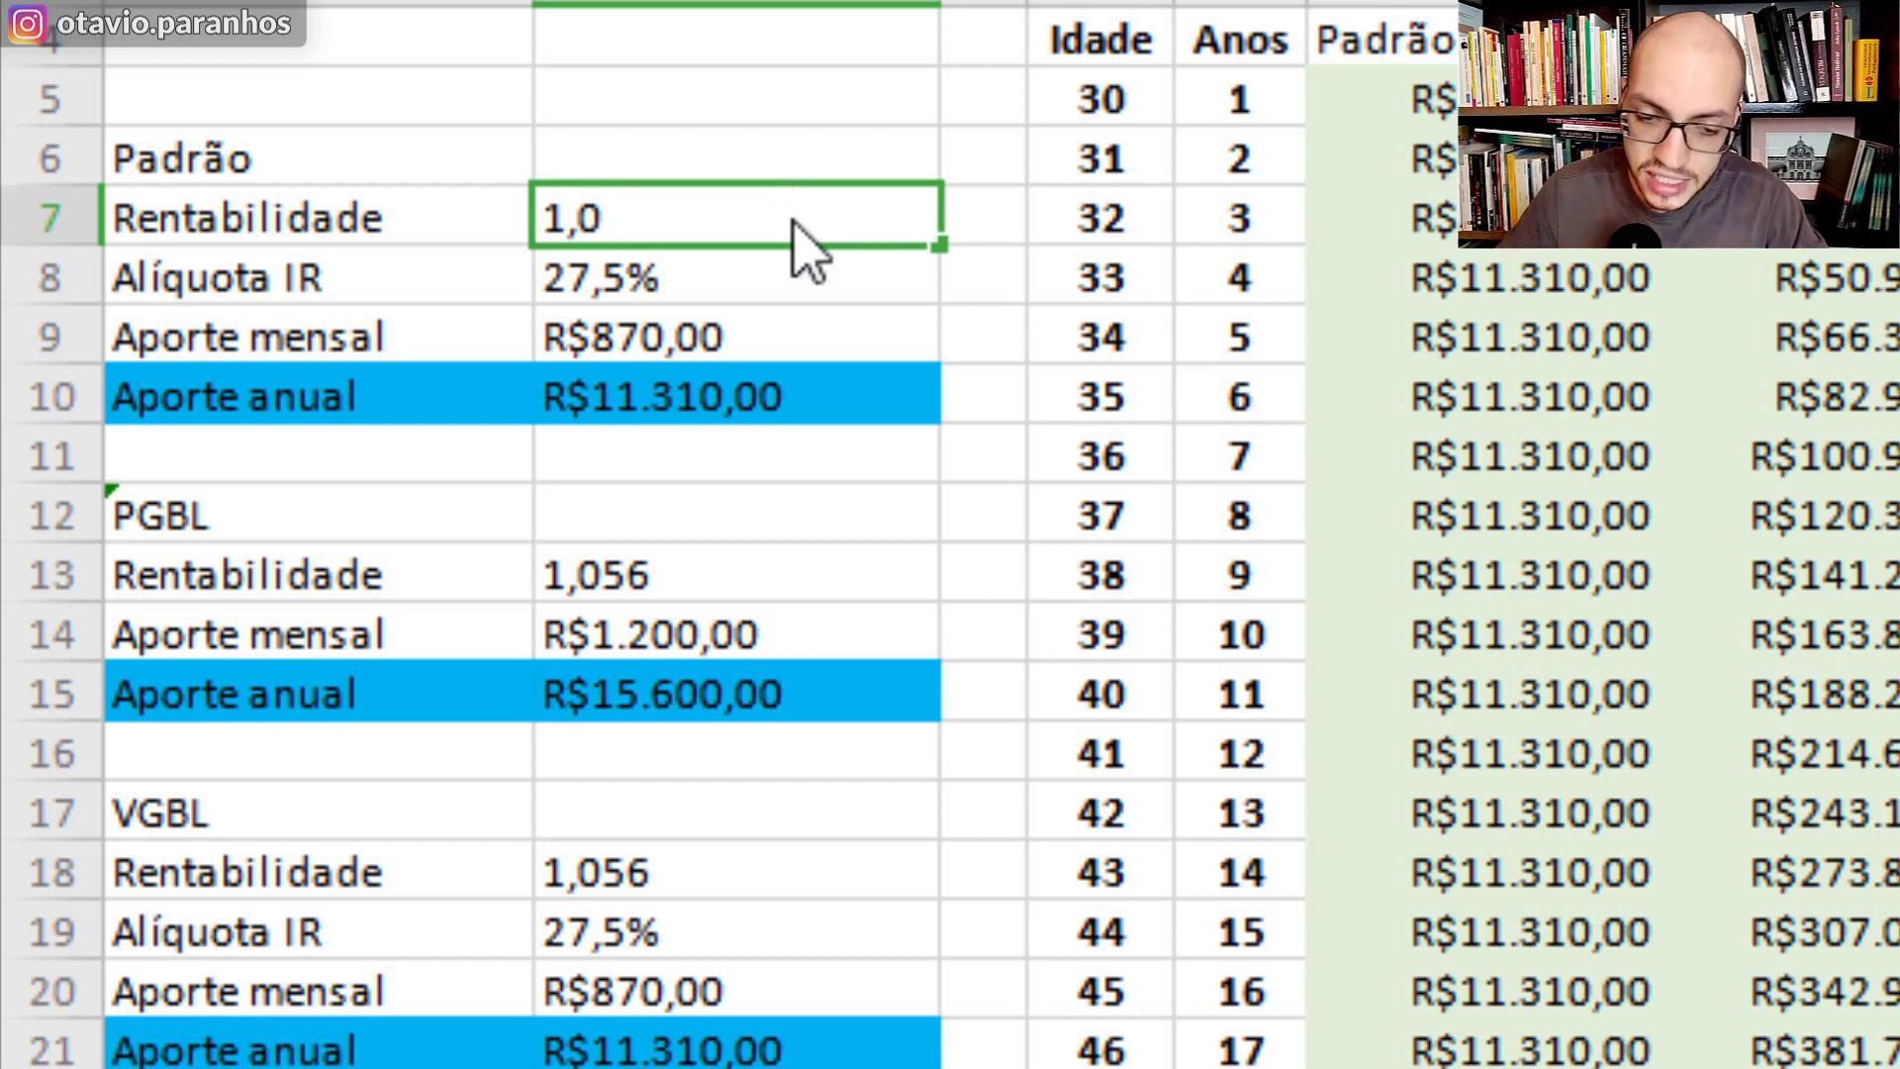
{"action": "type", "text": "10"}
{"action": "key", "text": "Return"}
Step: Check the Padrão growth table's final years and its Tributação 15% result
{"action": "left_click", "coordinate": [1824, 628]}
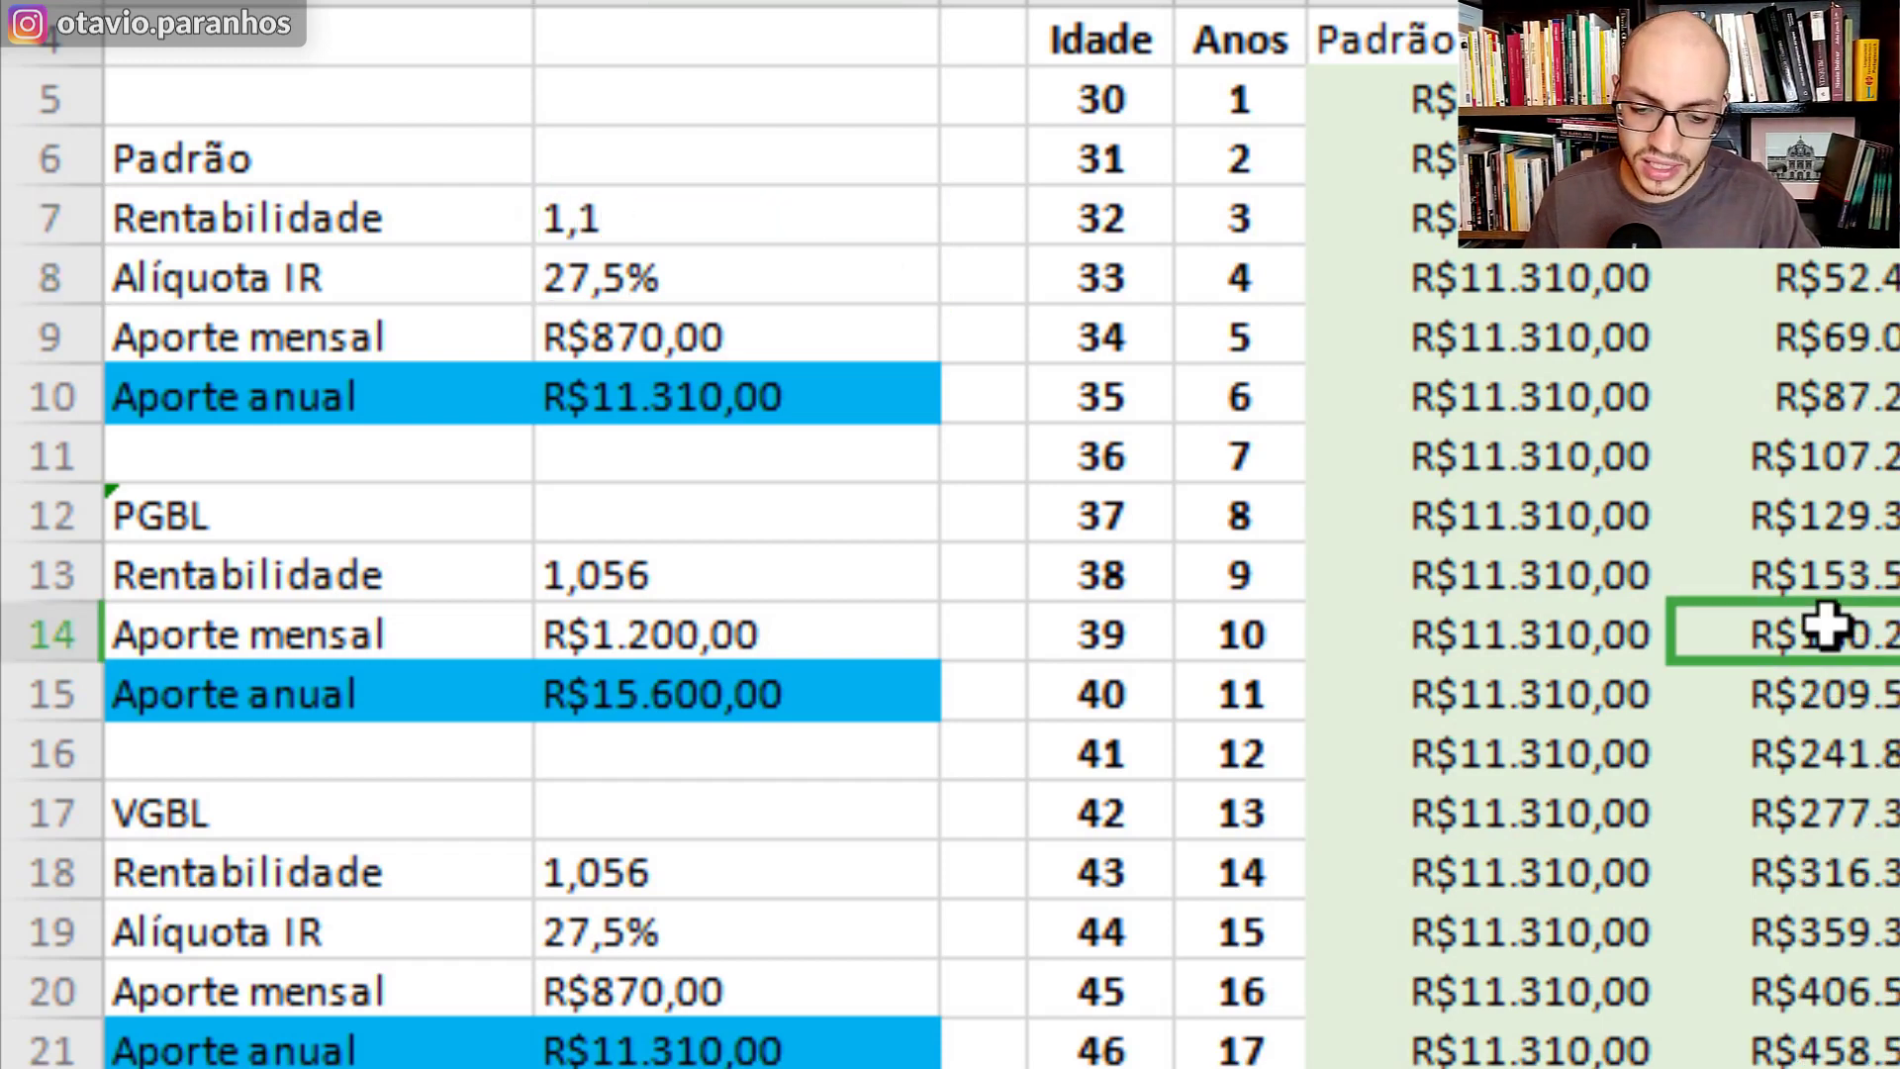
{"action": "scroll", "coordinate": [1824, 628], "scroll_direction": "down", "scroll_amount": 17}
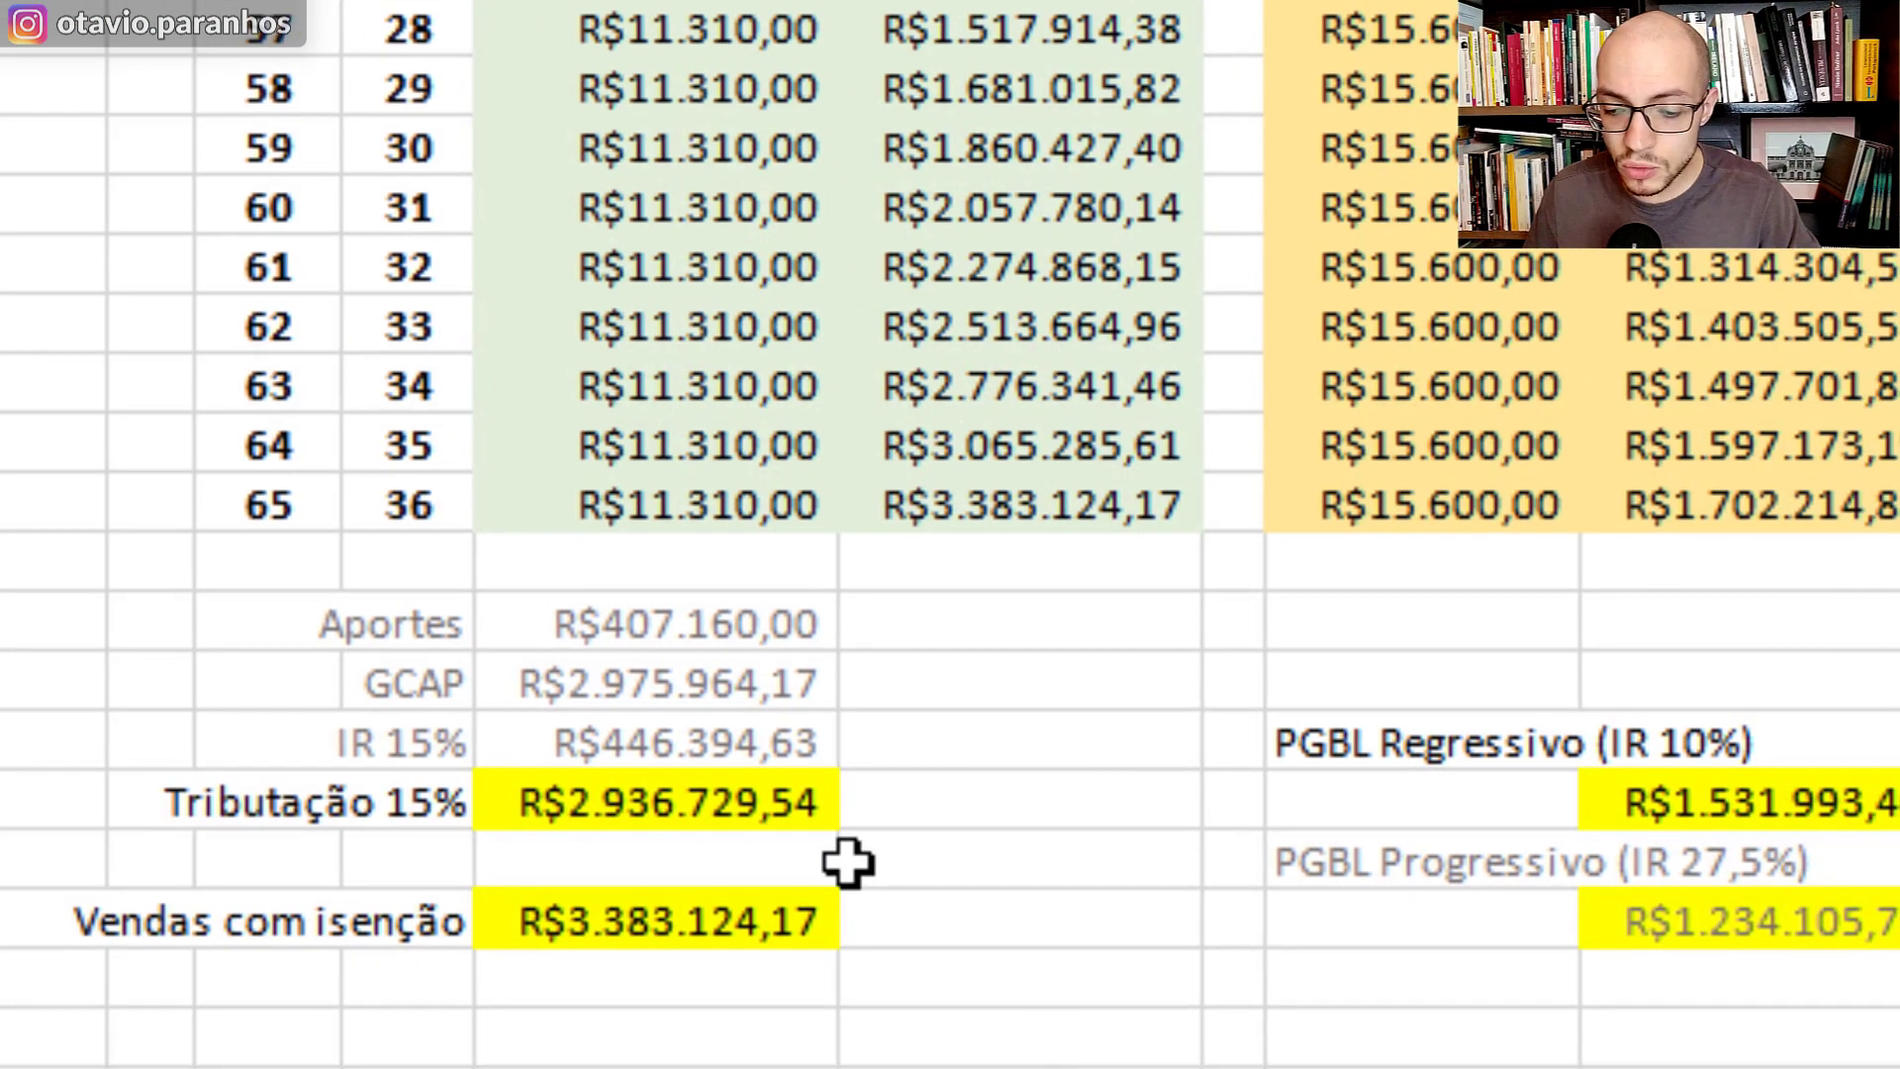
{"action": "left_click", "coordinate": [852, 842]}
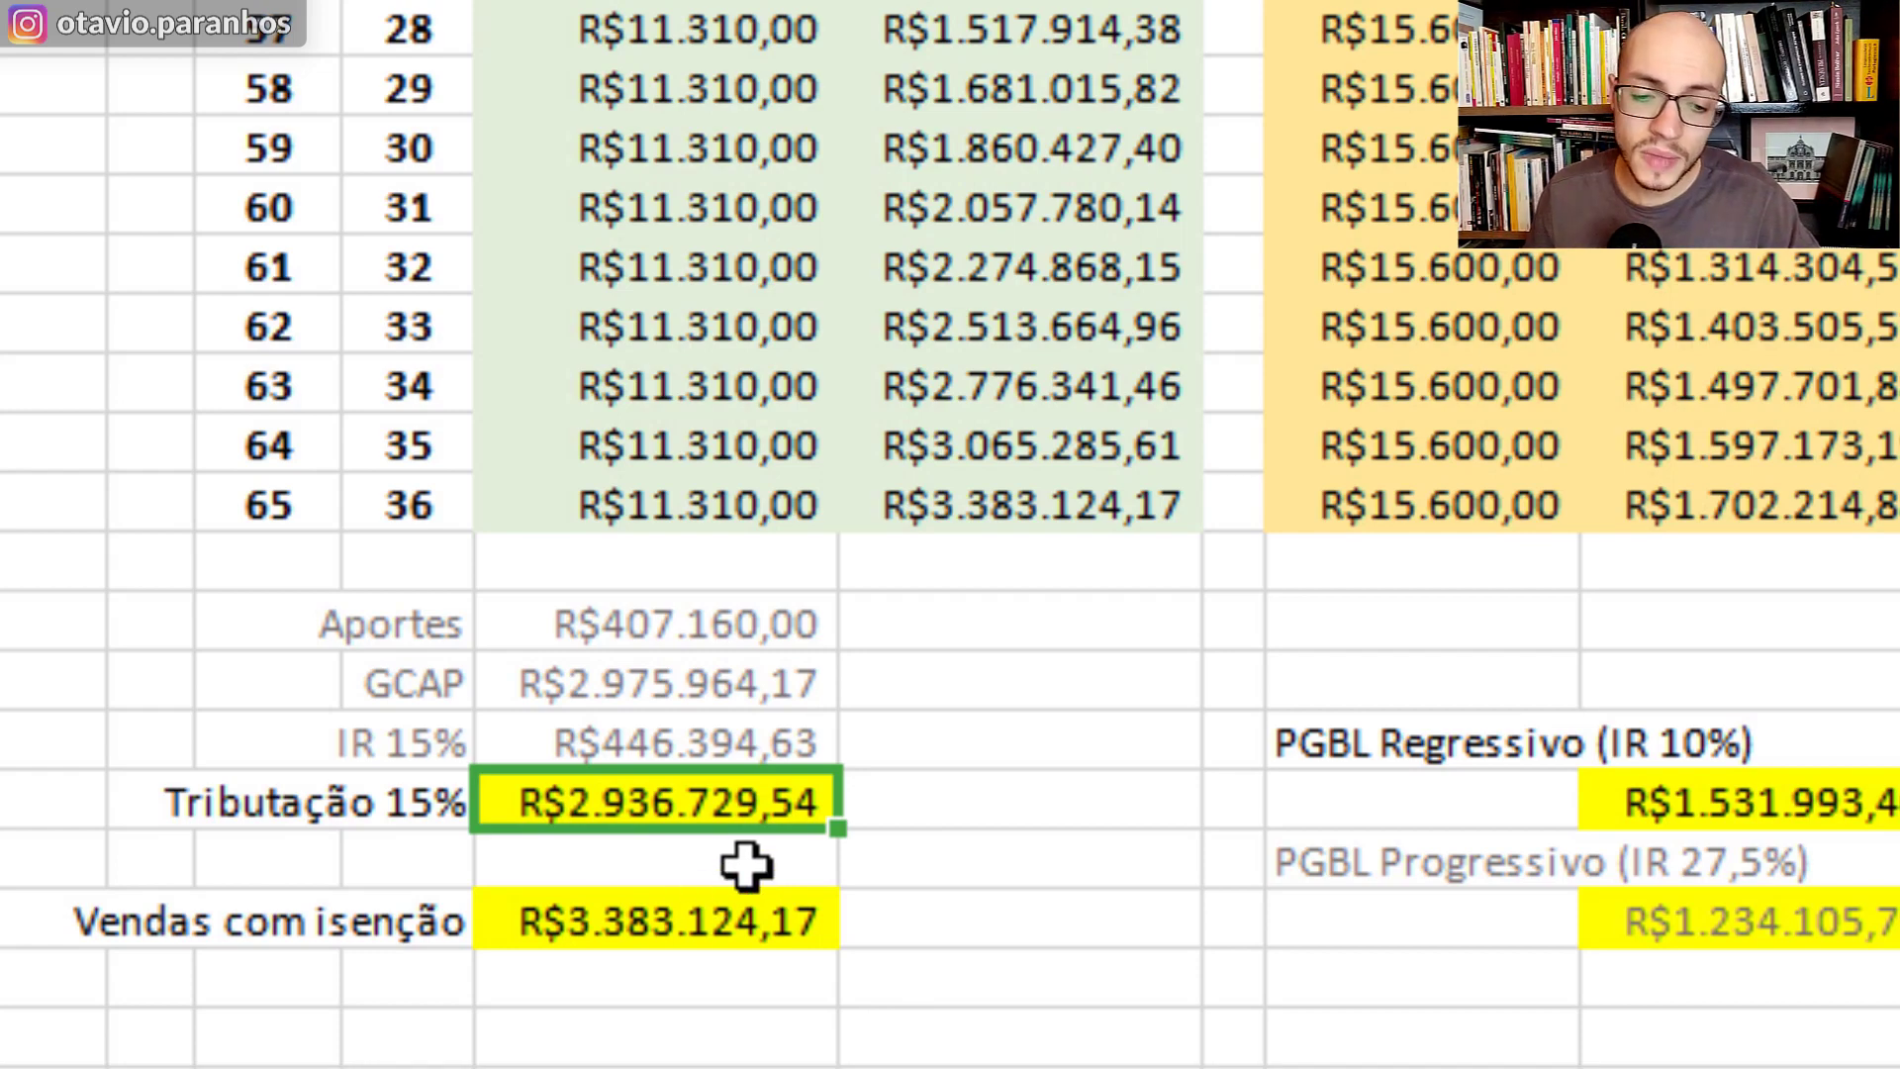
Step: Switch to the sponsorship comparison sheet and review Aporte mensal and Rentabilidade for Declaração Simplificada and Rentabilidade for Patrocínio / PGBL
{"action": "scroll", "coordinate": [297, 876], "scroll_direction": "up", "scroll_amount": 6}
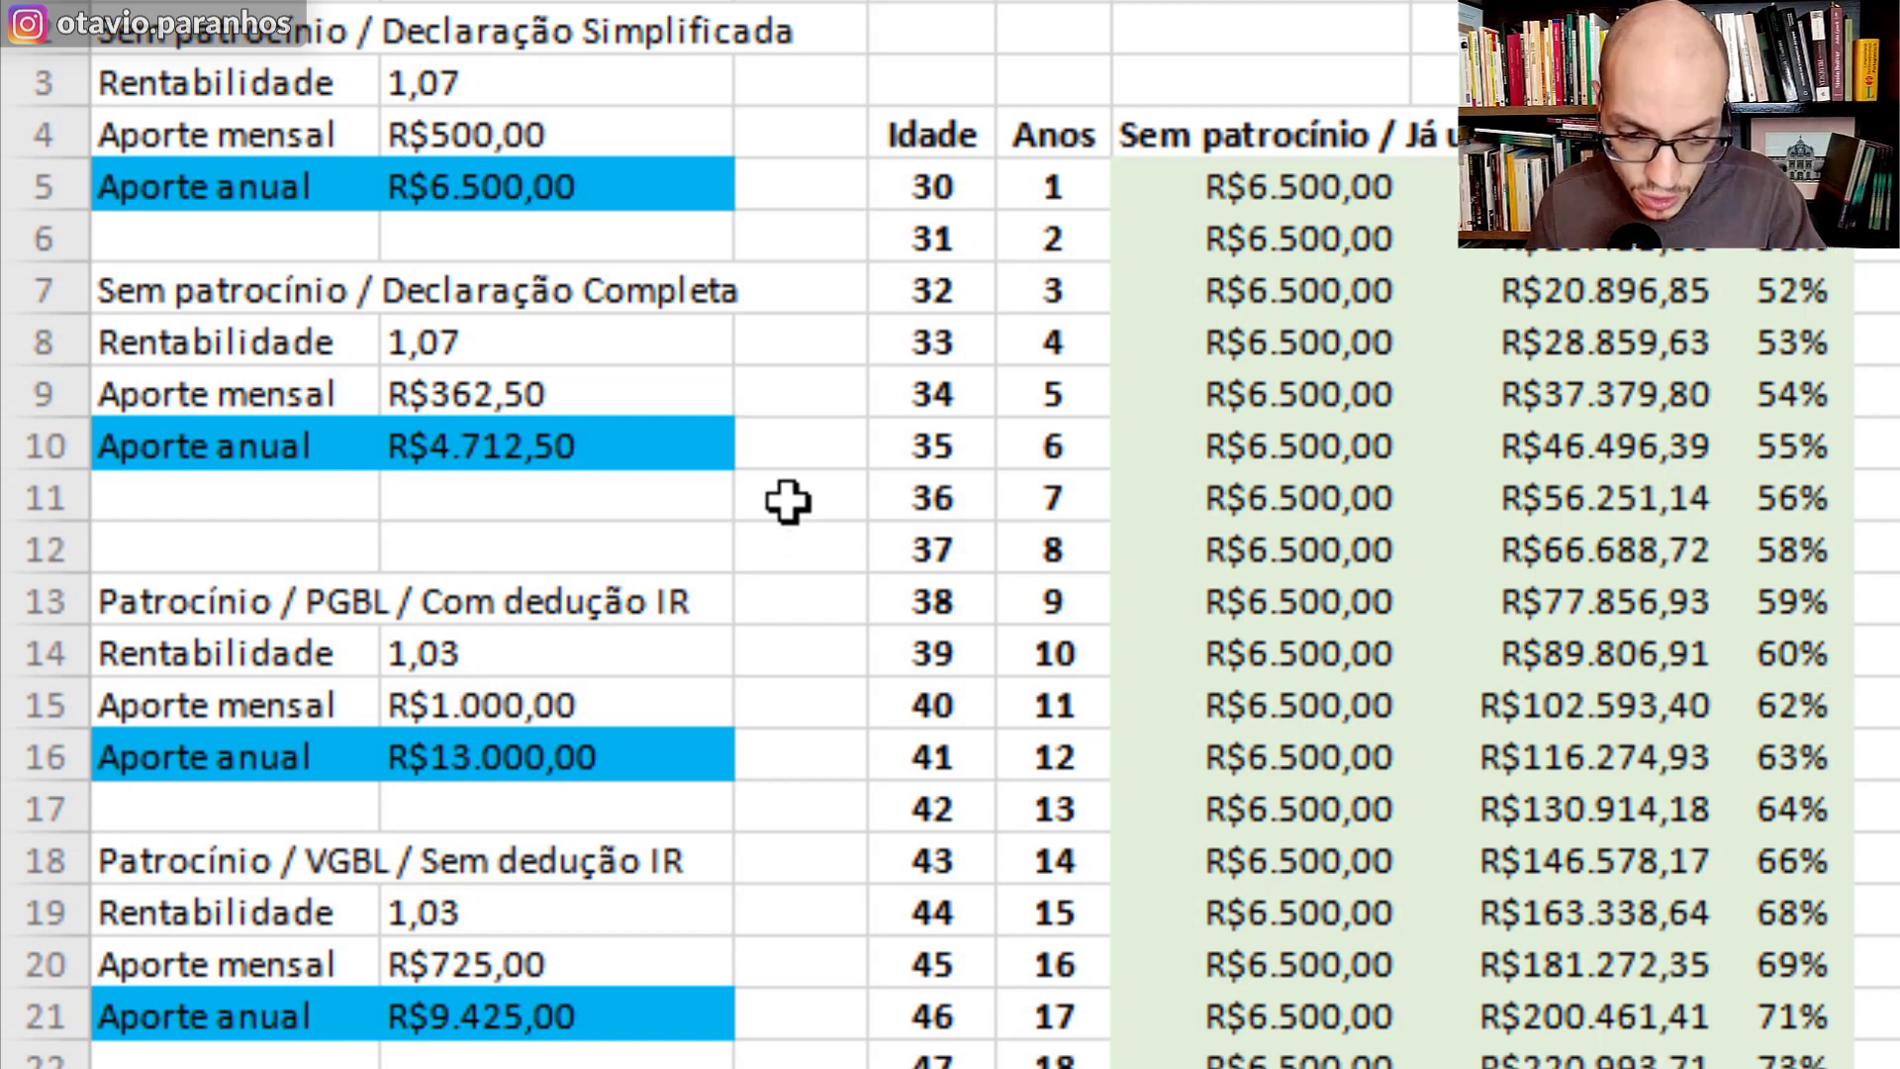
{"action": "left_click", "coordinate": [562, 139]}
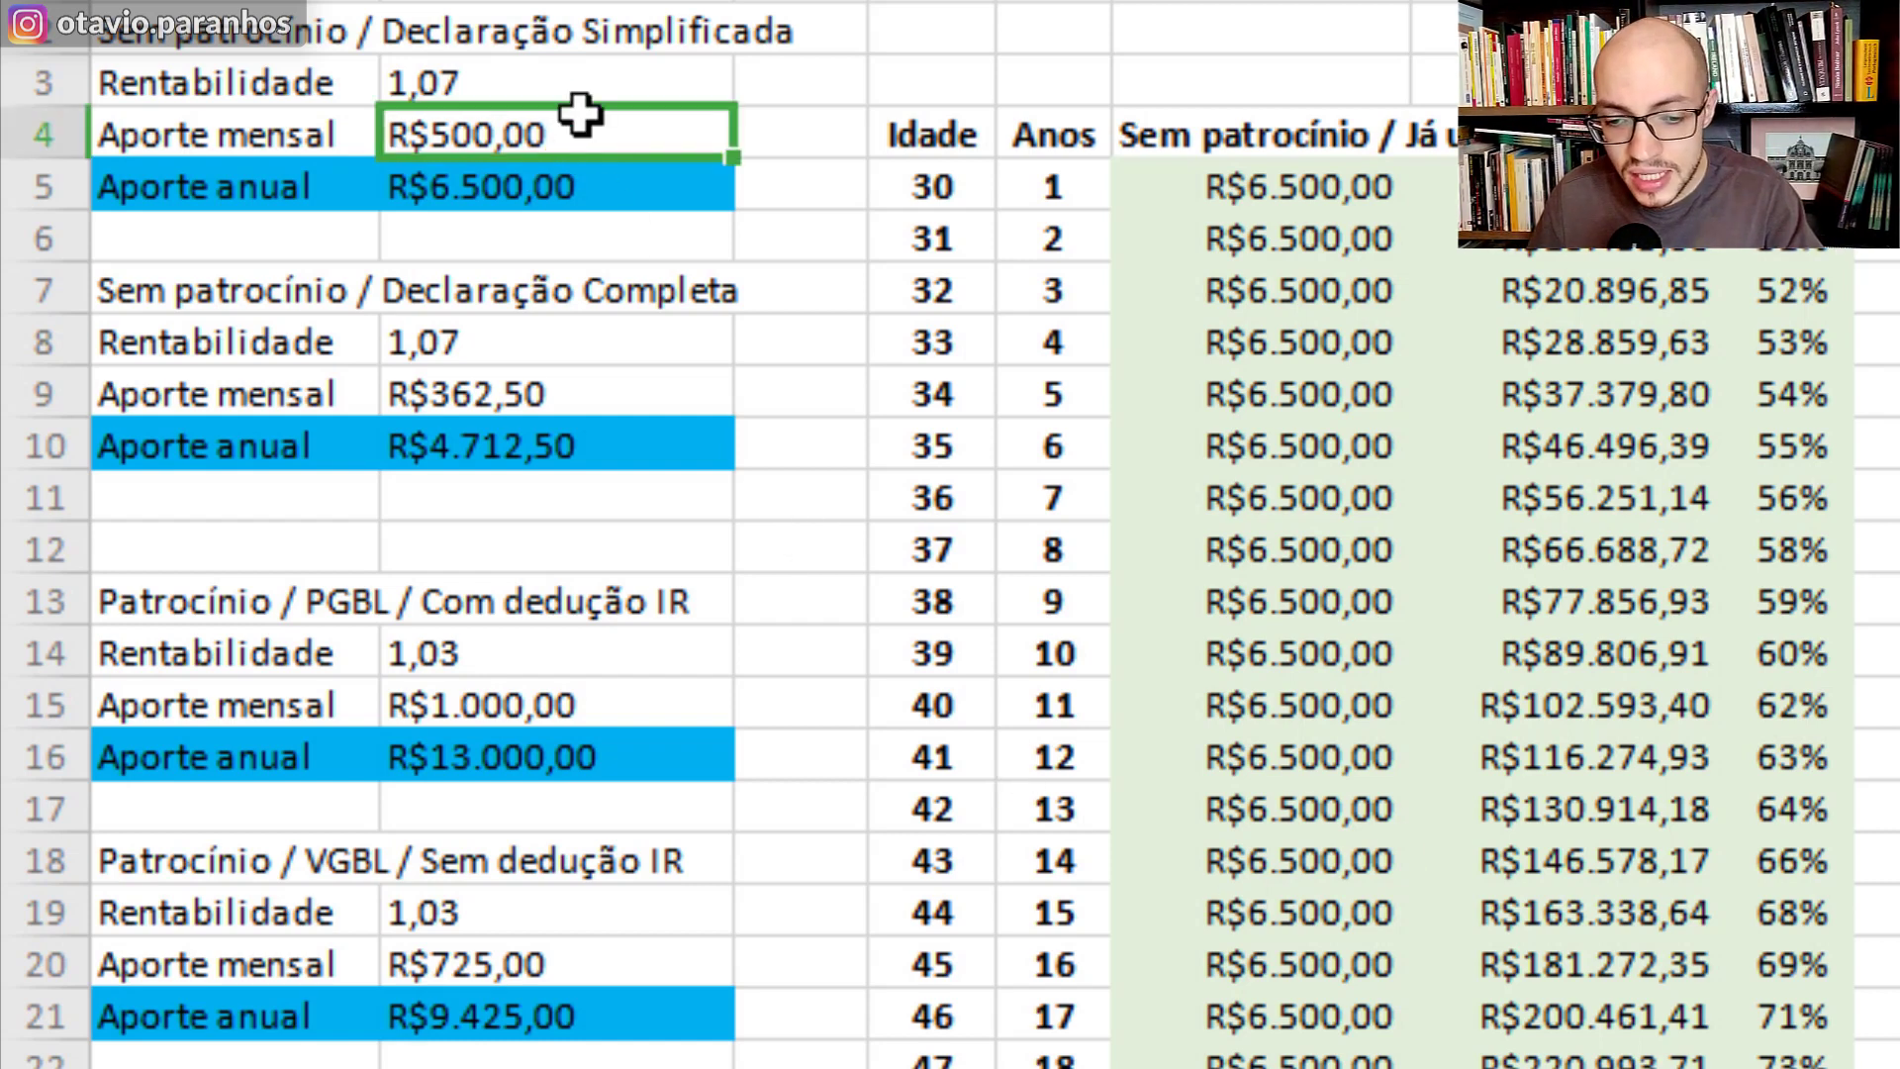
{"action": "left_click", "coordinate": [589, 79]}
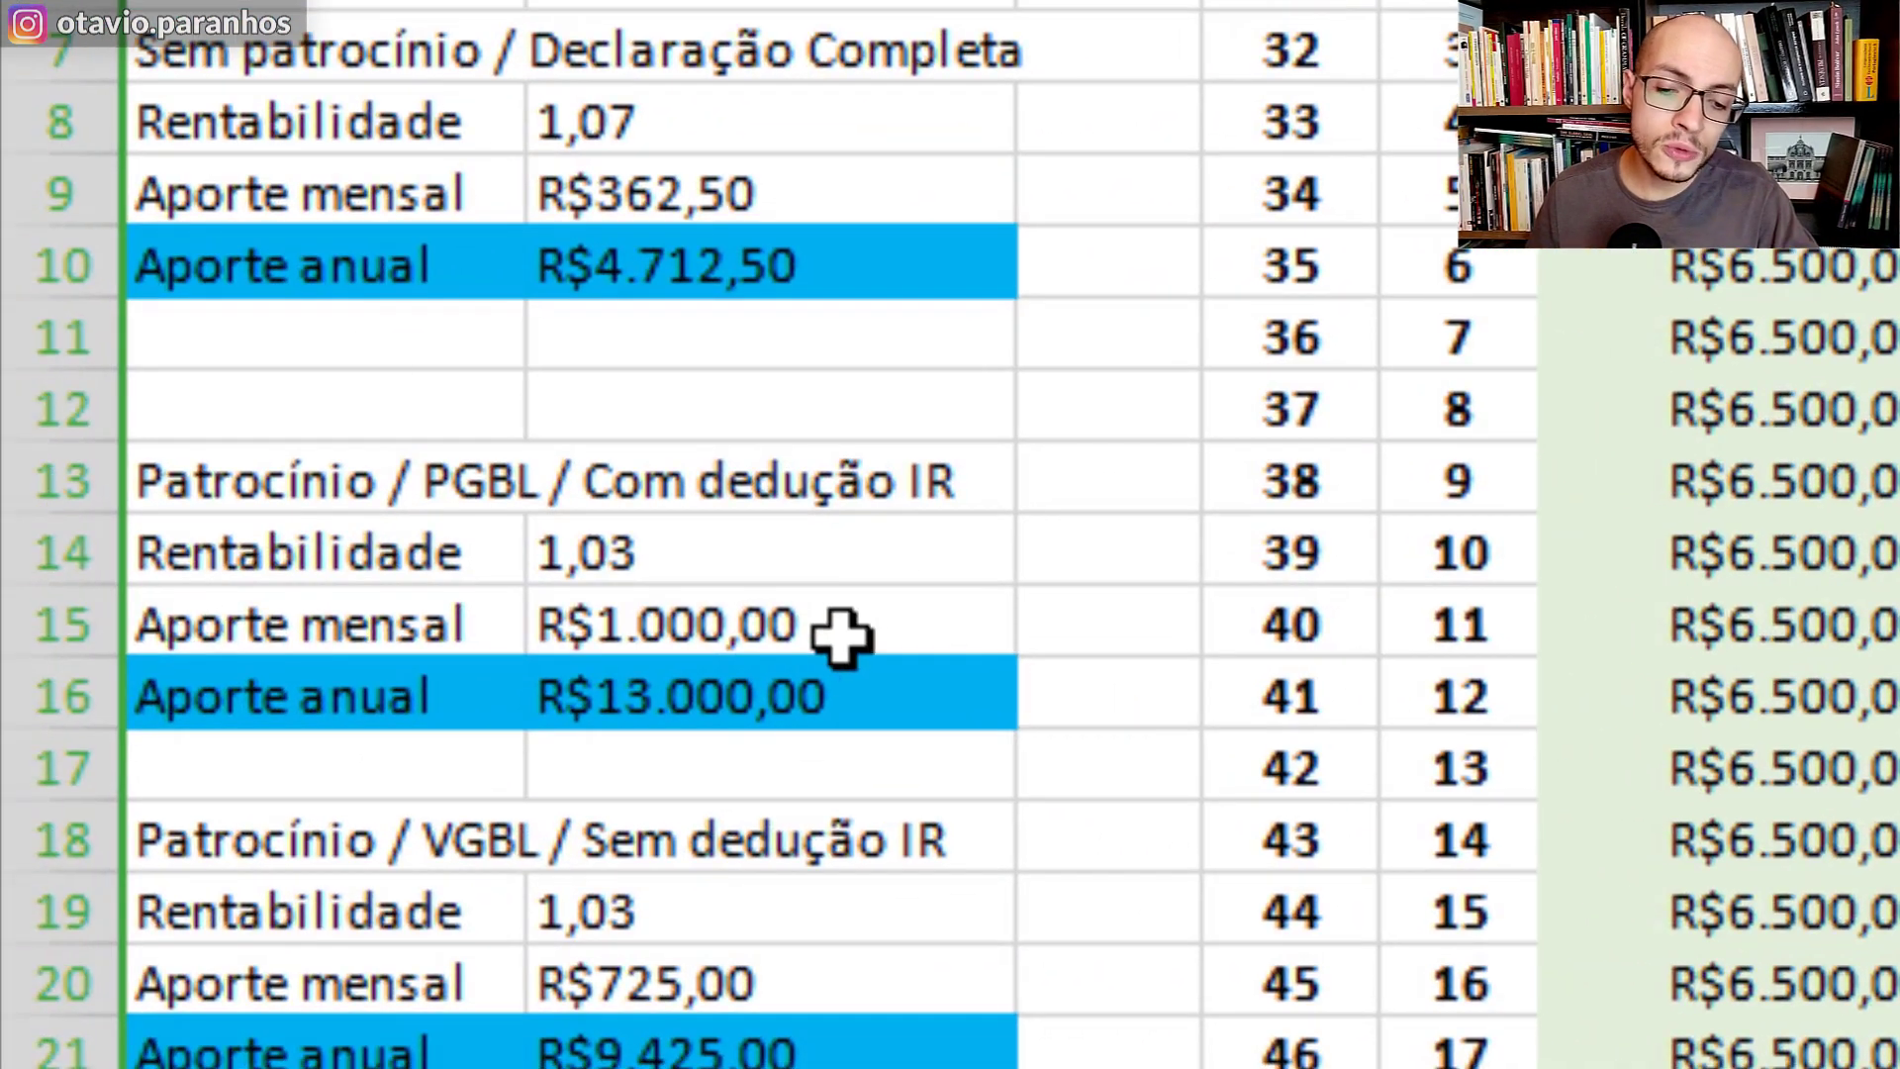
{"action": "left_click", "coordinate": [878, 564]}
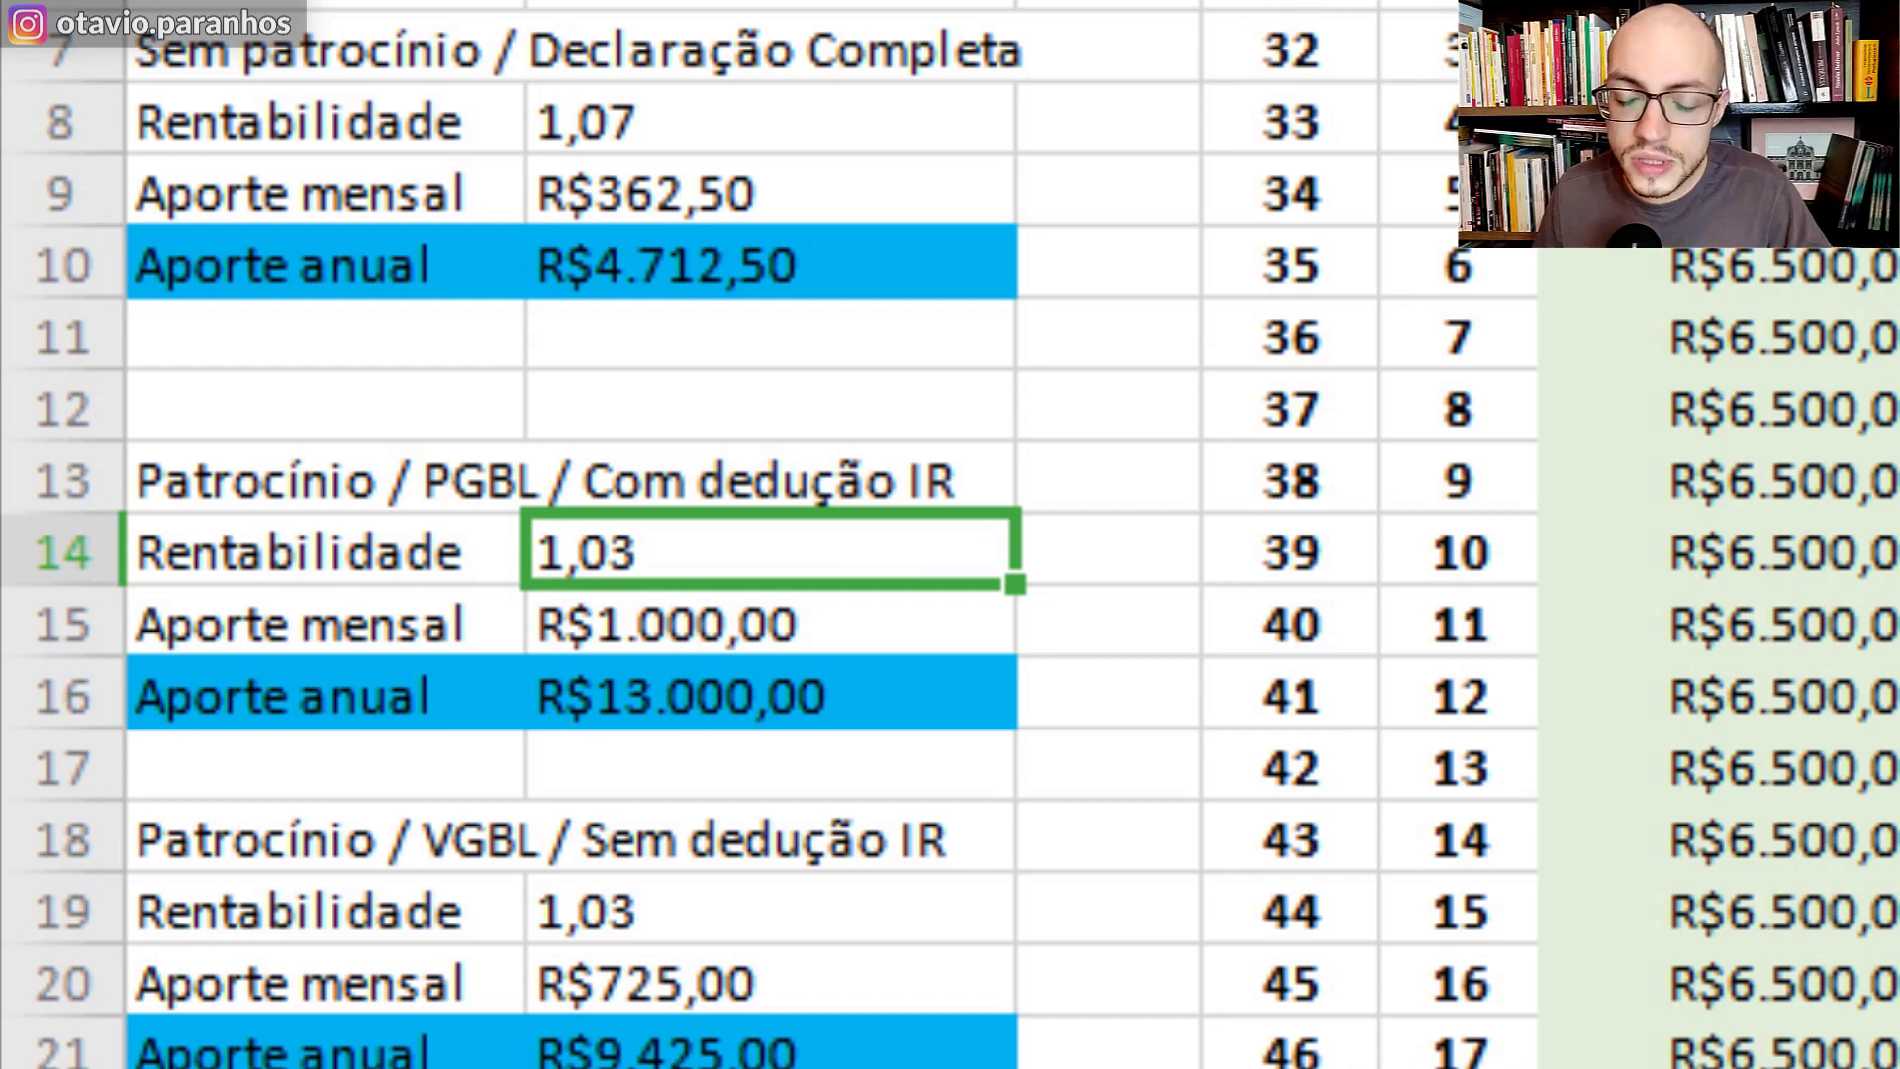
Step: Examine the two Sem patrocínio growth tables, with and without the benefício fiscal already in use
{"action": "left_click", "coordinate": [1633, 535]}
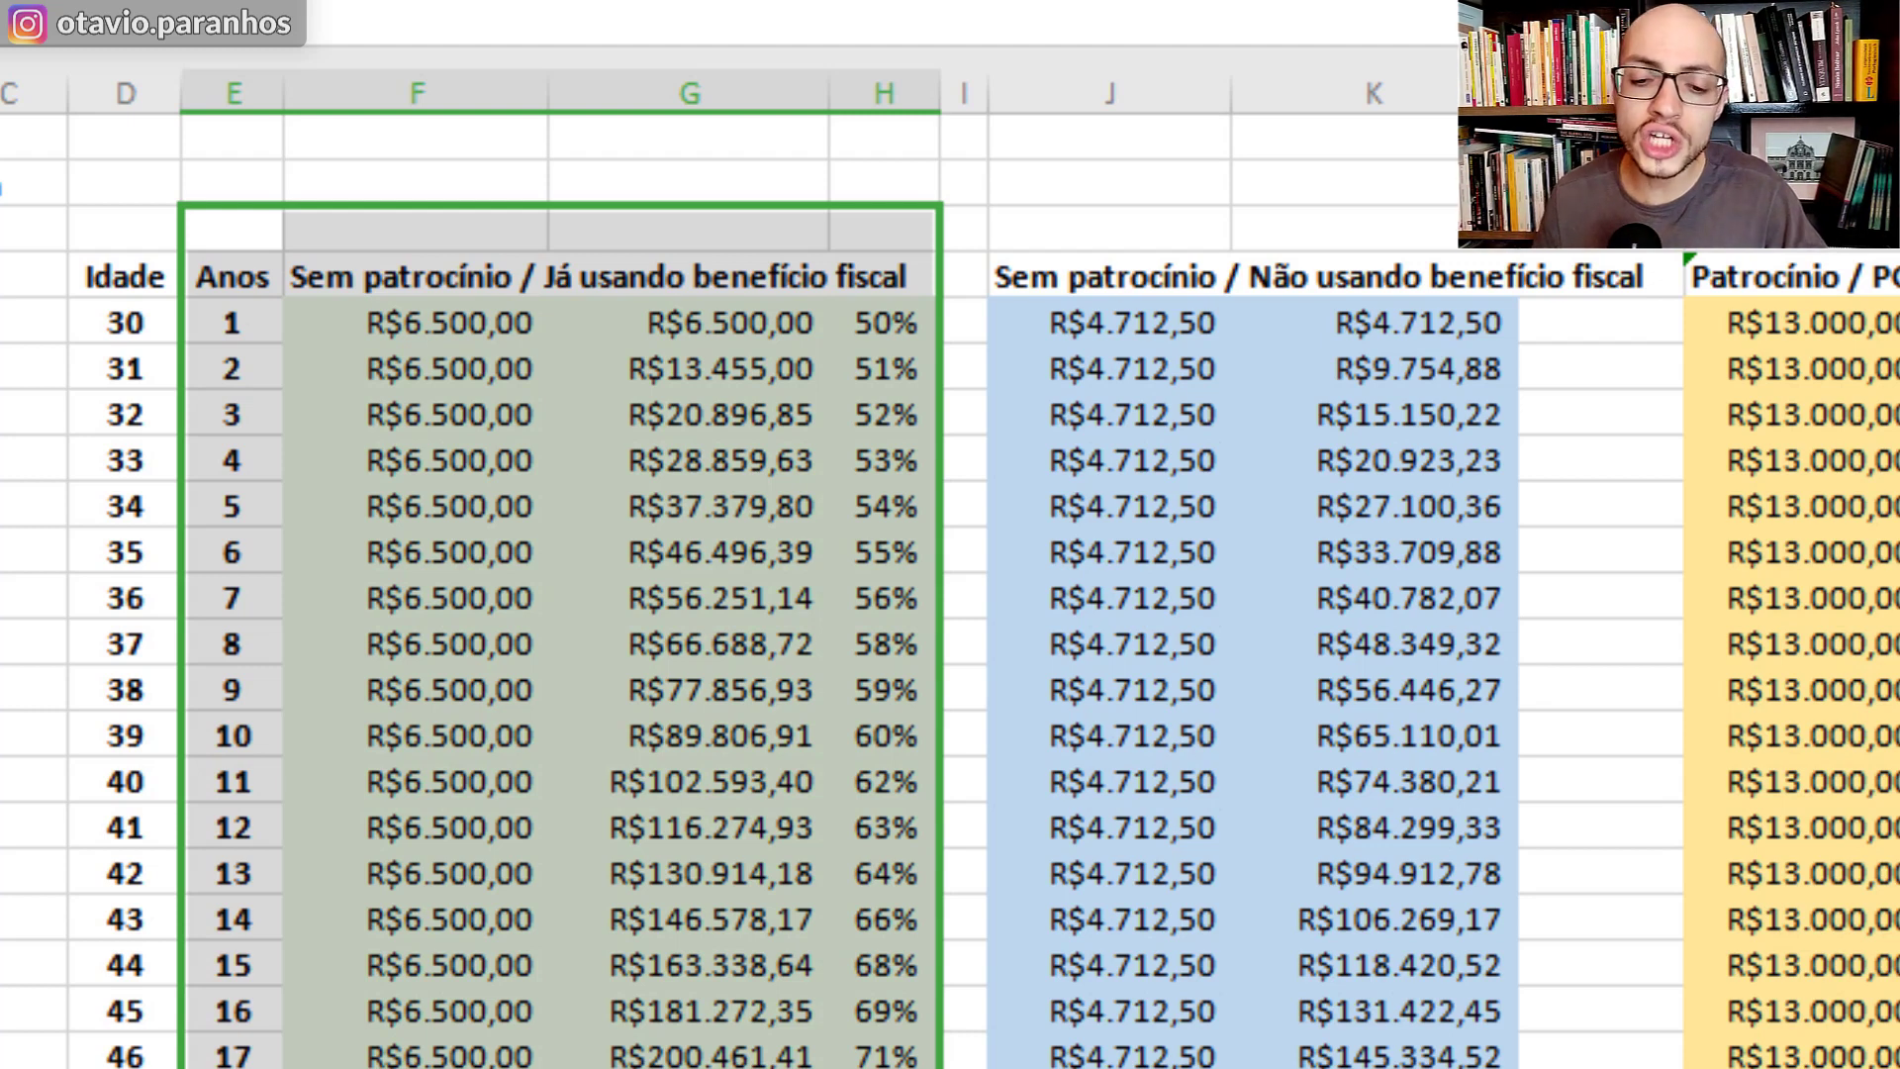
{"action": "left_click", "coordinate": [1138, 447]}
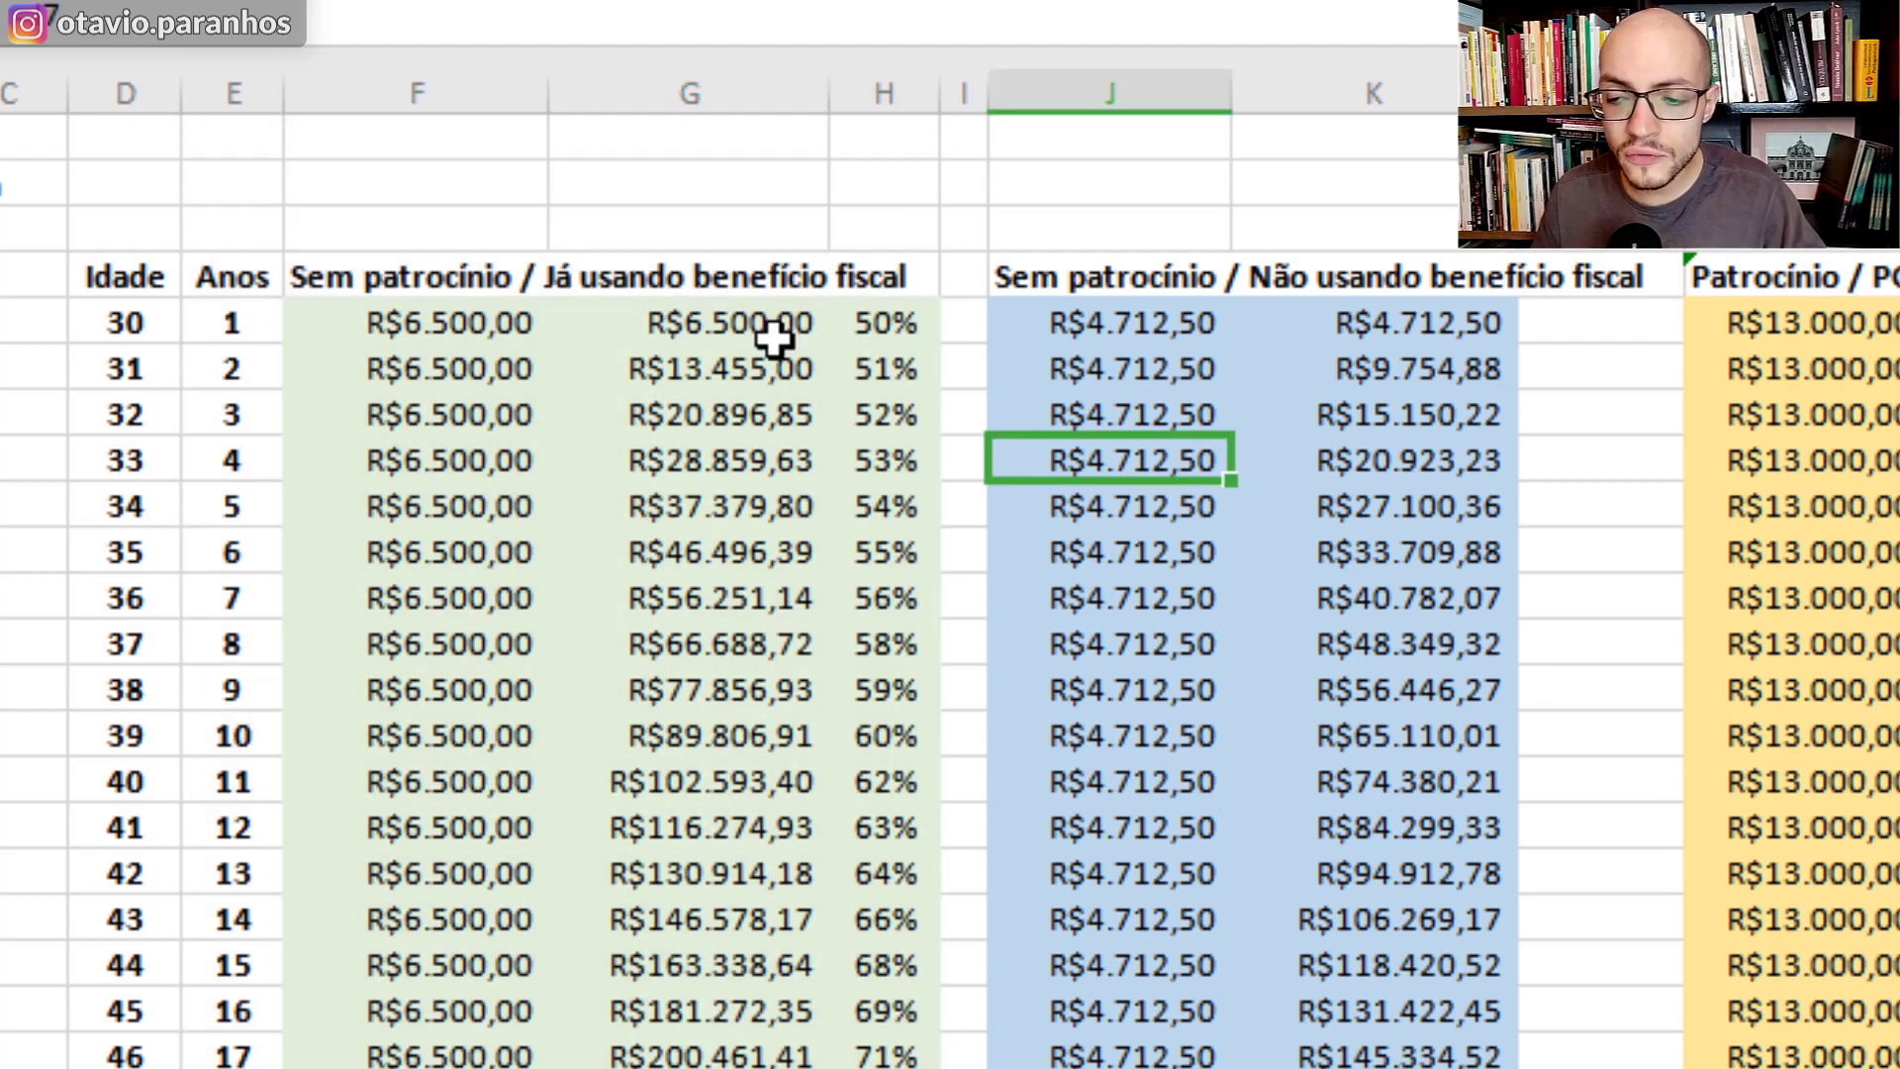
{"action": "left_click_drag", "start_coordinate": [1124, 265], "coordinate": [1604, 1064]}
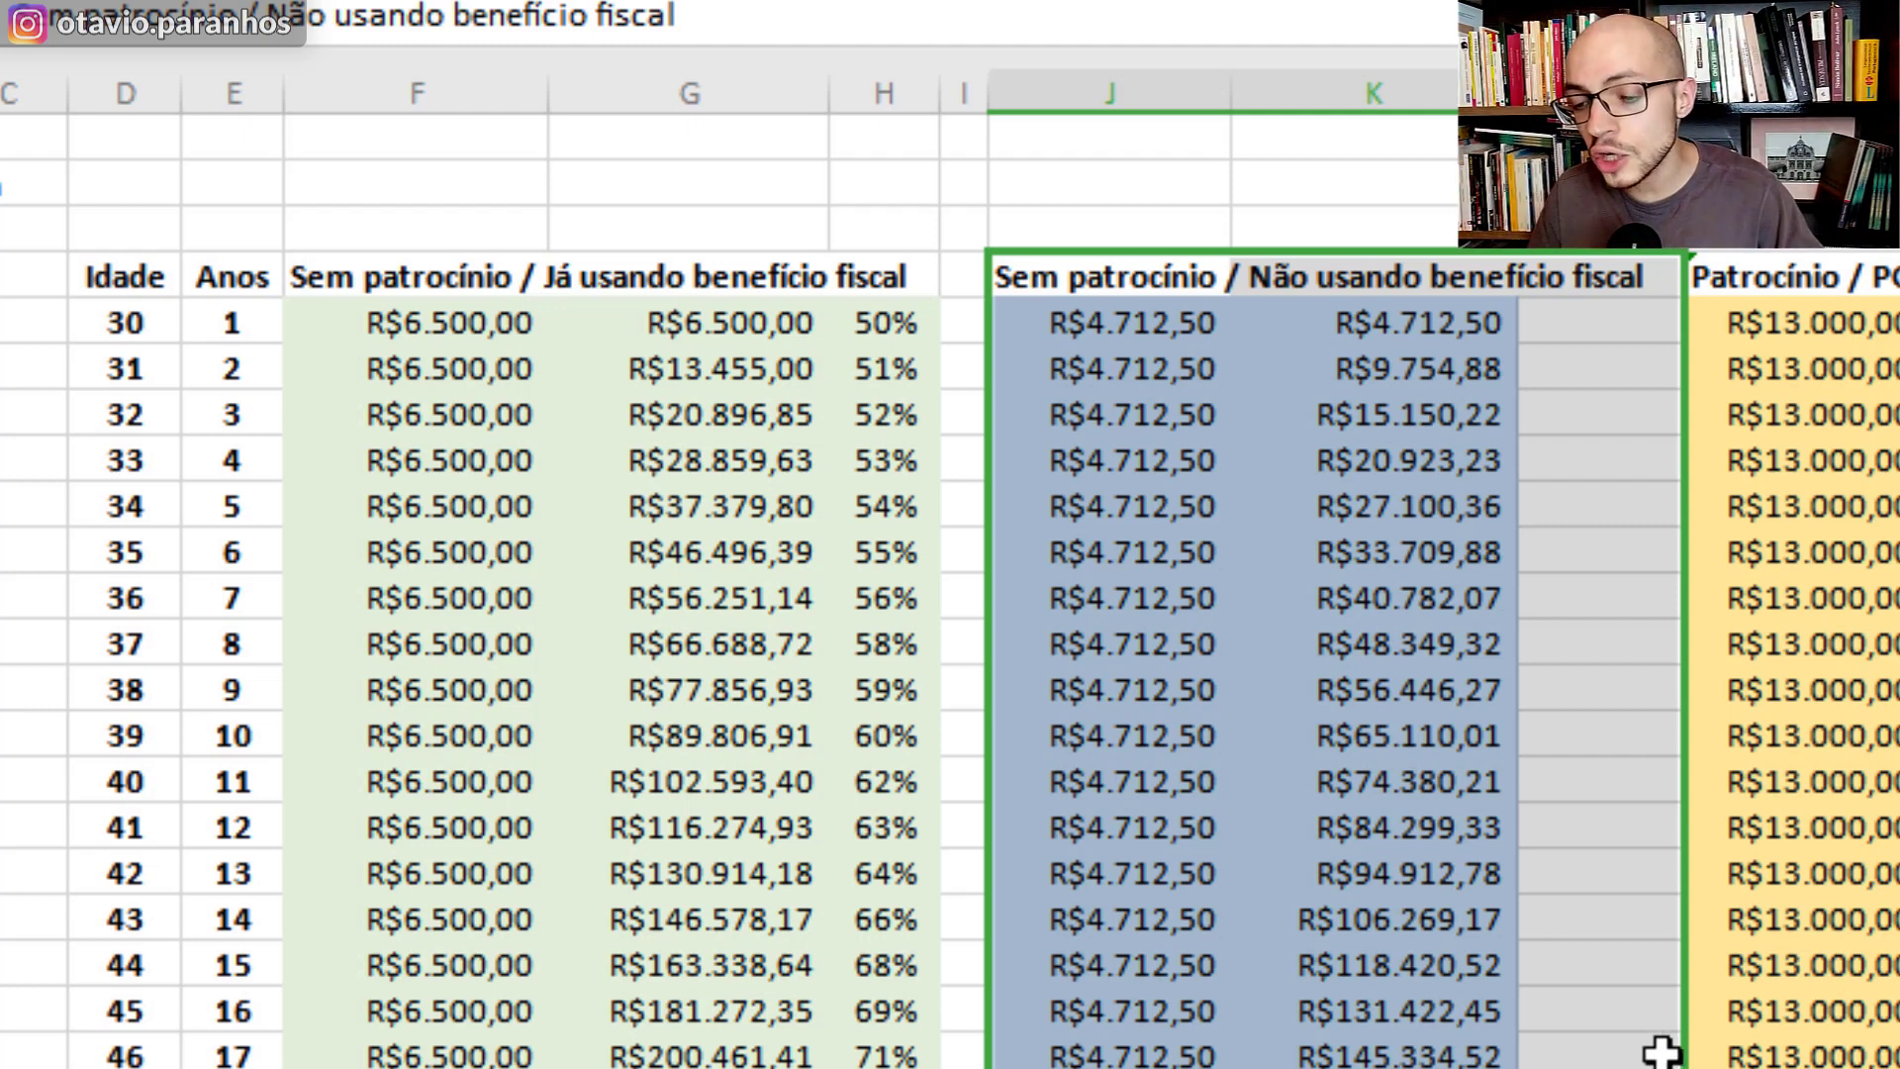
Step: Examine the Patrocínio / PGBL and Patrocínio / VGBL growth tables alongside the Sem patrocínio contributions
{"action": "left_click_drag", "start_coordinate": [1694, 1052], "coordinate": [1762, 282]}
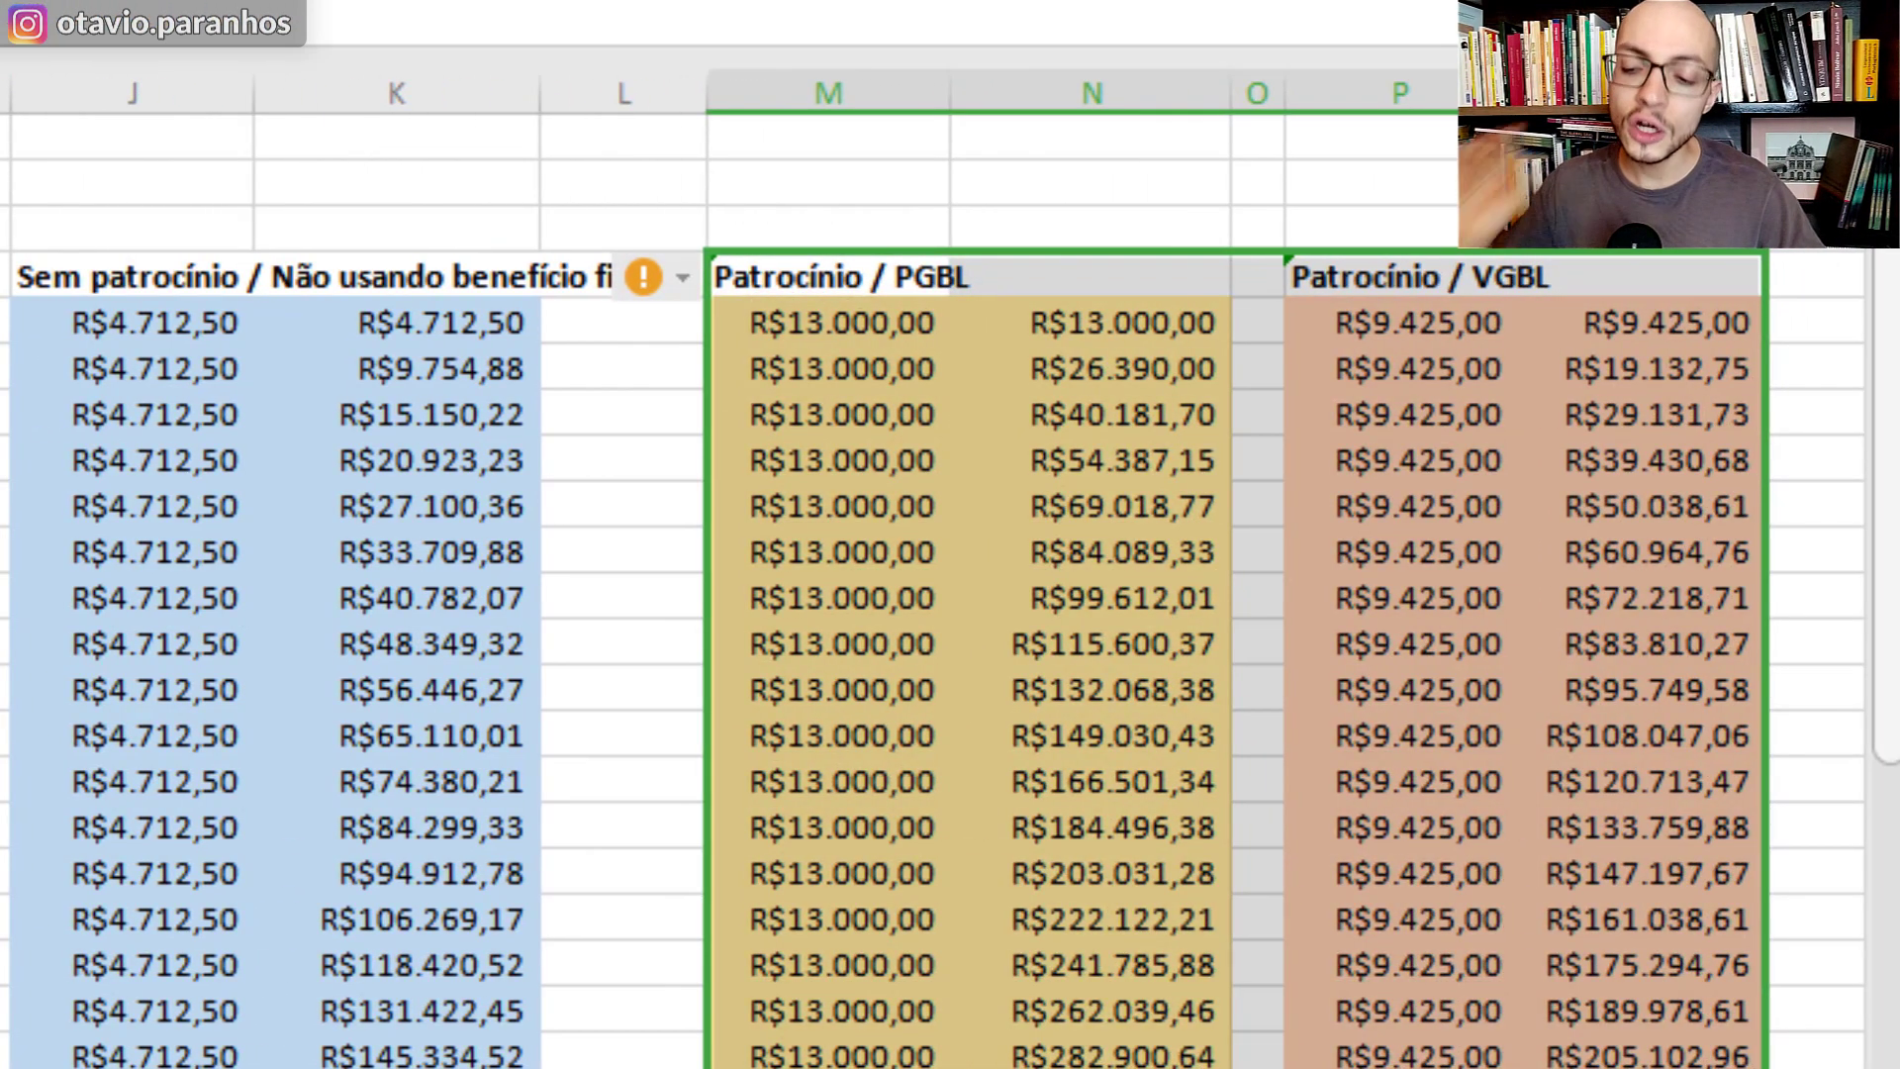
{"action": "left_click", "coordinate": [1392, 881]}
{"action": "left_click_drag", "start_coordinate": [128, 227], "coordinate": [234, 976]}
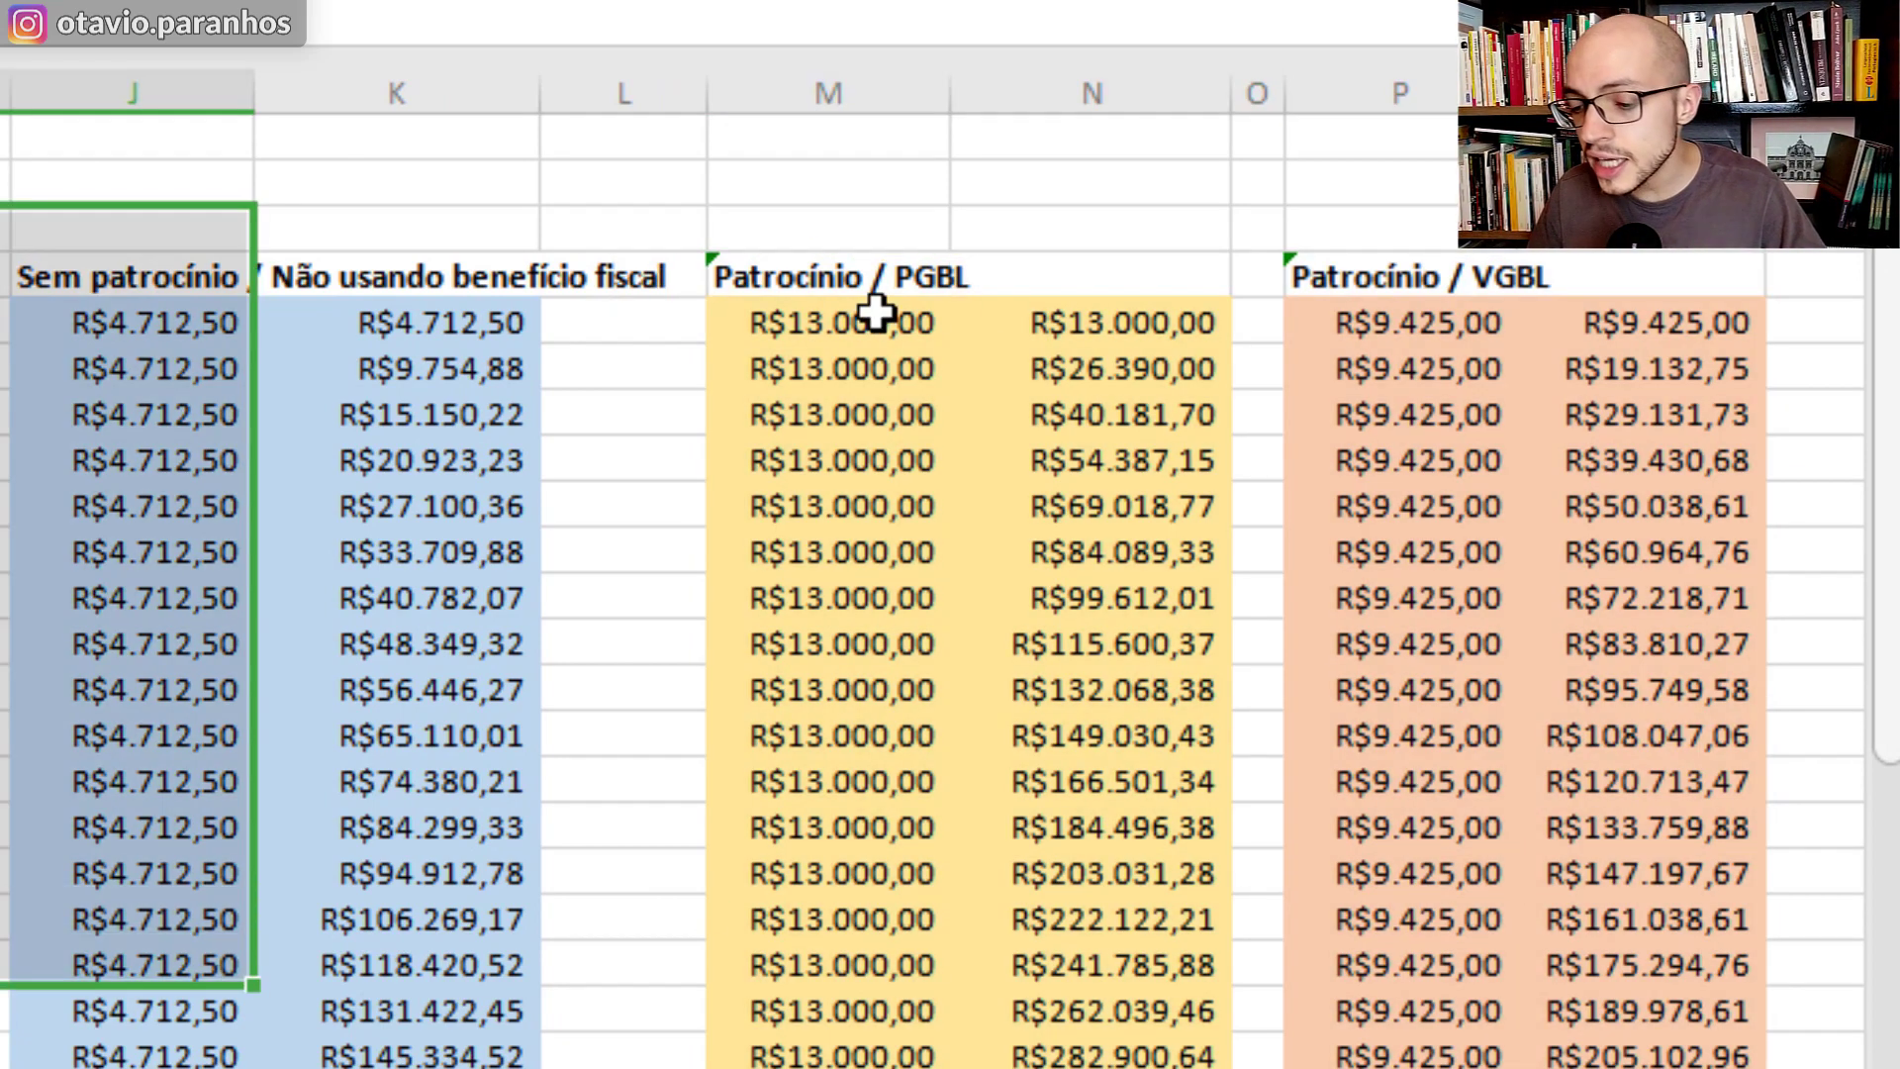
{"action": "left_click_drag", "start_coordinate": [870, 297], "coordinate": [1861, 1060]}
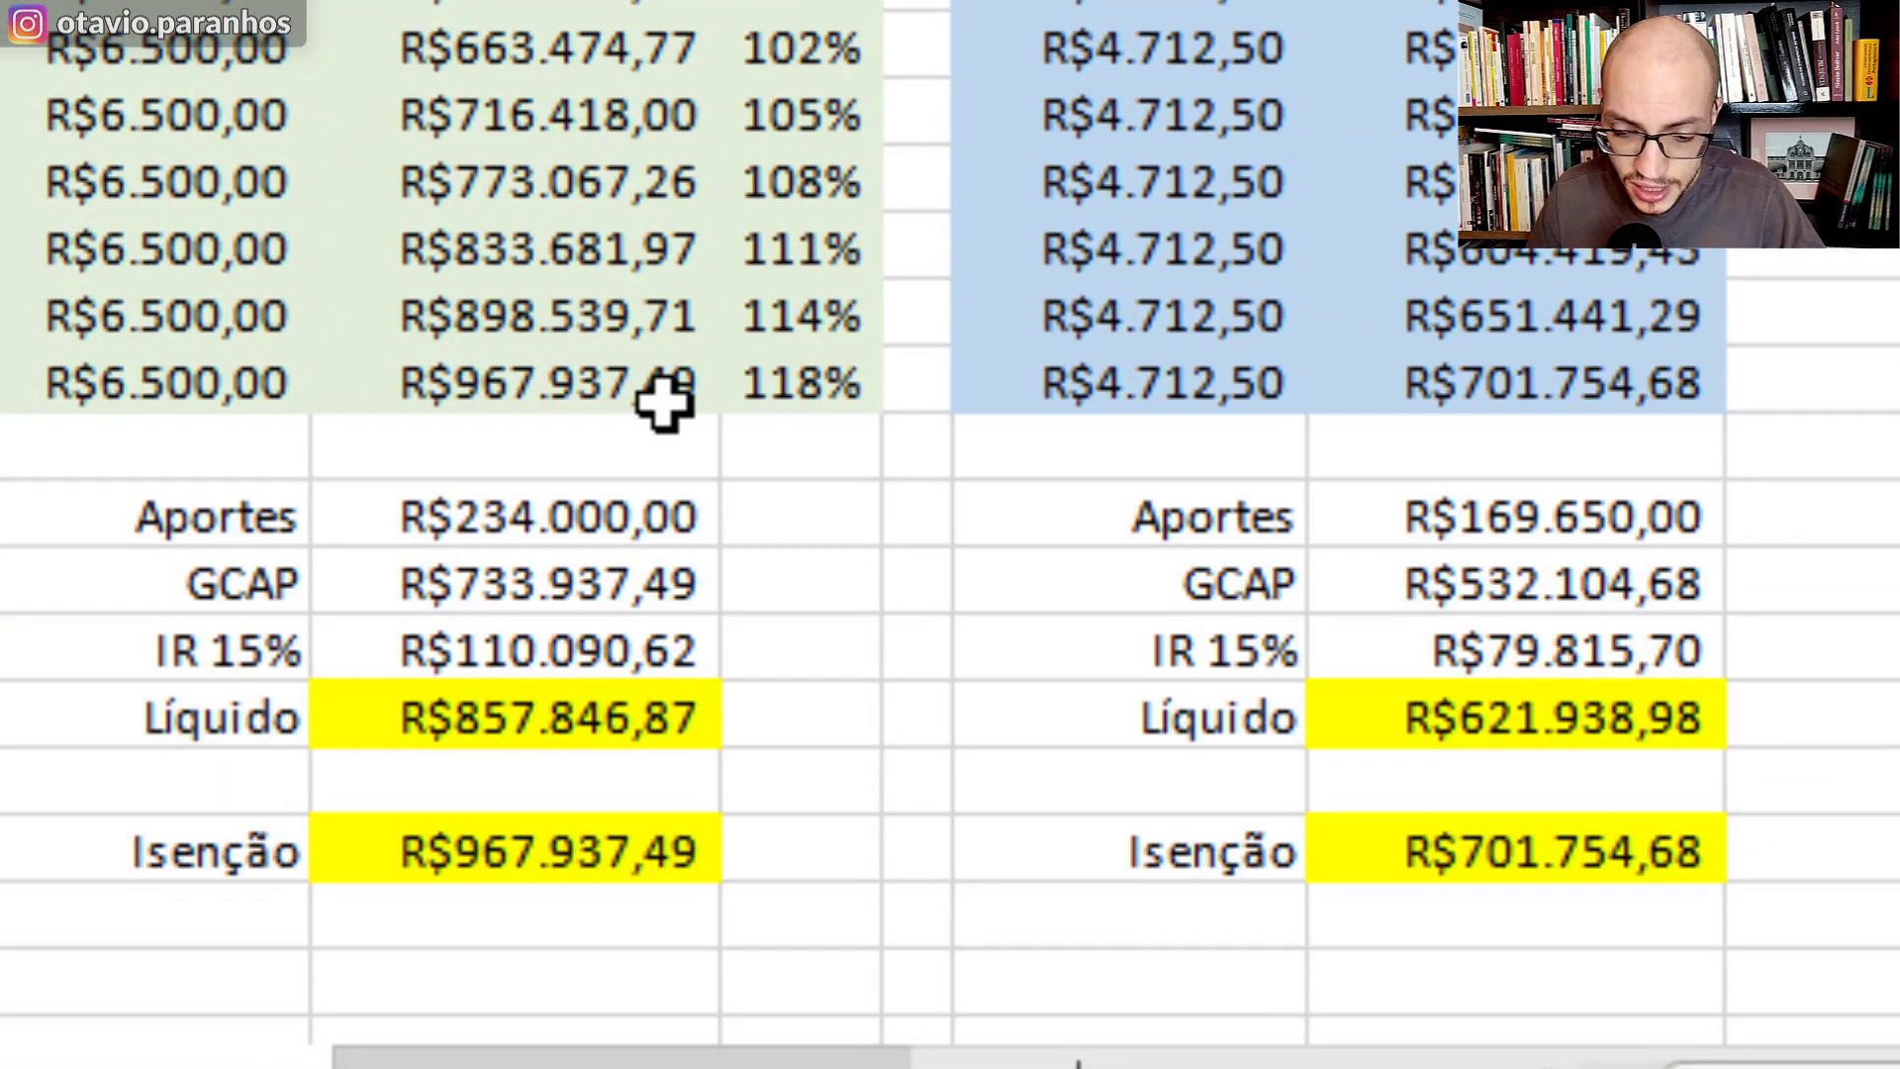
Step: Check the Líquido and Isenção results beneath both Sem patrocínio tables
{"action": "scroll", "coordinate": [658, 649], "scroll_direction": "down", "scroll_amount": 1}
{"action": "left_click", "coordinate": [584, 524]}
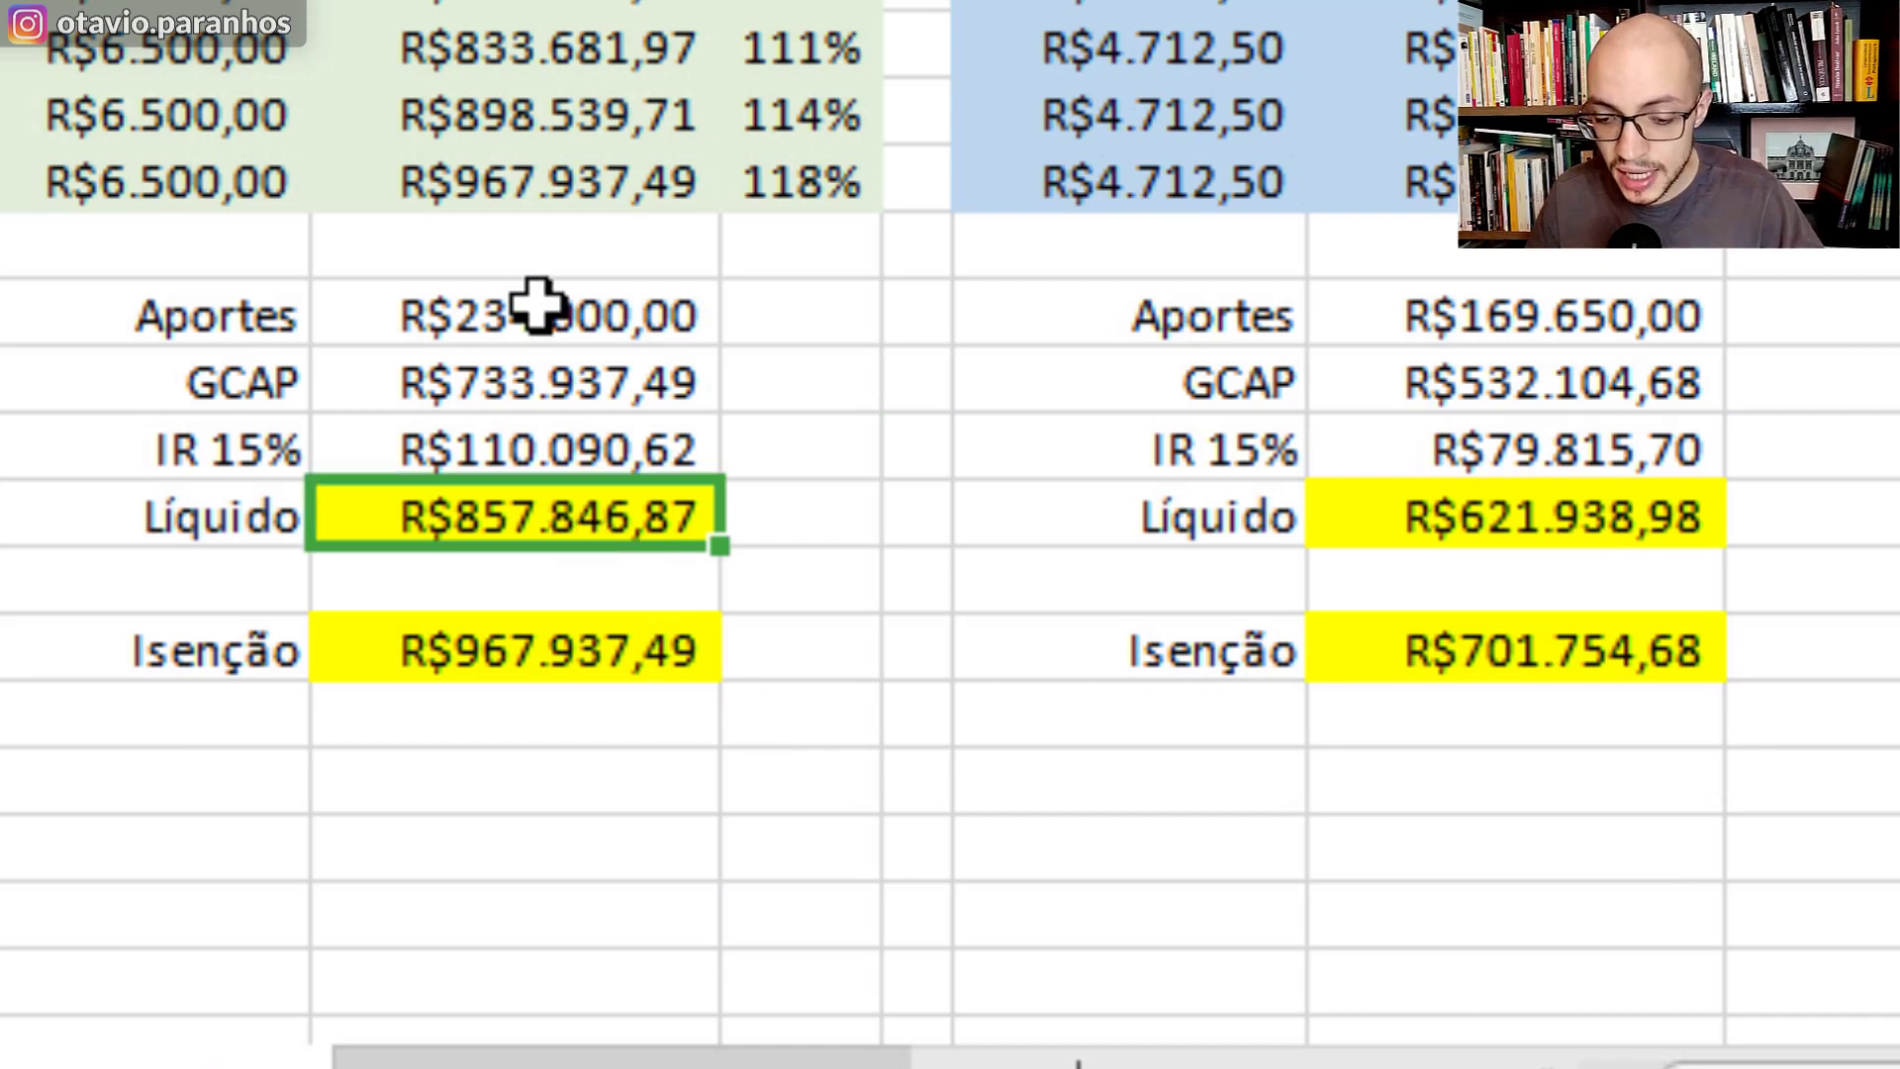
{"action": "left_click", "coordinate": [522, 645]}
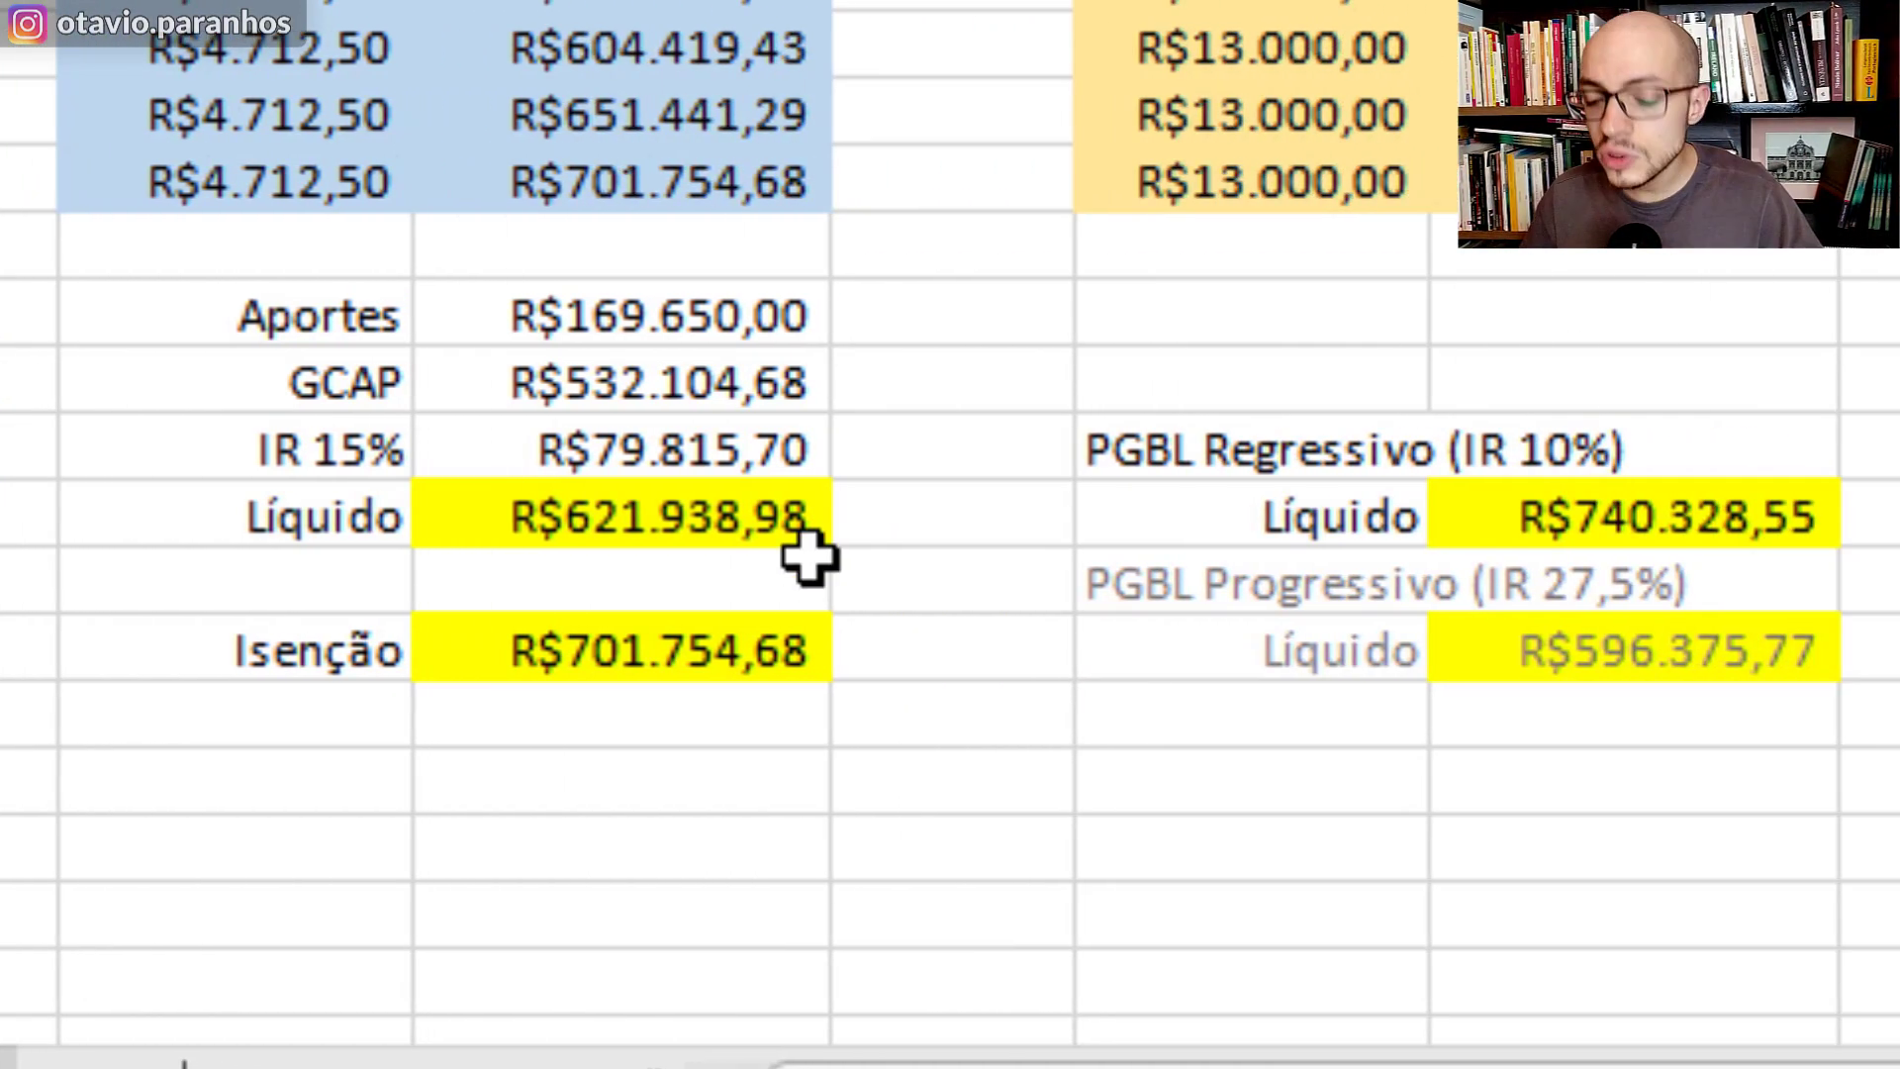
{"action": "left_click", "coordinate": [1695, 516]}
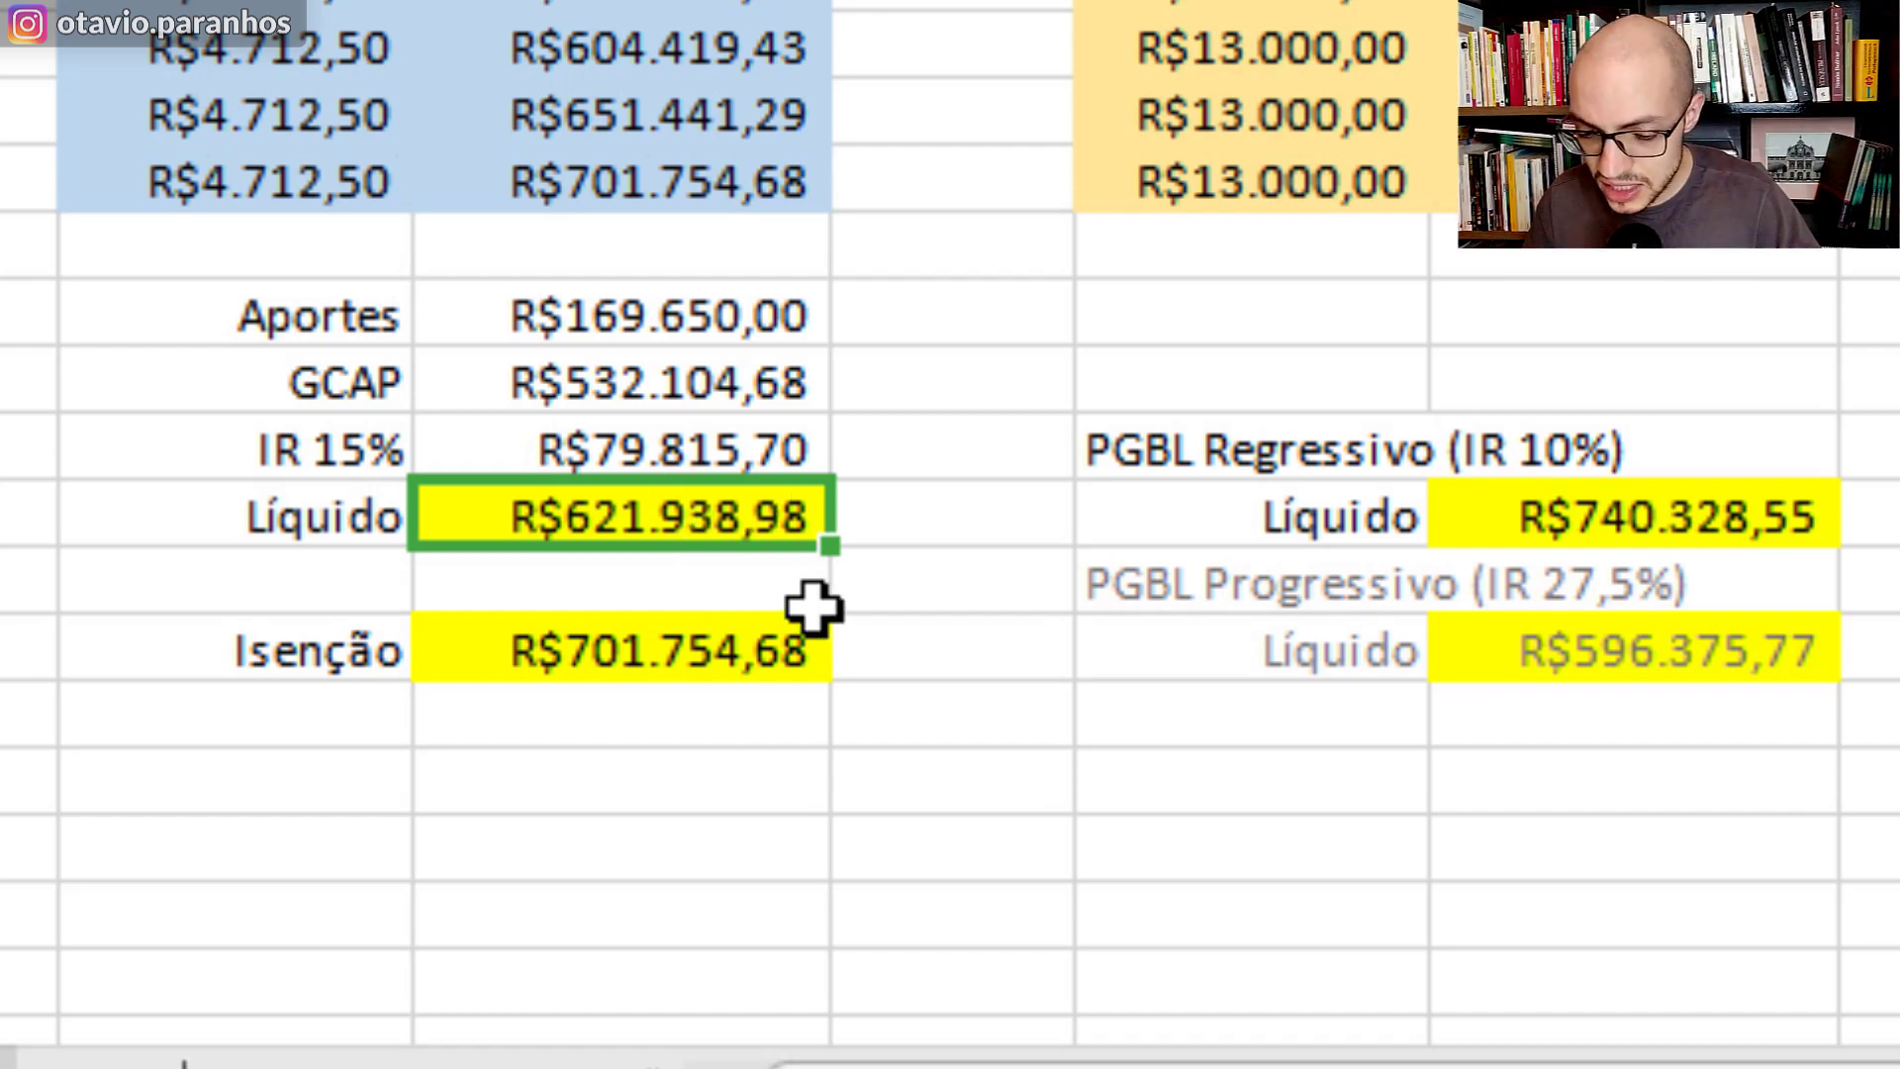
{"action": "left_click", "coordinate": [692, 668]}
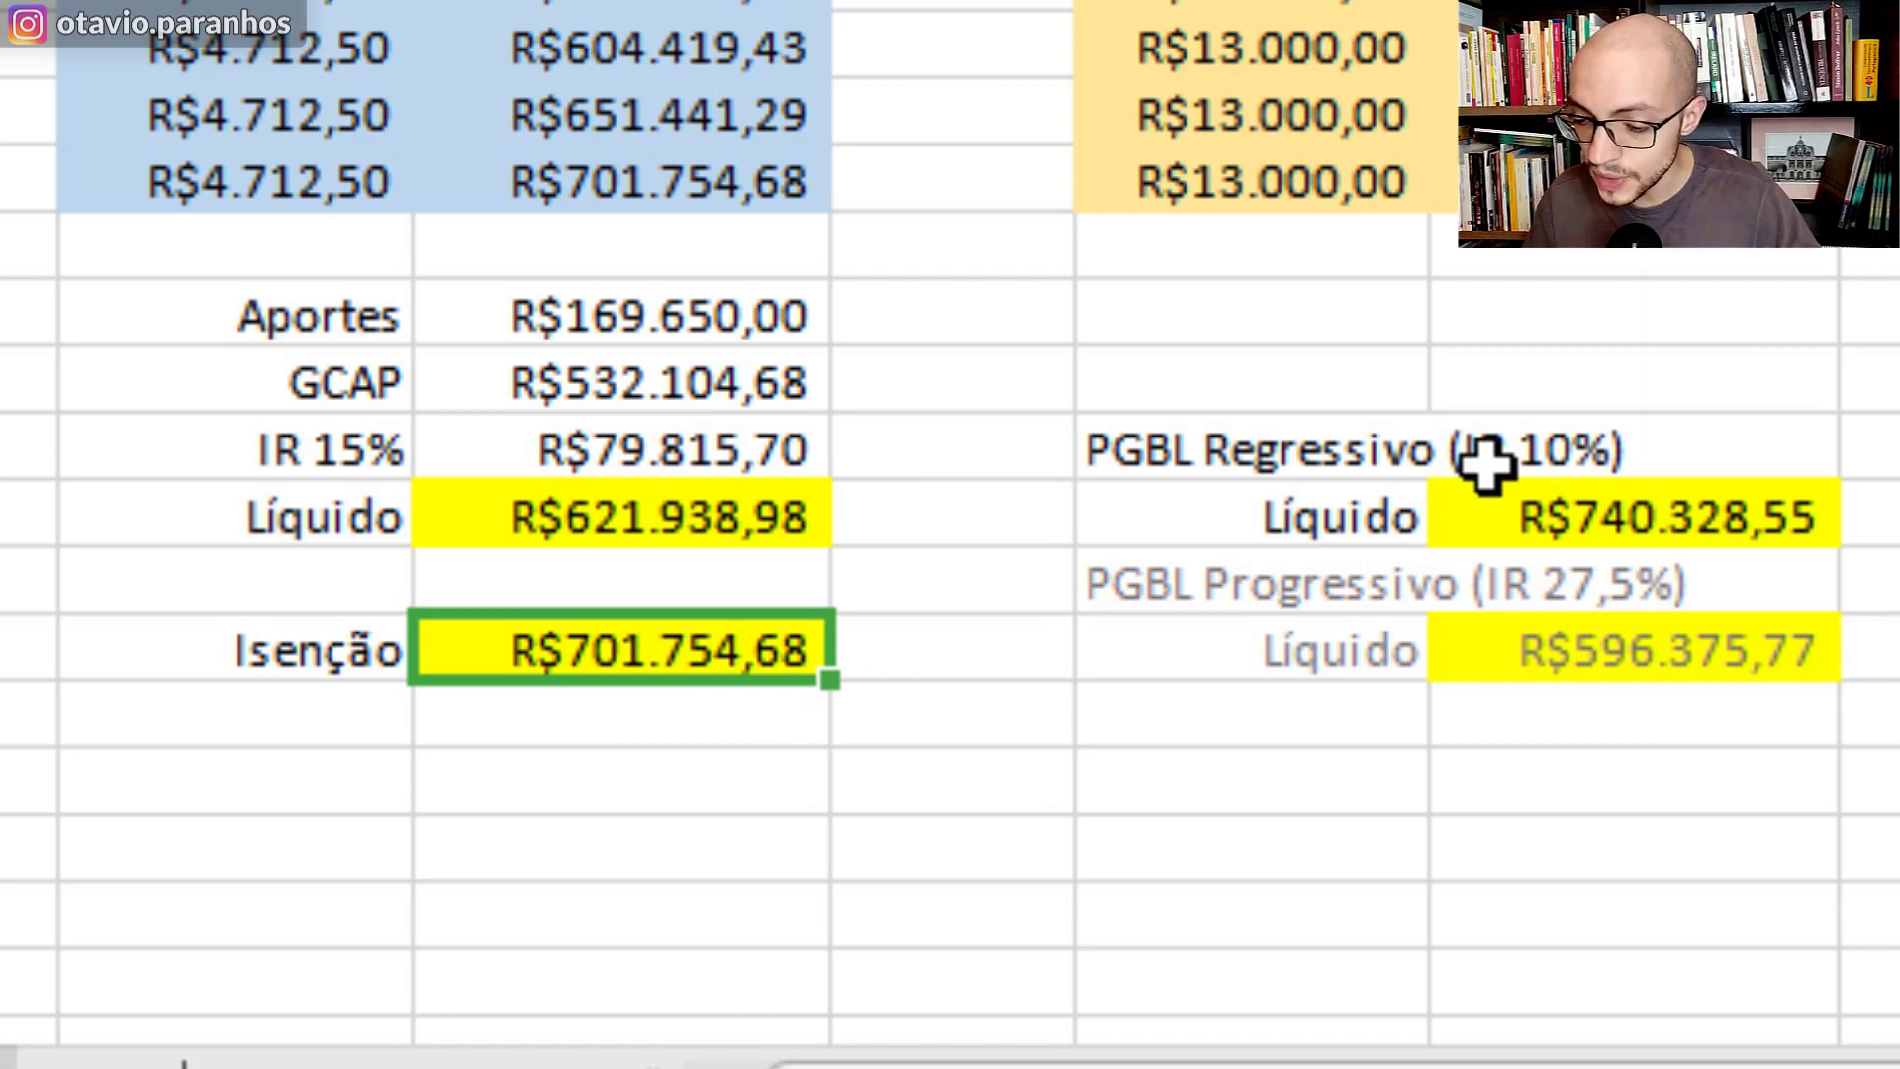
Step: Review the Patrocínio / PGBL yearly balances and the PGBL Regressivo (IR 10%) Líquido result
{"action": "scroll", "coordinate": [1796, 609], "scroll_direction": "up", "scroll_amount": 8}
{"action": "scroll", "coordinate": [1740, 356], "scroll_direction": "down", "scroll_amount": 5}
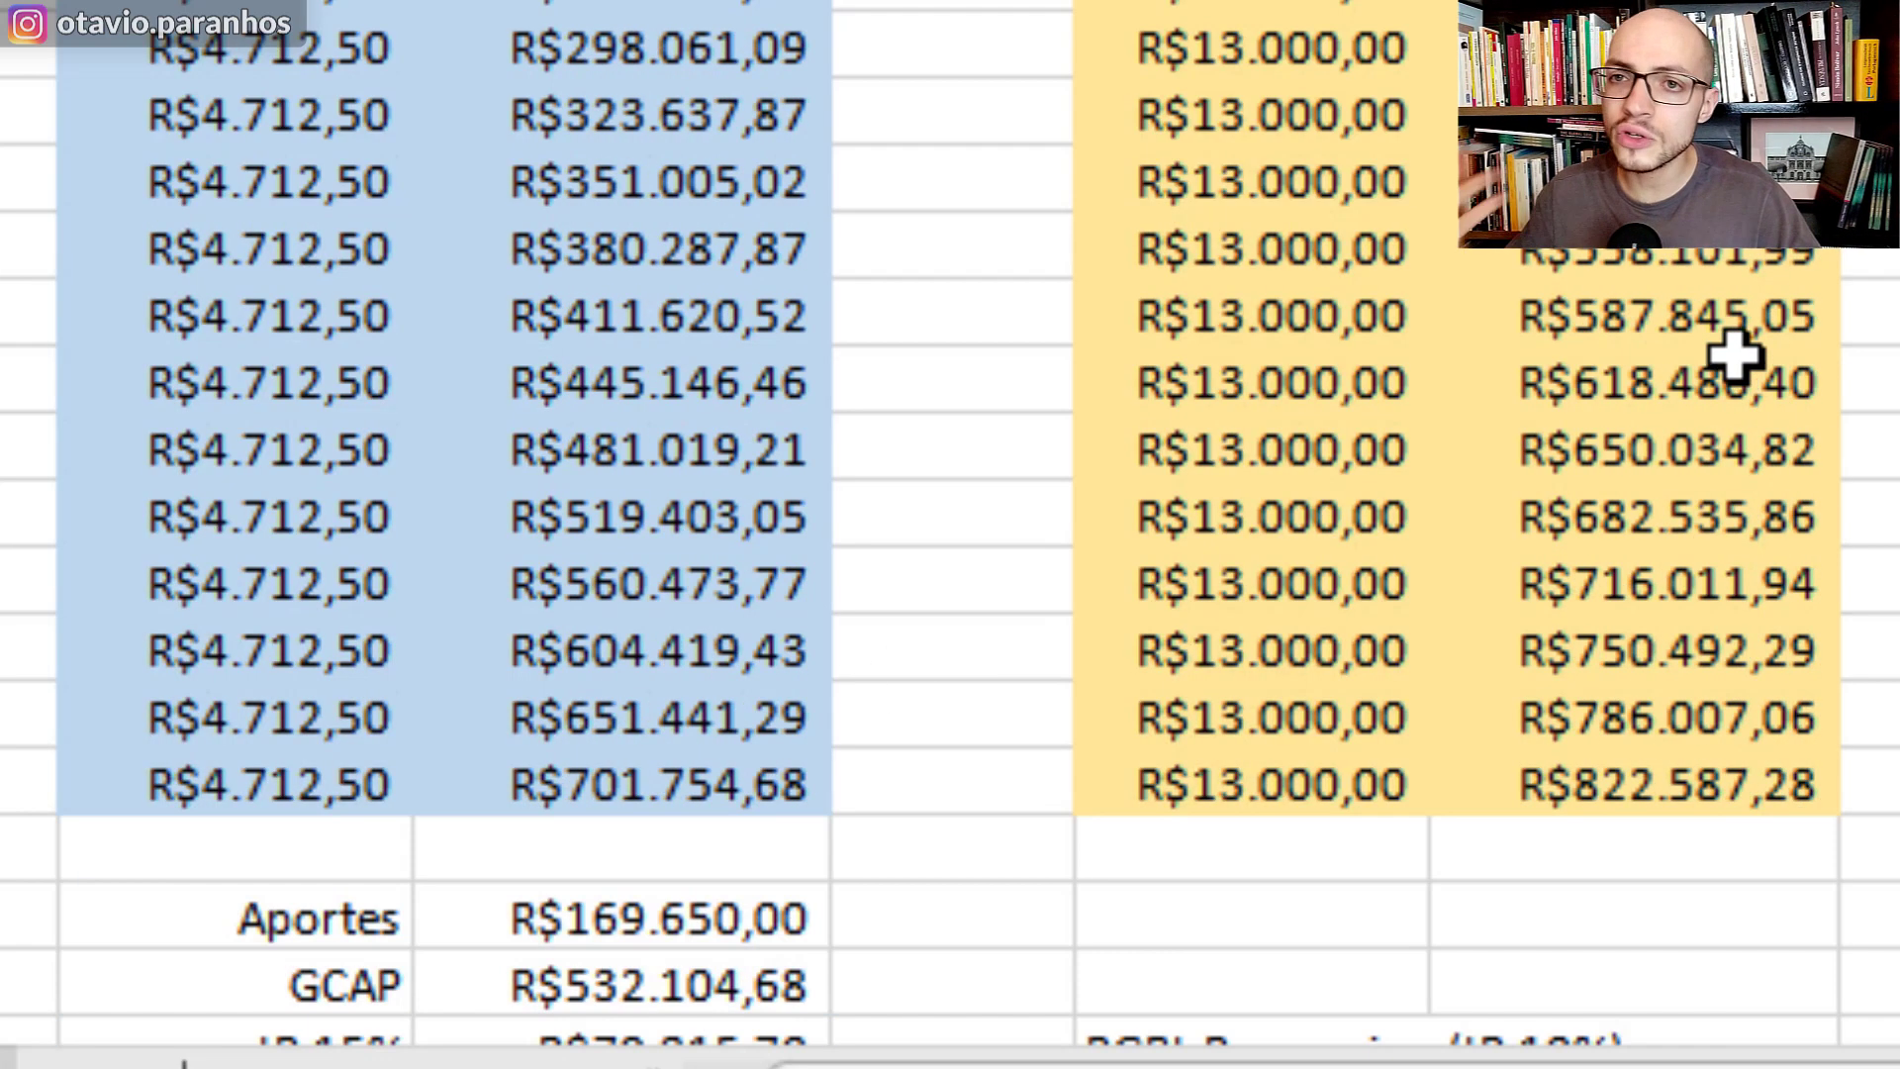
{"action": "scroll", "coordinate": [1761, 337], "scroll_direction": "down", "scroll_amount": 4}
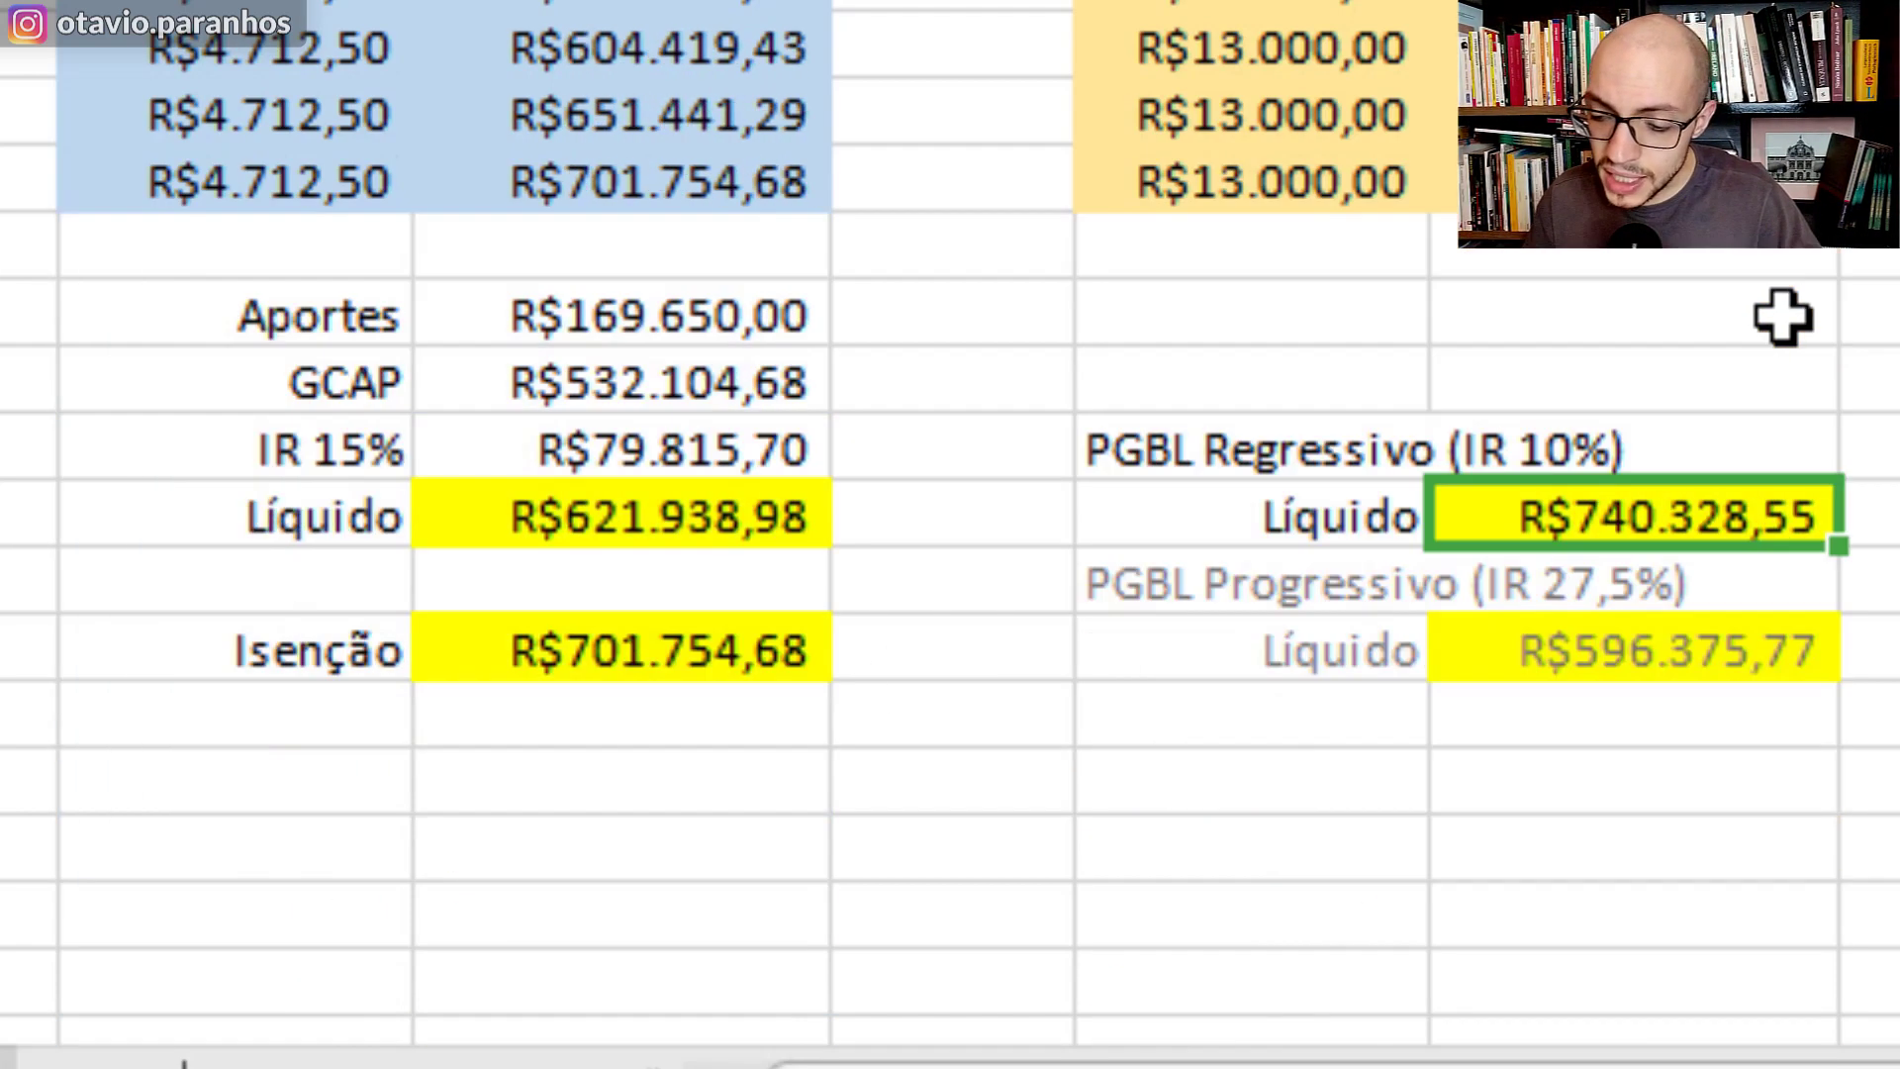
{"action": "scroll", "coordinate": [971, 662], "scroll_direction": "up", "scroll_amount": 9}
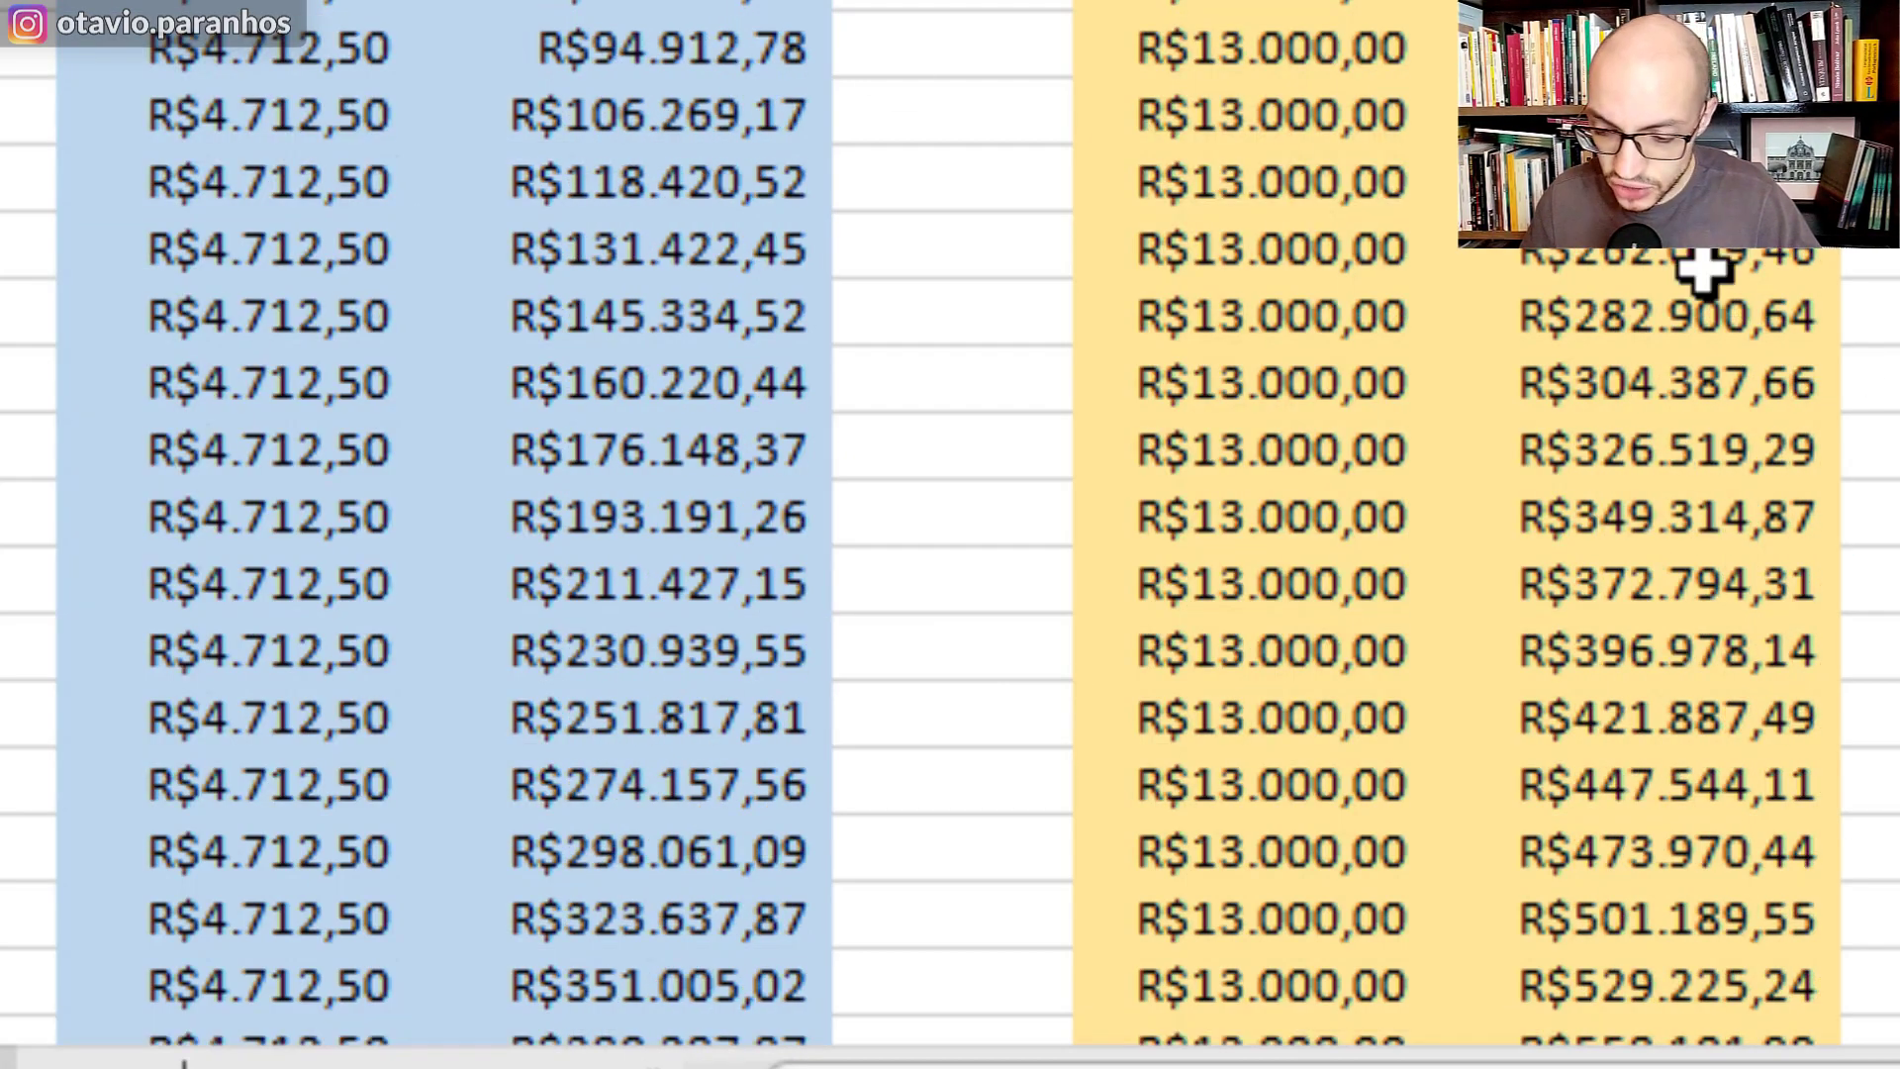
{"action": "scroll", "coordinate": [1845, 658], "scroll_direction": "down", "scroll_amount": 5}
{"action": "scroll", "coordinate": [1688, 976], "scroll_direction": "down", "scroll_amount": 3}
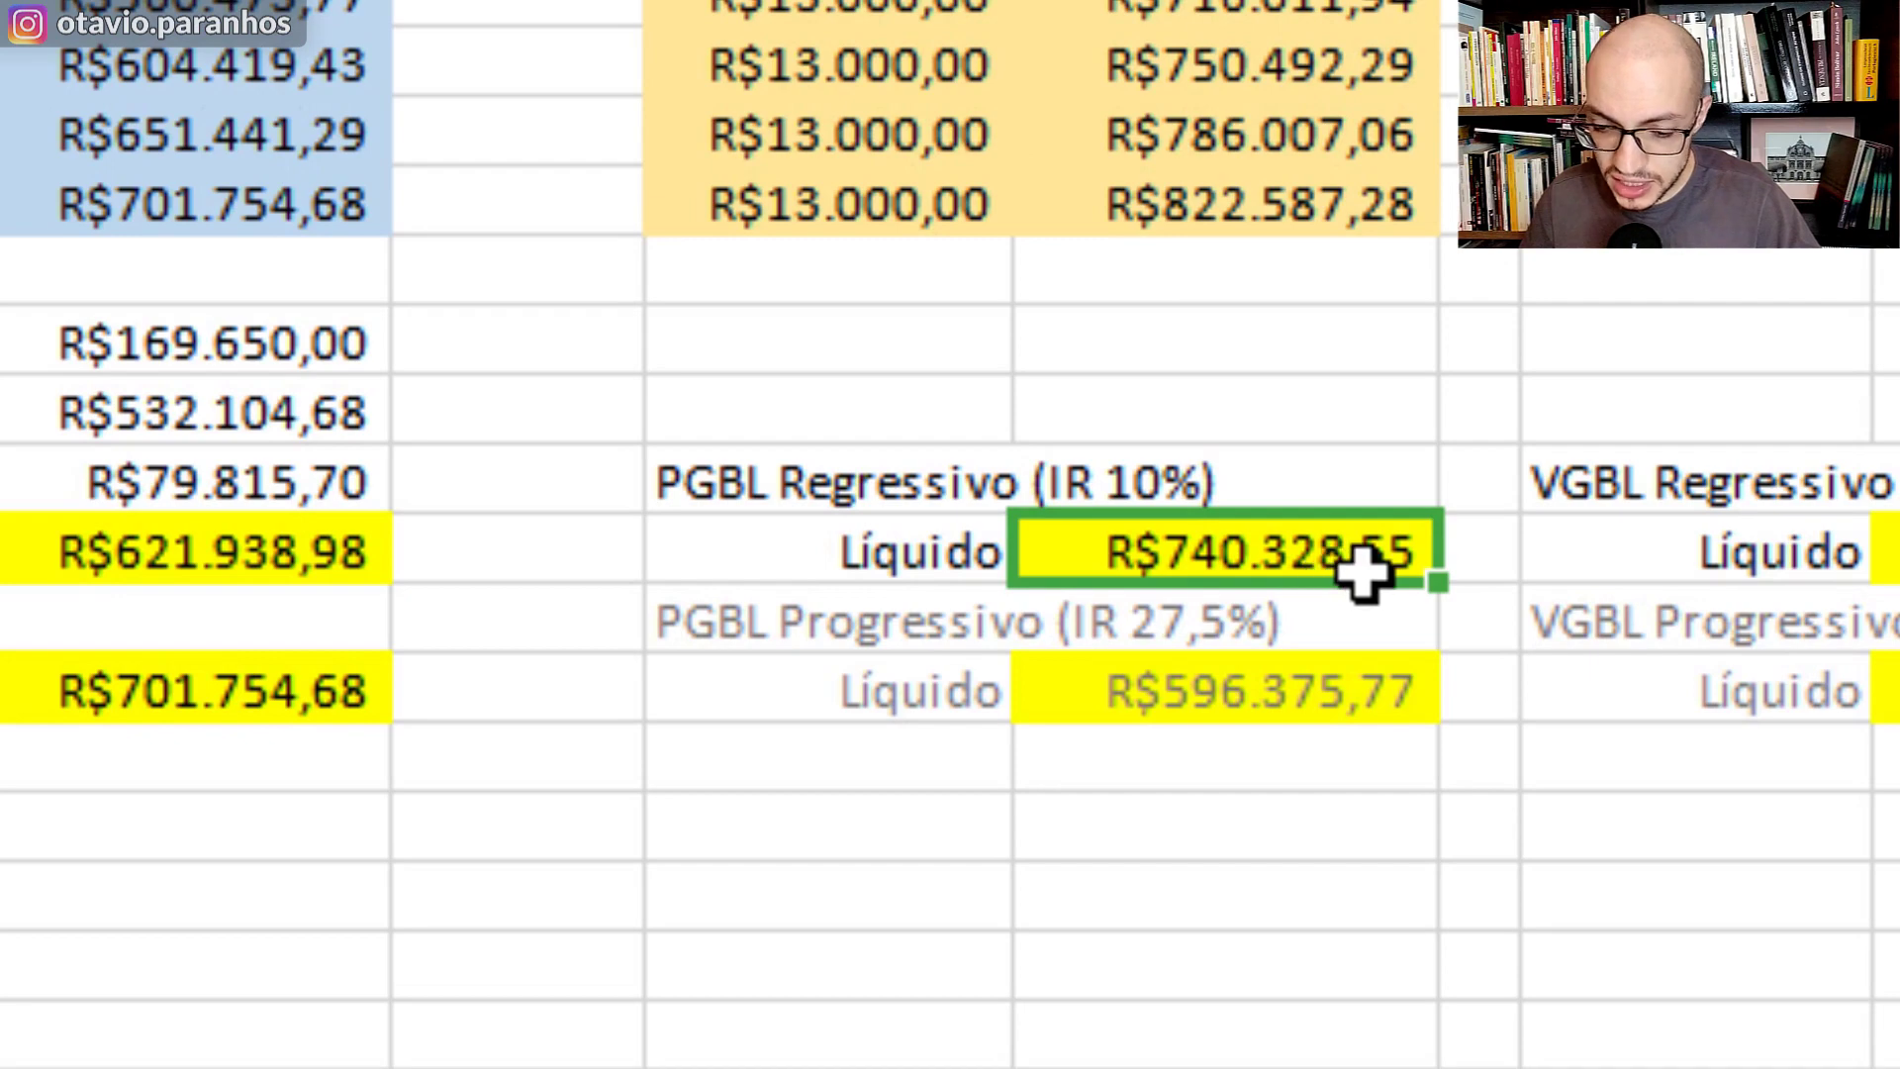
{"action": "scroll", "coordinate": [950, 534], "scroll_direction": "up", "scroll_amount": 1}
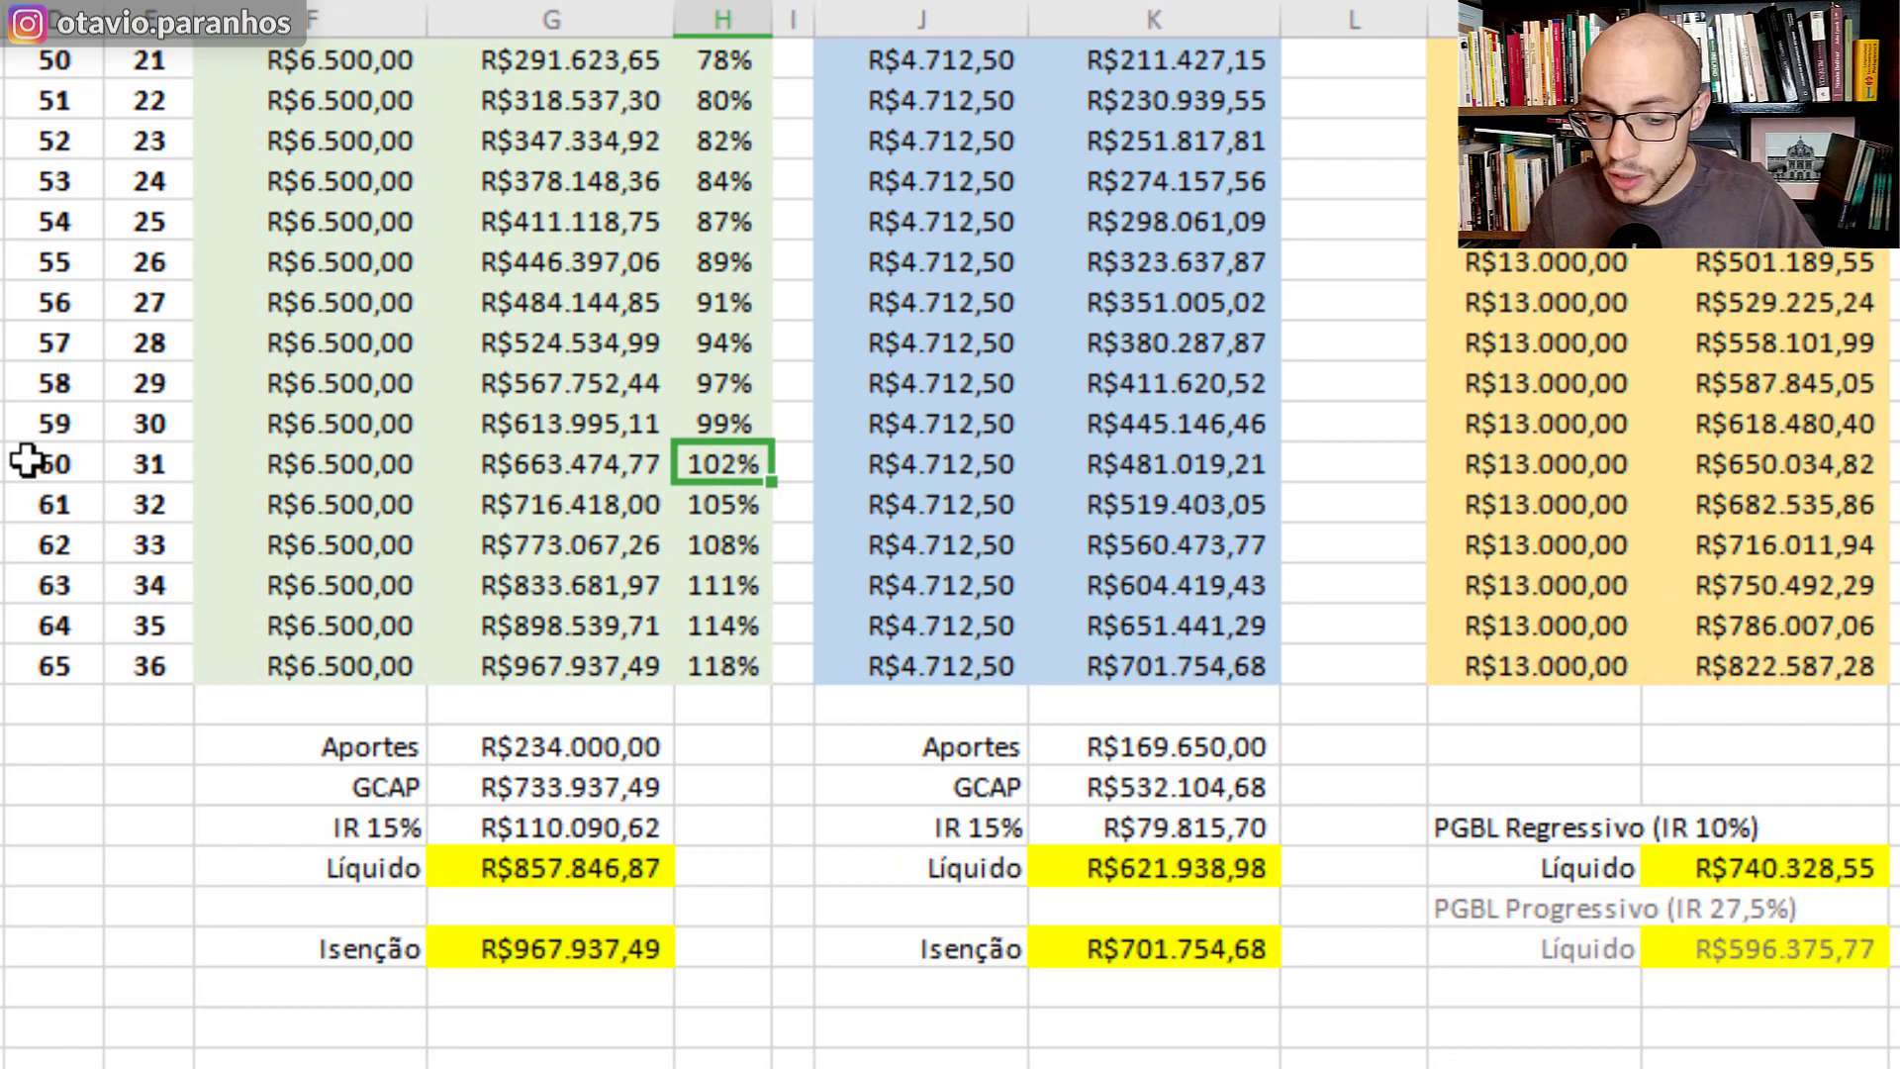
Step: Compare the growth tables at age 60, across years 12 to 20 and in the final years
{"action": "left_click", "coordinate": [29, 463]}
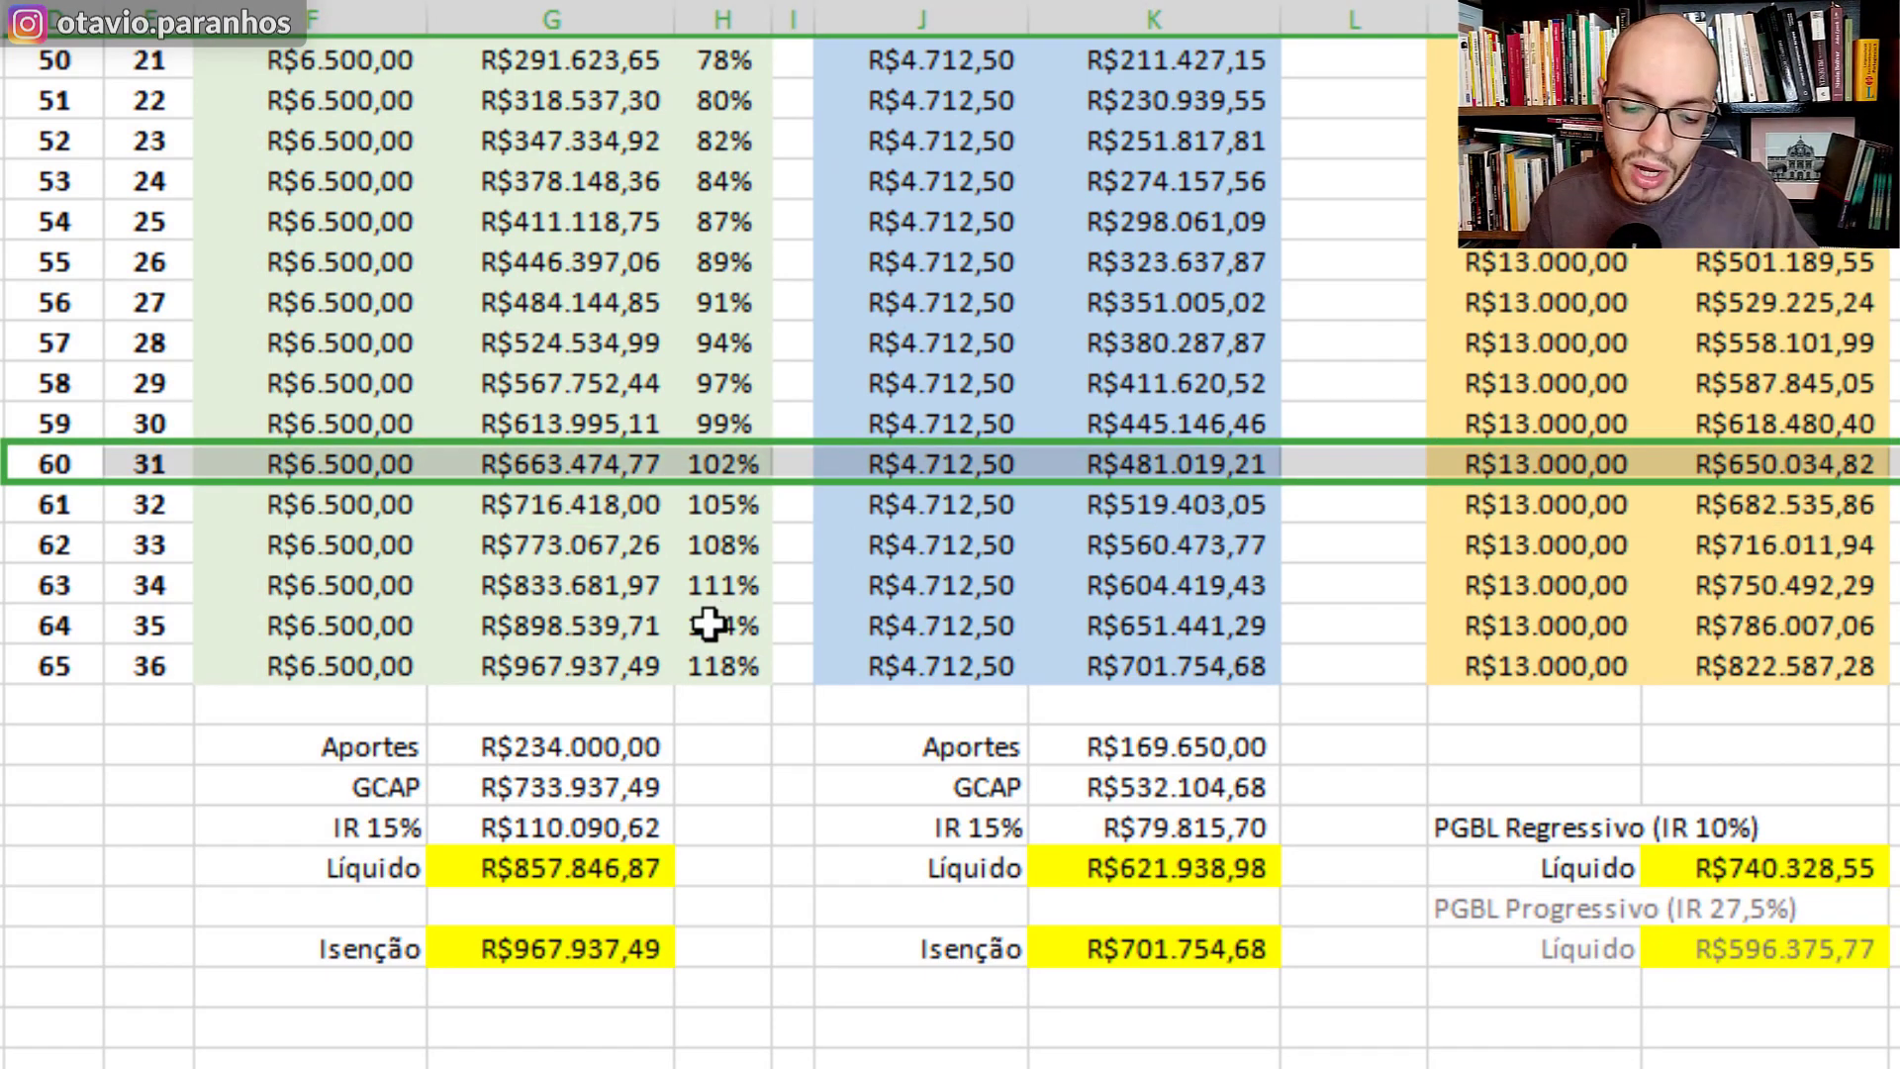
{"action": "scroll", "coordinate": [415, 468], "scroll_direction": "up", "scroll_amount": 6}
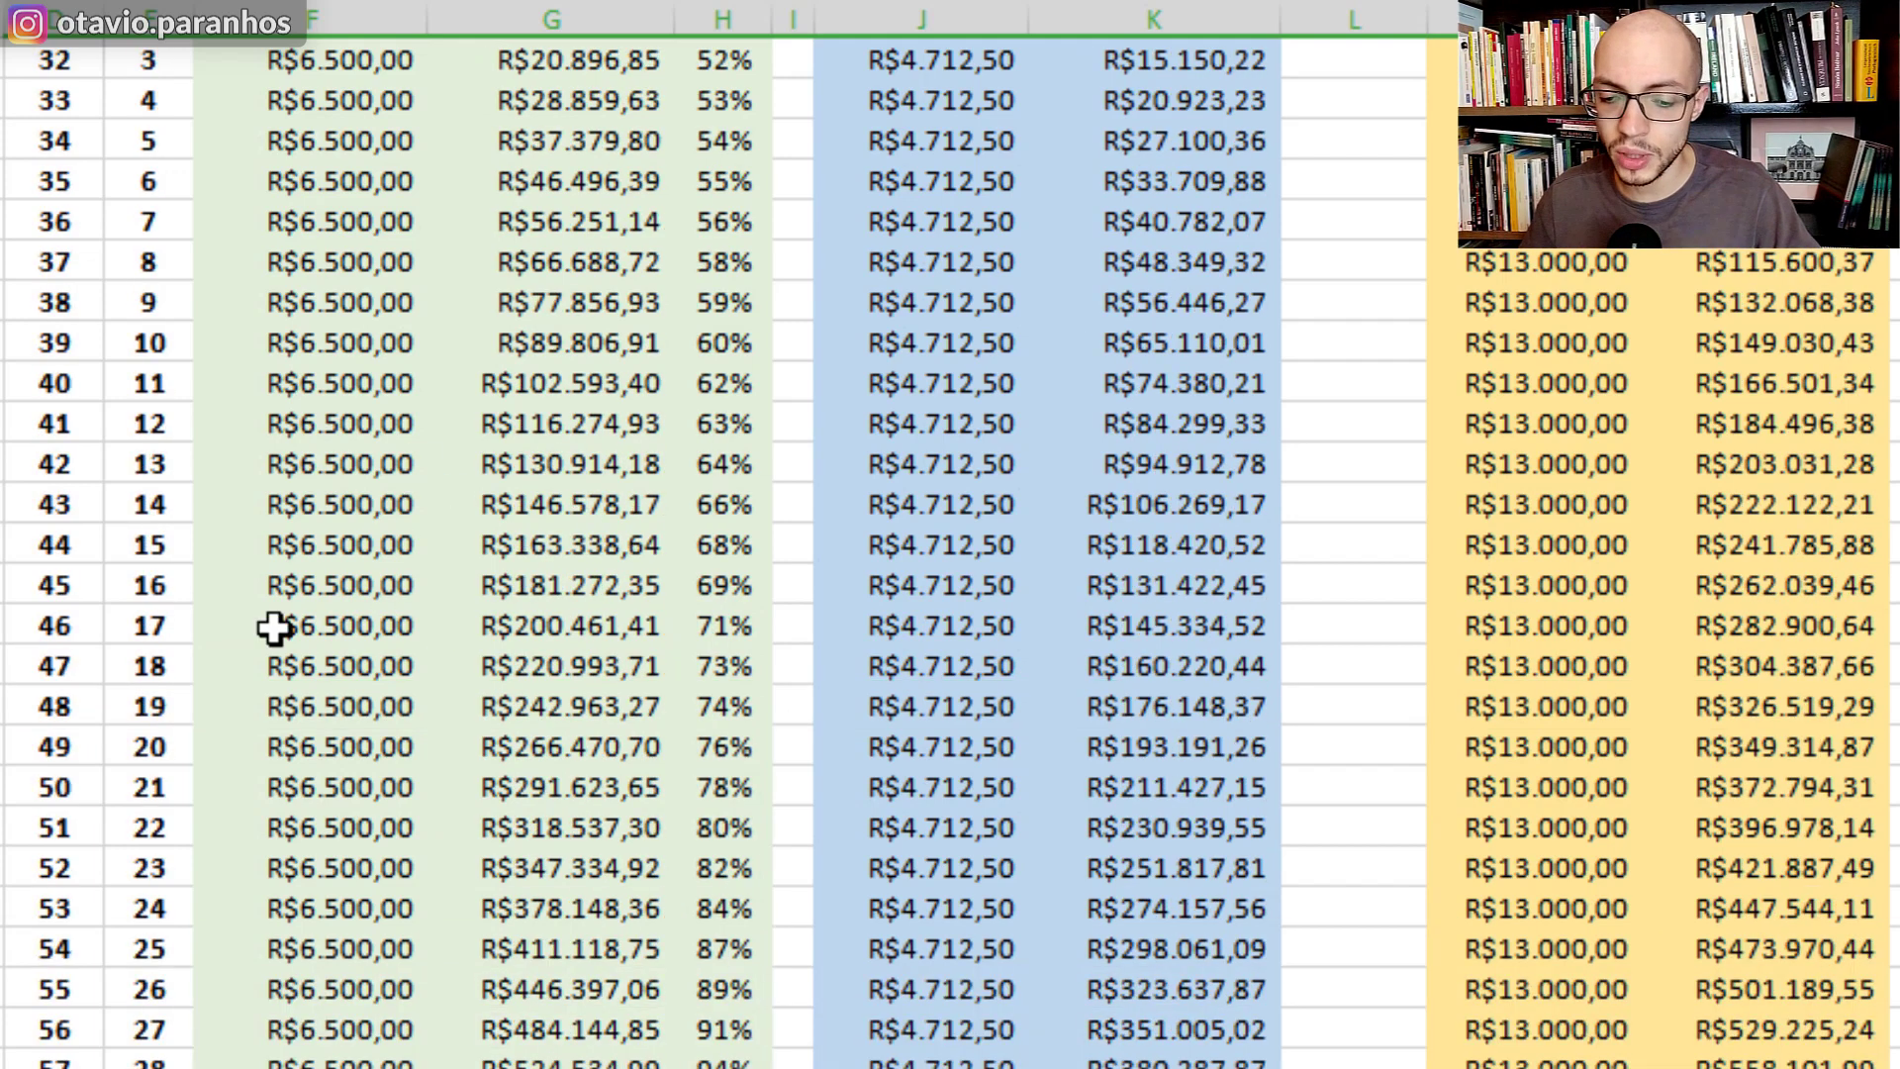
{"action": "mouse_move", "coordinate": [166, 439]}
{"action": "left_mouse_down"}
{"action": "mouse_move", "coordinate": [1518, 858]}
{"action": "mouse_move", "coordinate": [1873, 735]}
{"action": "left_mouse_up"}
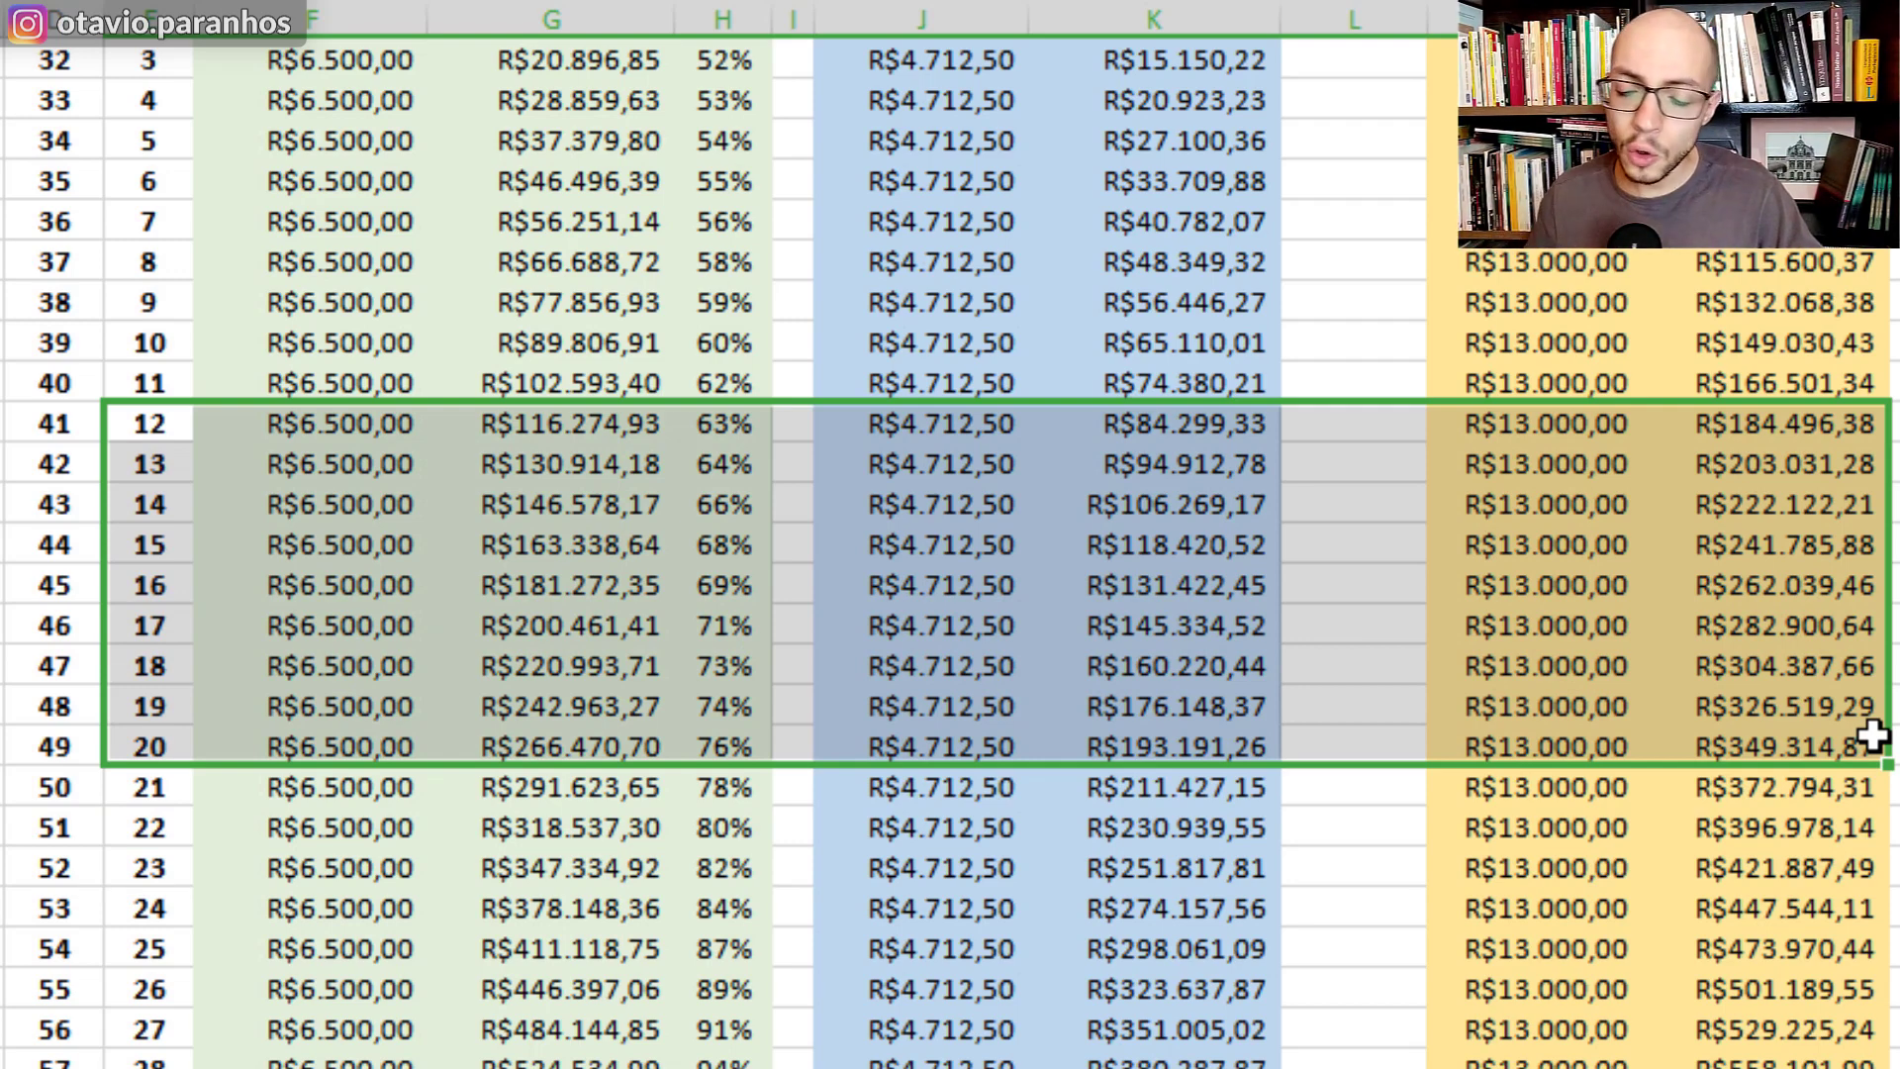
{"action": "scroll", "coordinate": [1874, 735], "scroll_direction": "down", "scroll_amount": 5}
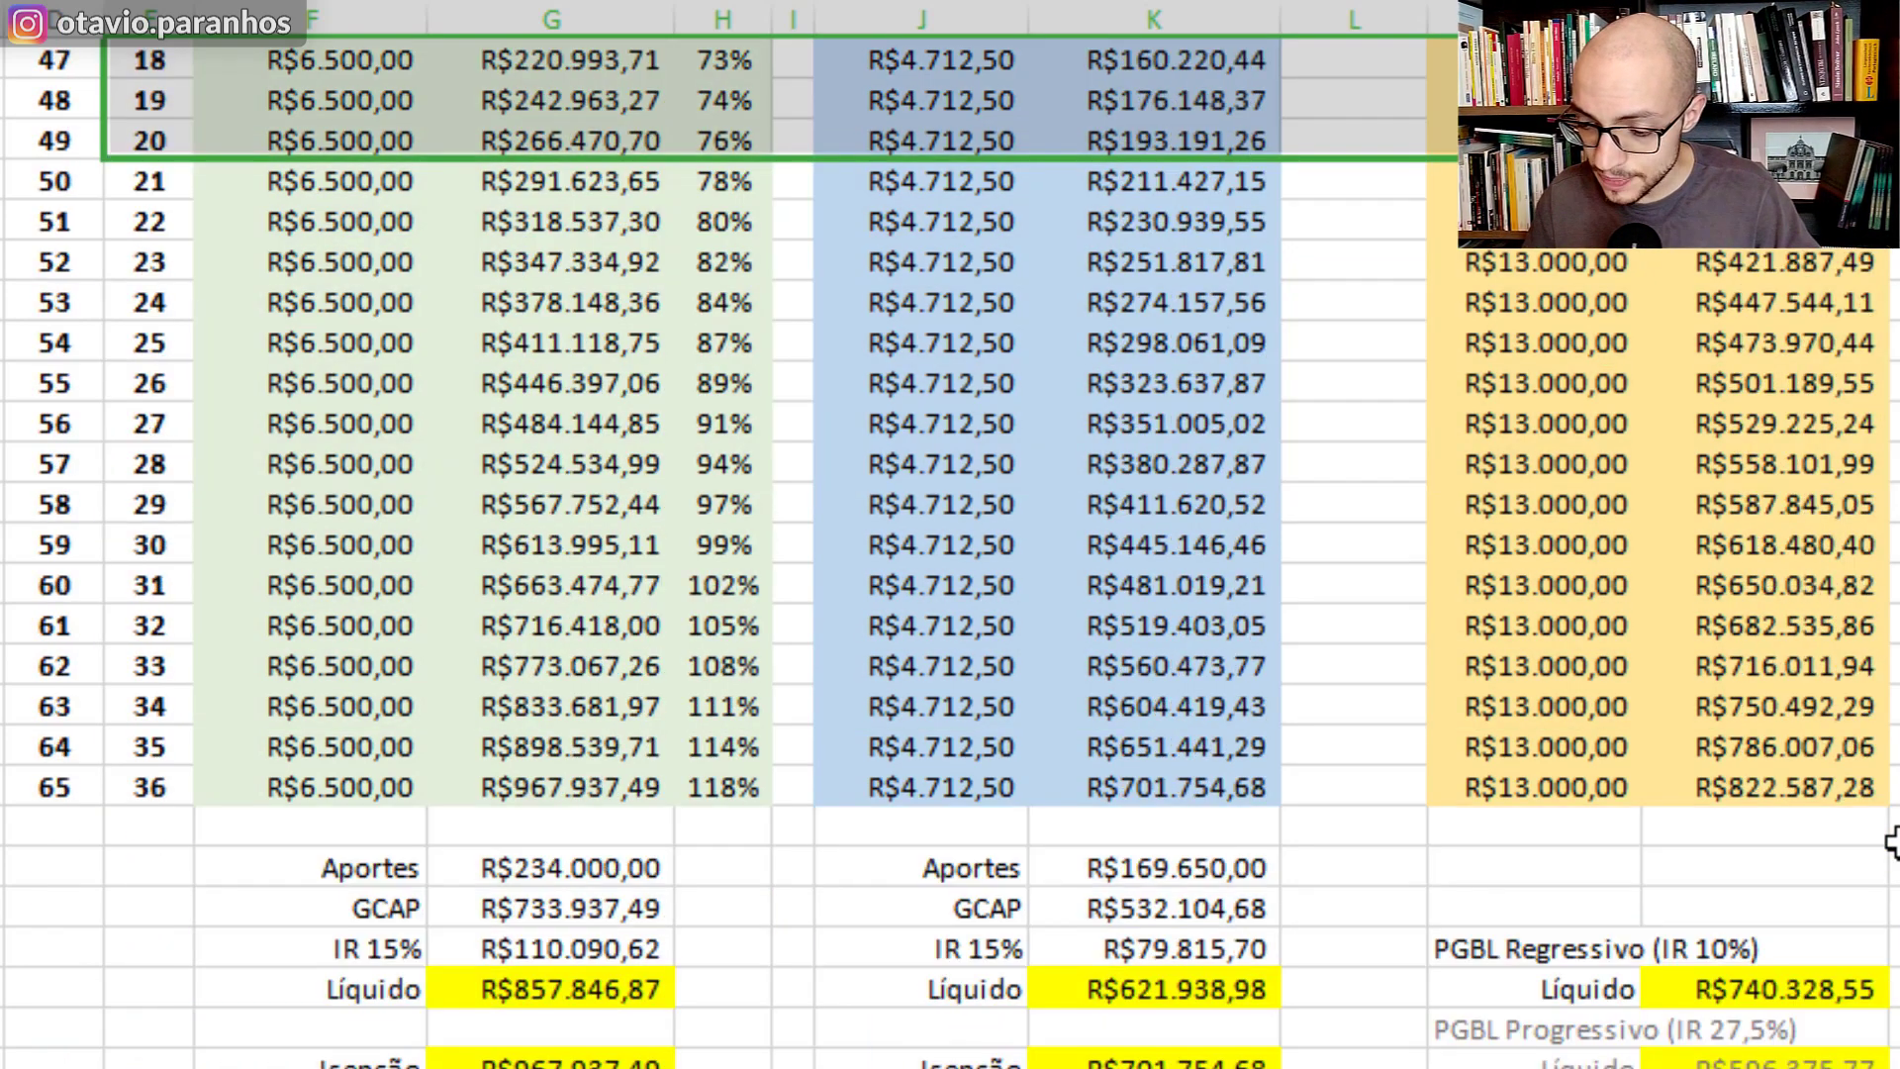
{"action": "left_click", "coordinate": [1894, 787]}
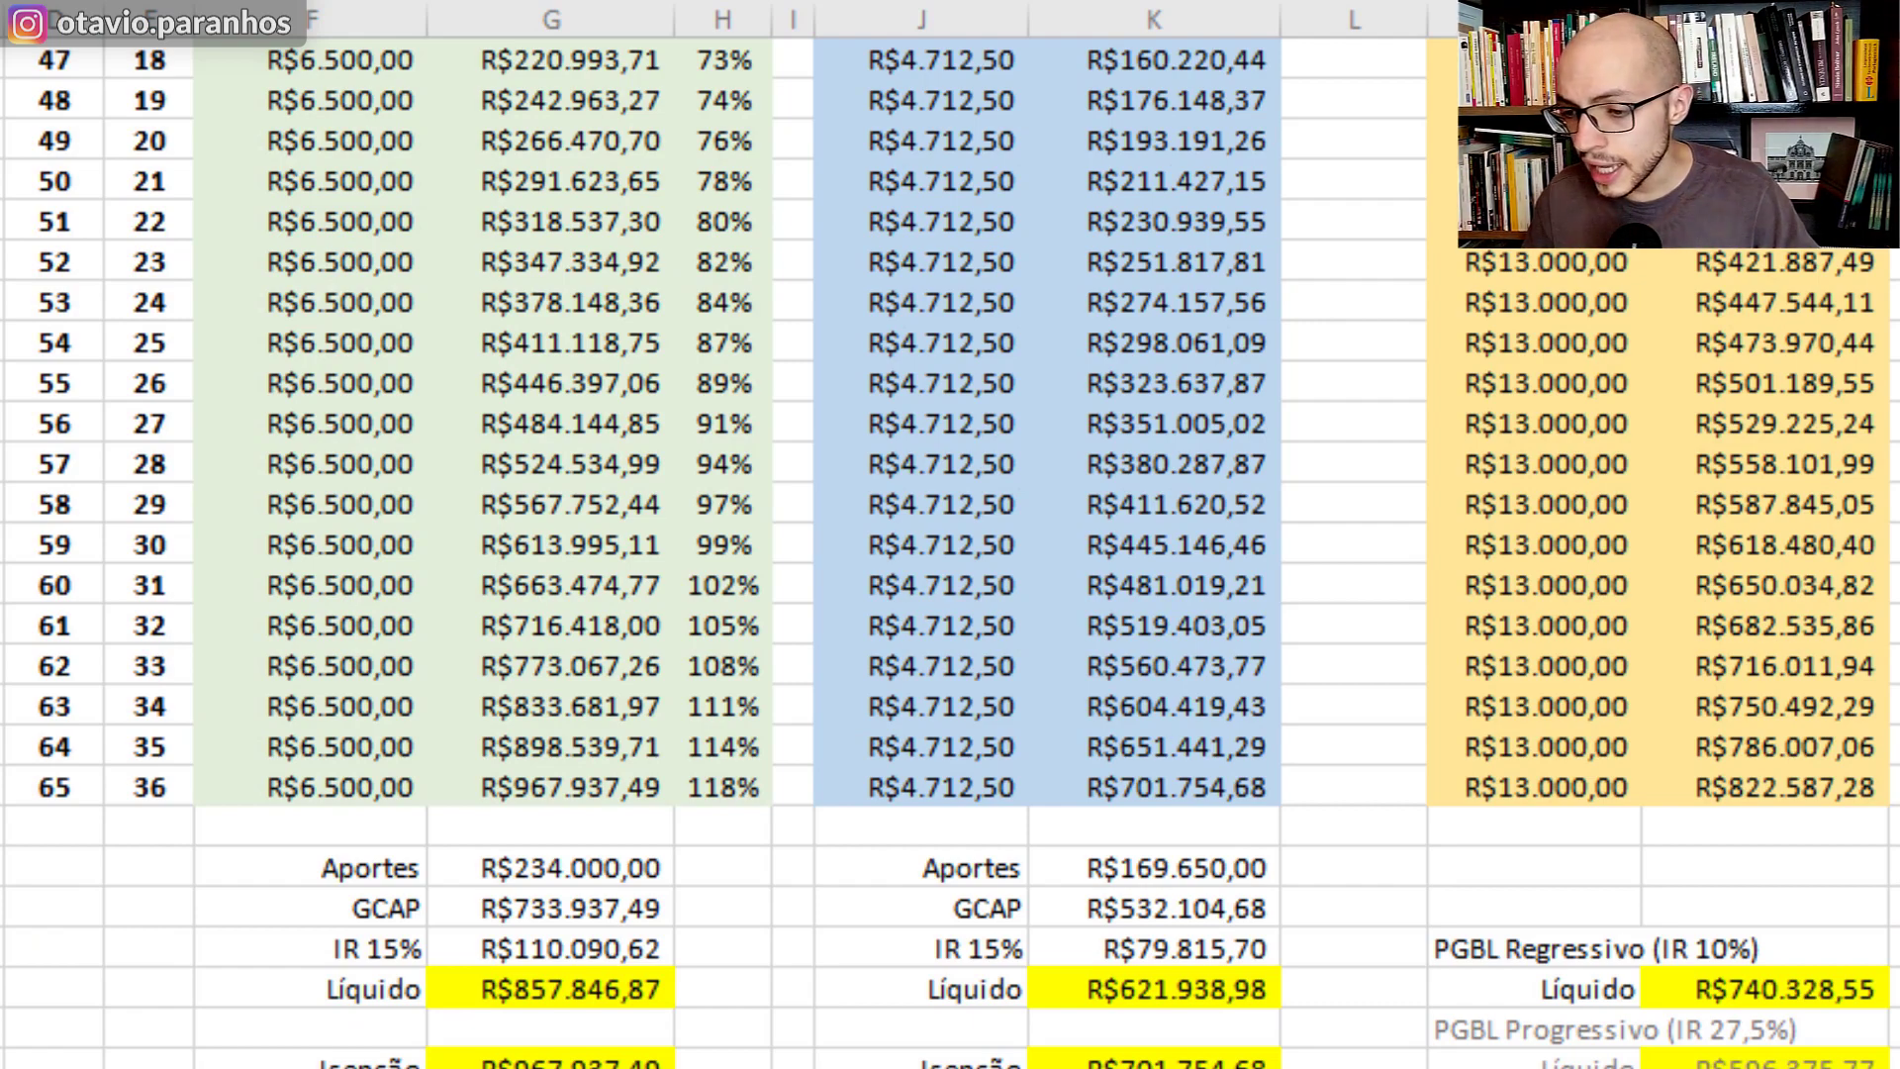
Step: Examine the Patrocínio / VGBL growth table and compare the final Líquido results of the PGBL and VGBL plans
{"action": "scroll", "coordinate": [950, 534], "scroll_direction": "up", "scroll_amount": 6}
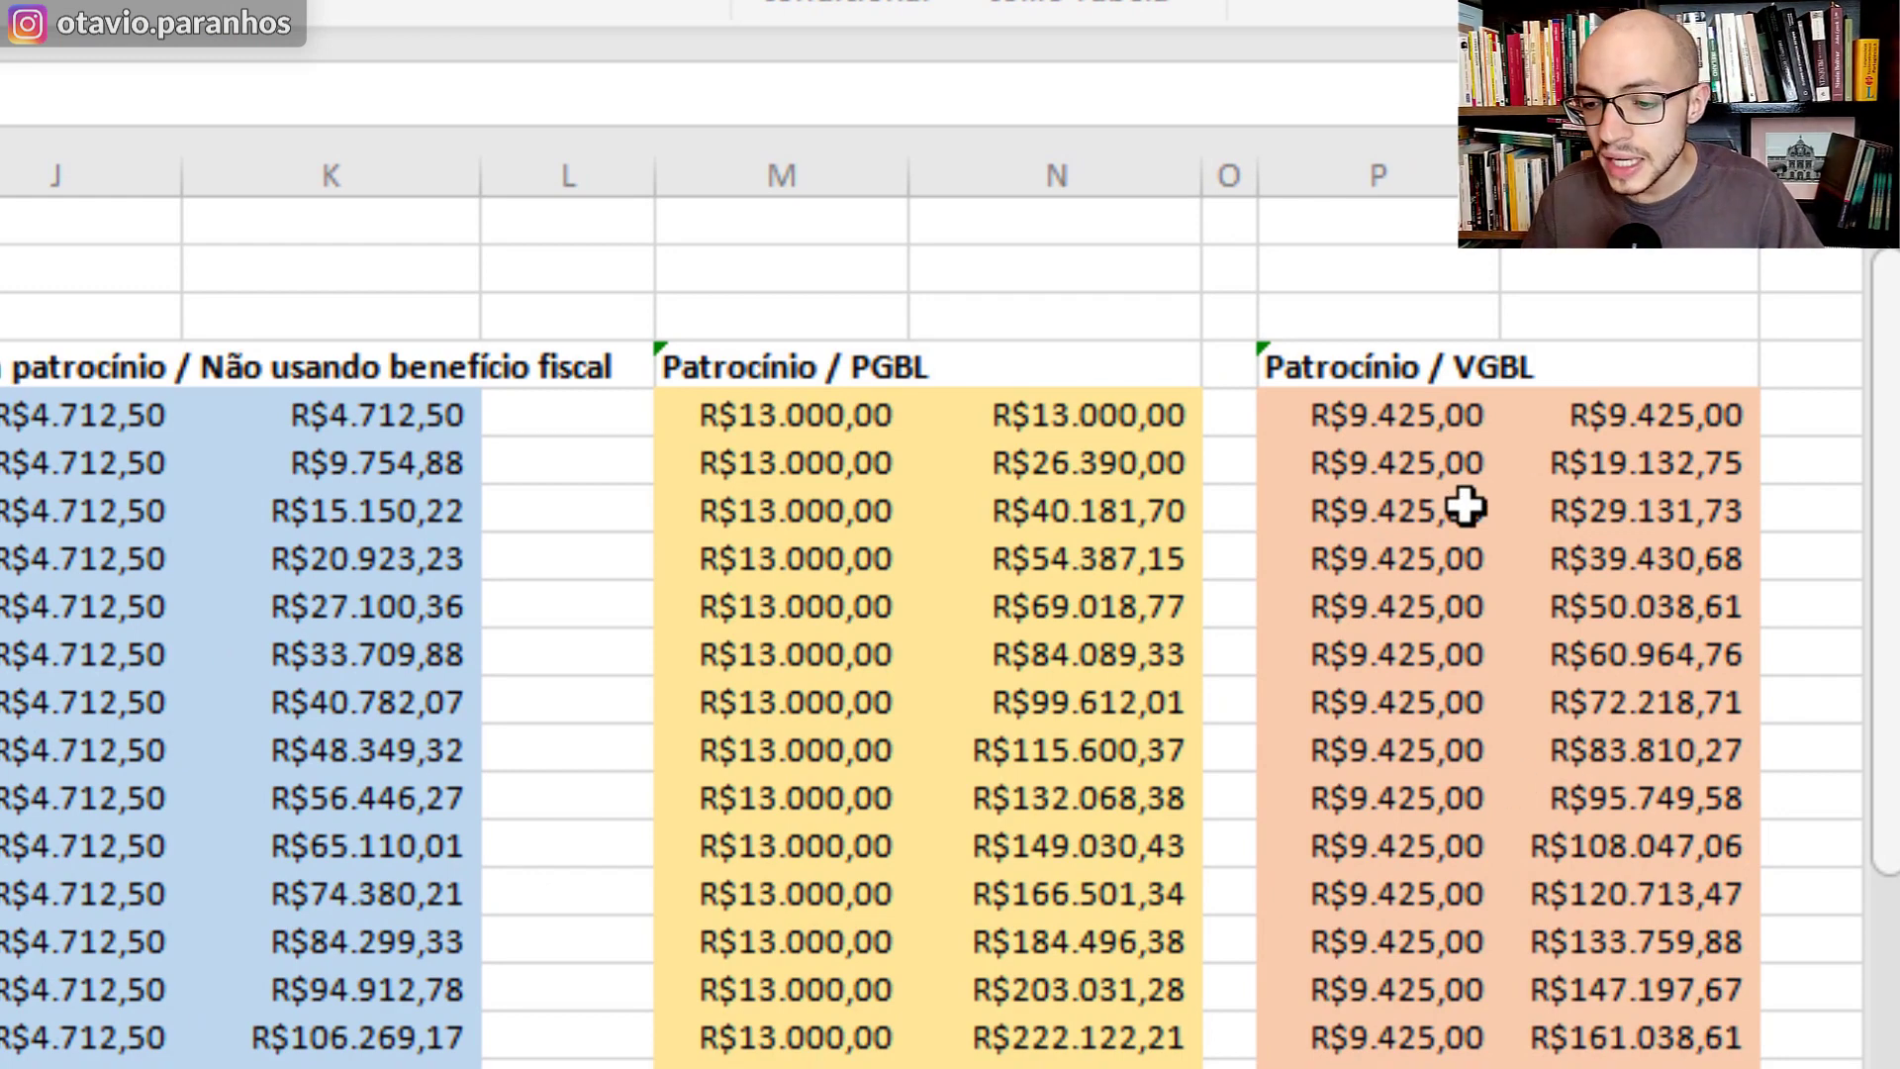
{"action": "left_click_drag", "start_coordinate": [1405, 413], "coordinate": [1658, 551]}
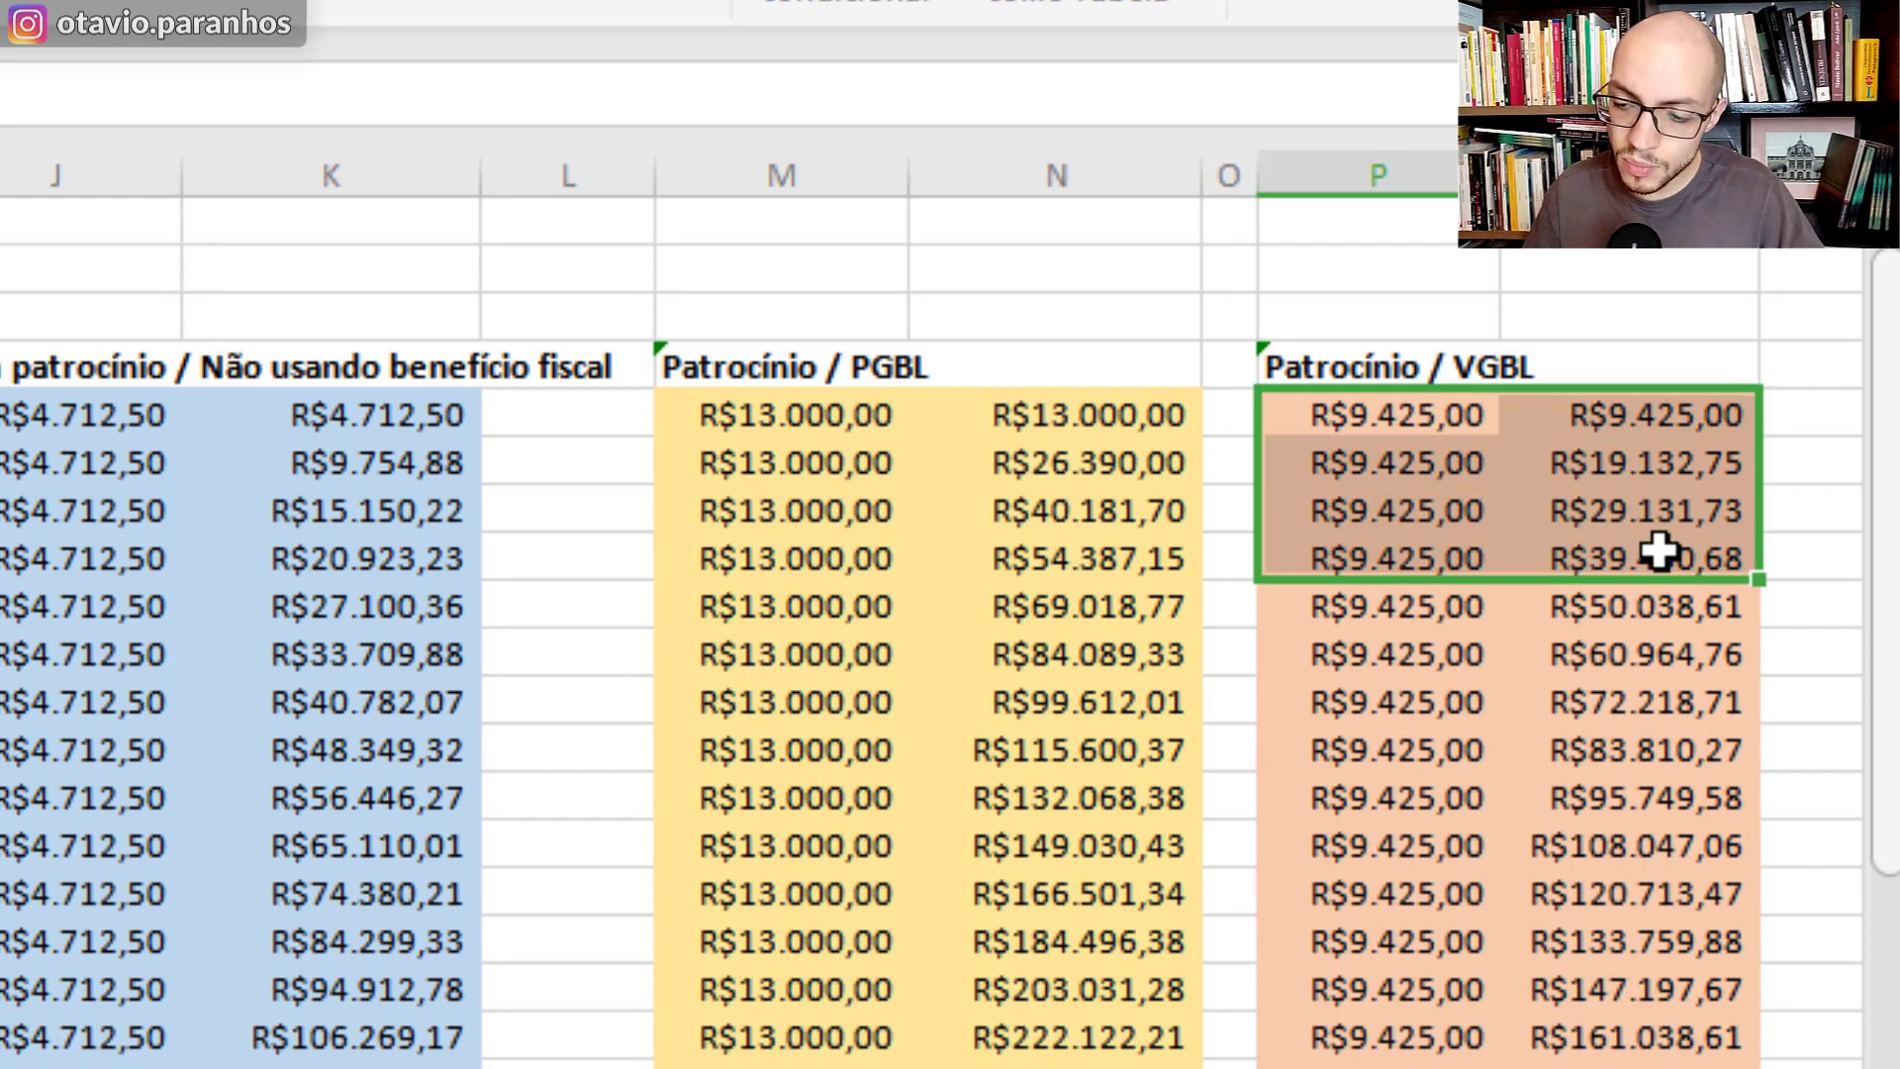
{"action": "scroll", "coordinate": [1624, 658], "scroll_direction": "down", "scroll_amount": 7}
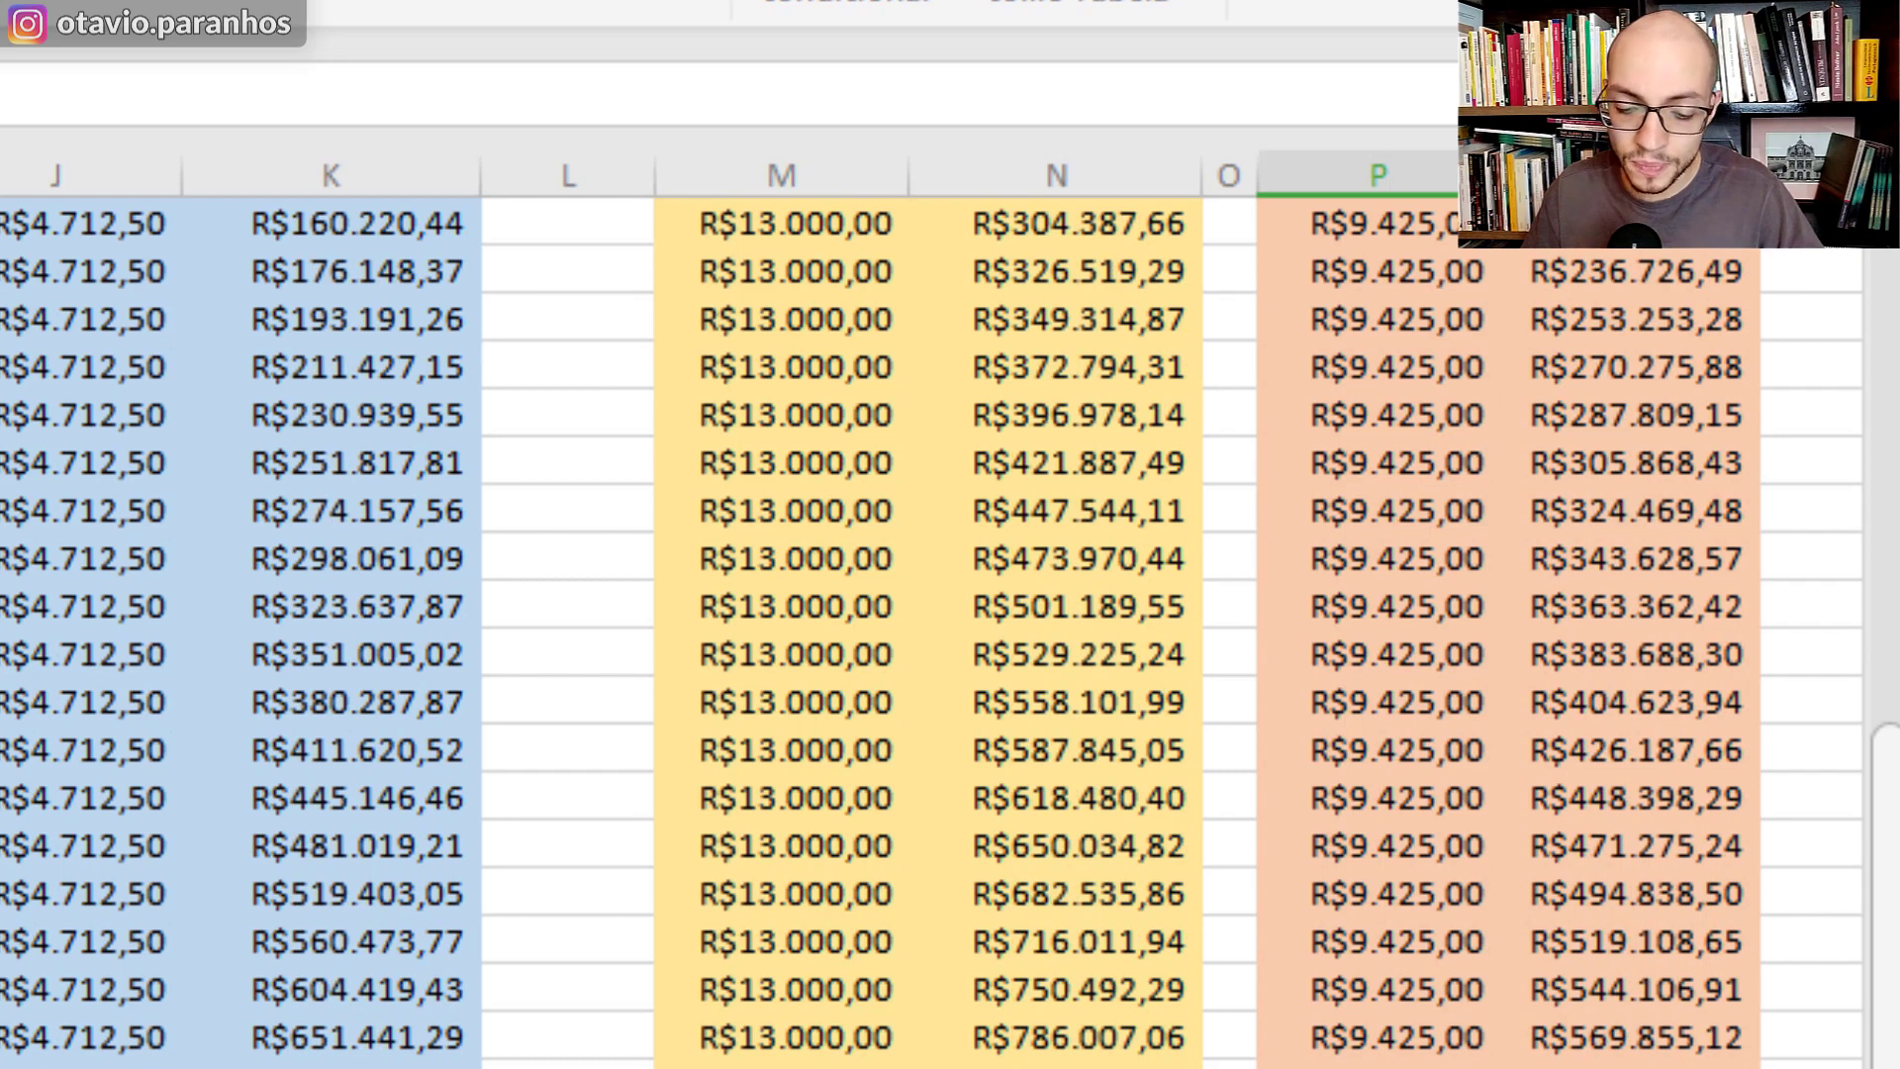
{"action": "scroll", "coordinate": [119, 756], "scroll_direction": "up", "scroll_amount": 6}
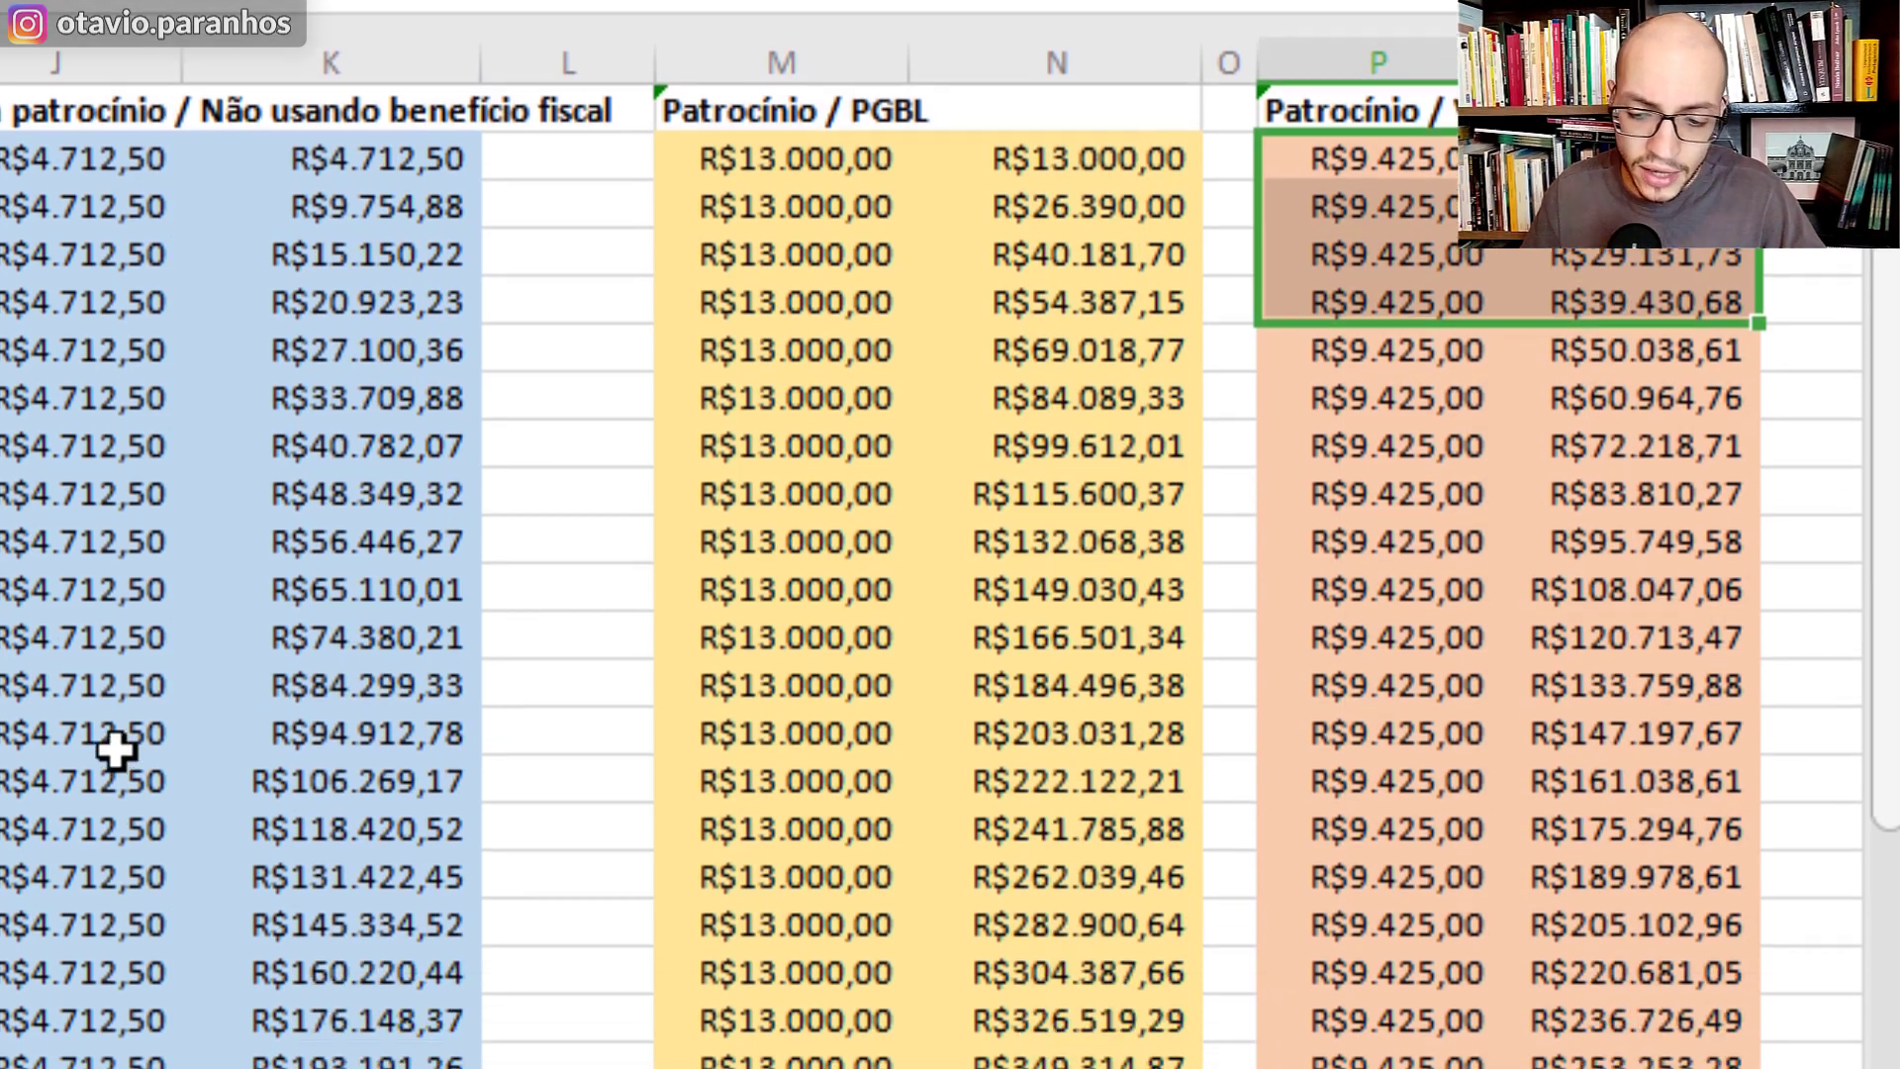
{"action": "scroll", "coordinate": [99, 500], "scroll_direction": "down", "scroll_amount": 6}
{"action": "scroll", "coordinate": [99, 501], "scroll_direction": "down", "scroll_amount": 1}
{"action": "scroll", "coordinate": [1315, 832], "scroll_direction": "up", "scroll_amount": 6}
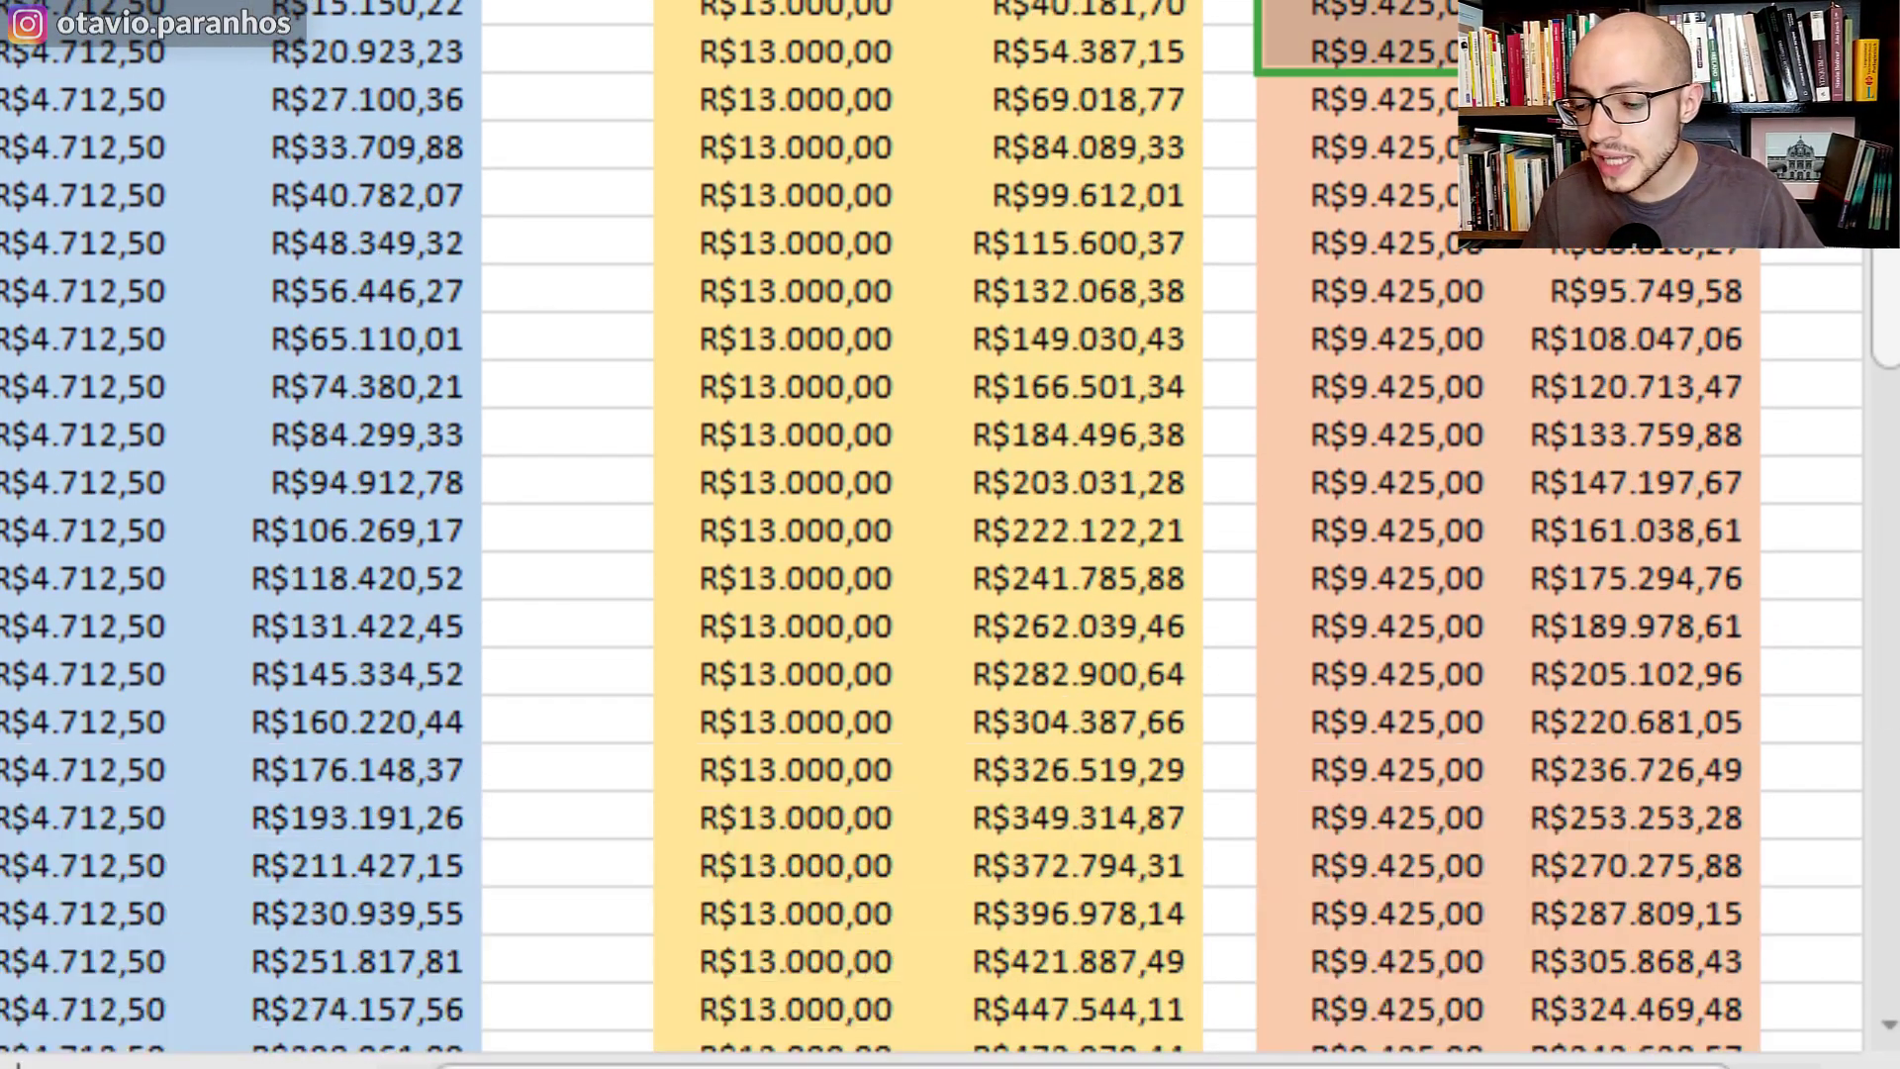
{"action": "scroll", "coordinate": [785, 76], "scroll_direction": "down", "scroll_amount": 8}
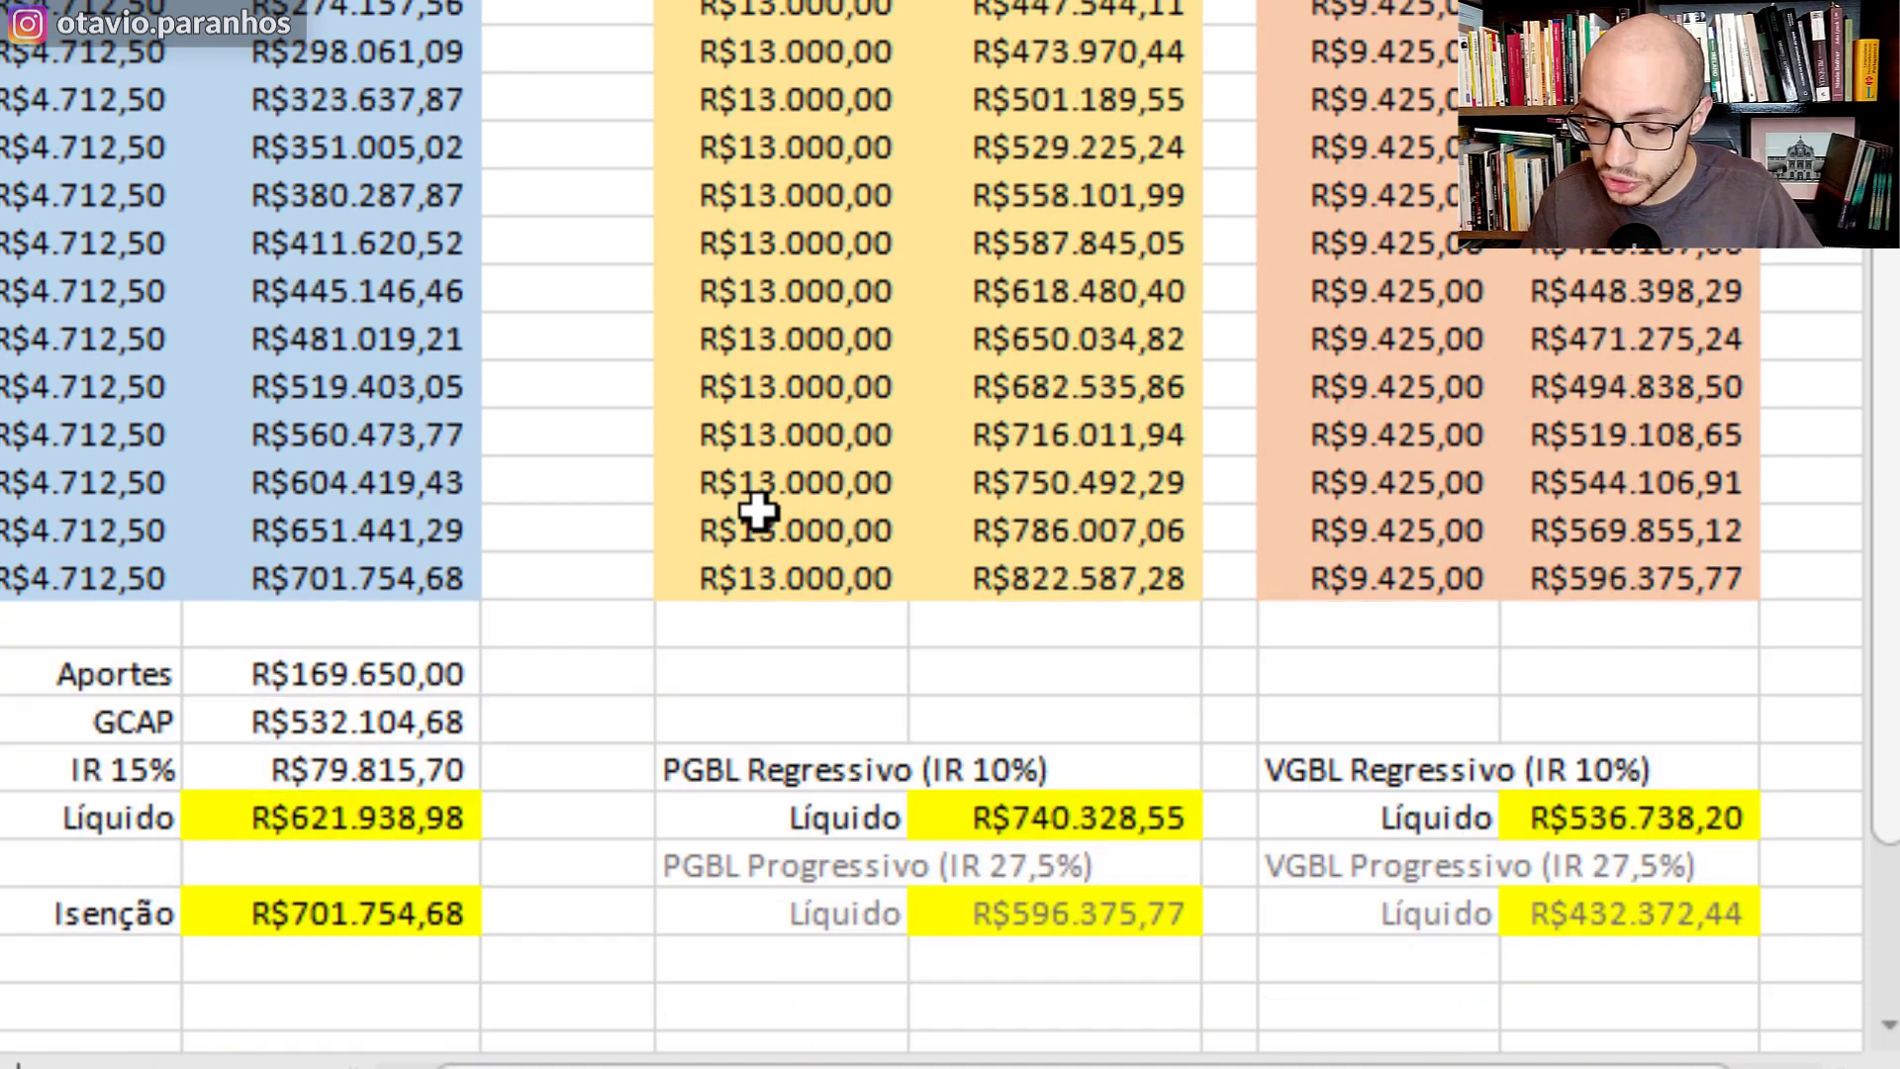
{"action": "left_click_drag", "start_coordinate": [996, 670], "coordinate": [803, 605]}
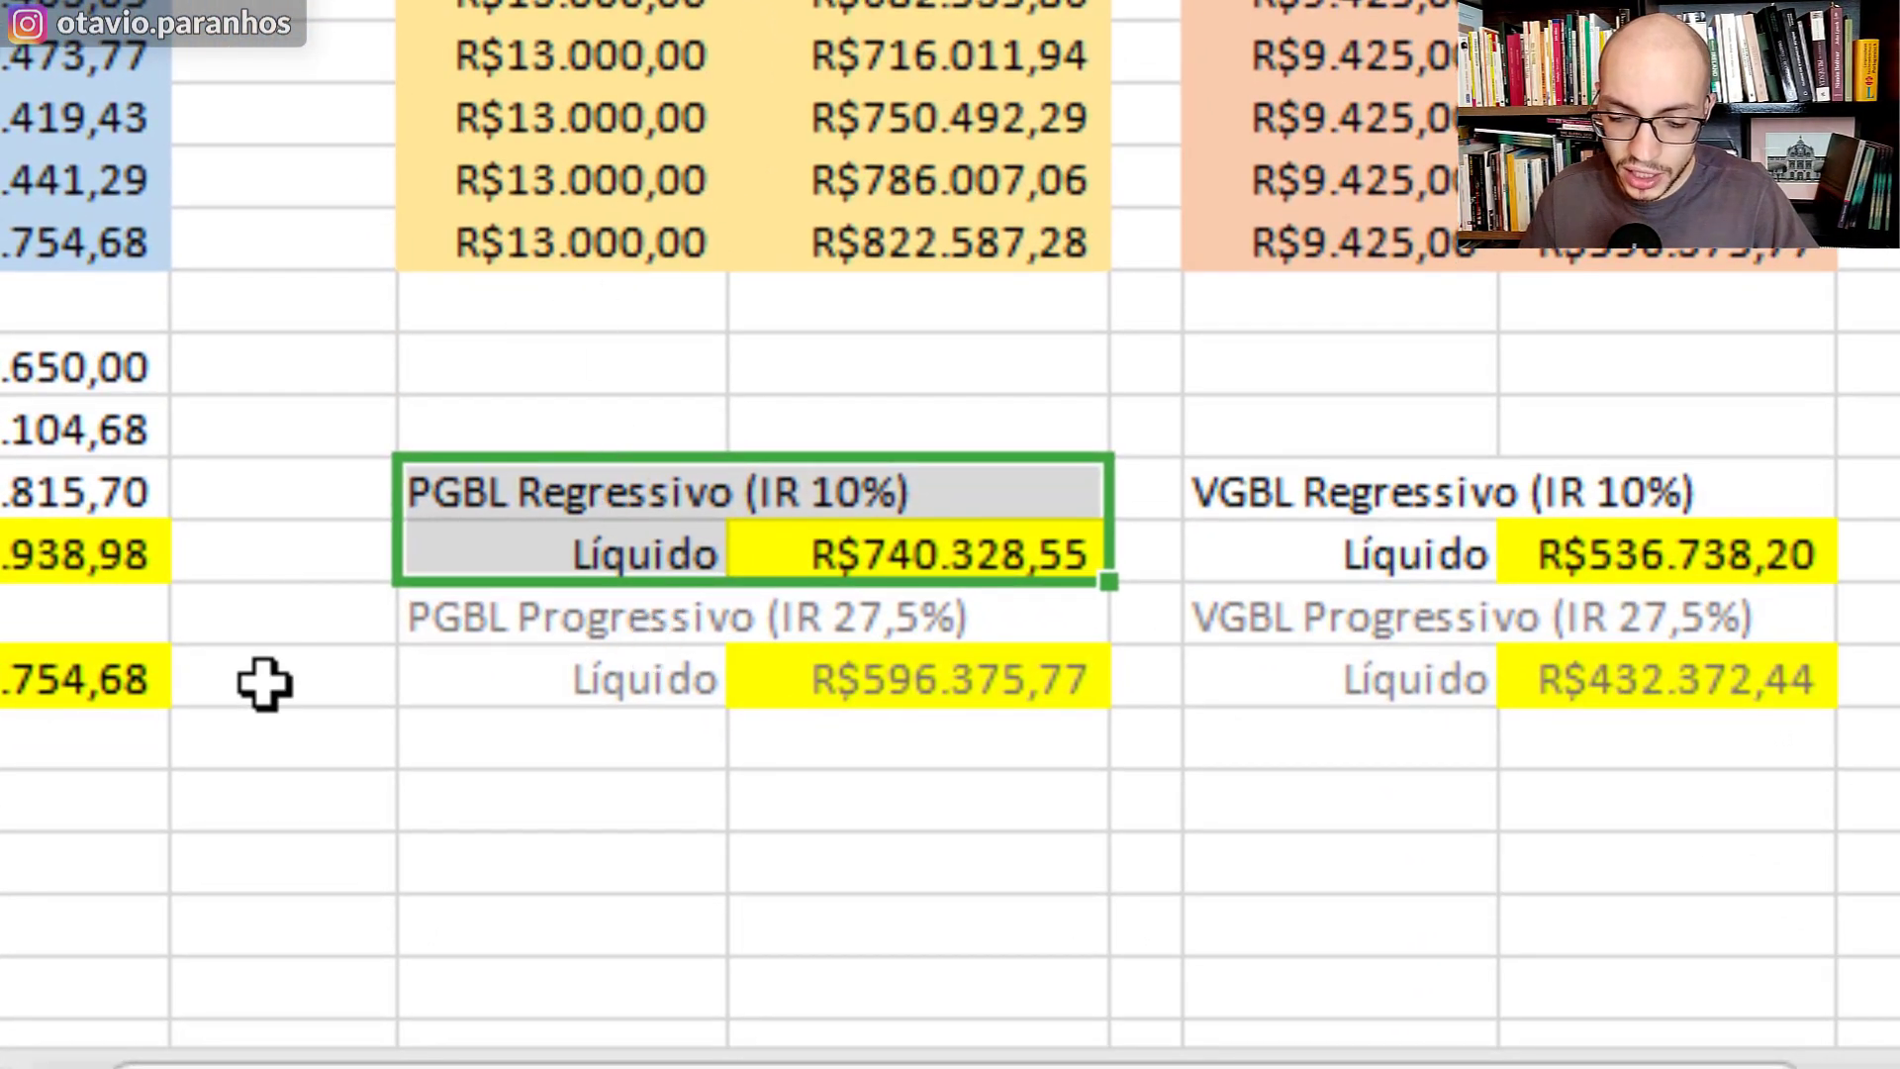
Step: Review the Rentabilidade and Aporte settings of the sponsored scenarios alongside the yearly growth tables
{"action": "scroll", "coordinate": [390, 585], "scroll_direction": "up", "scroll_amount": 10}
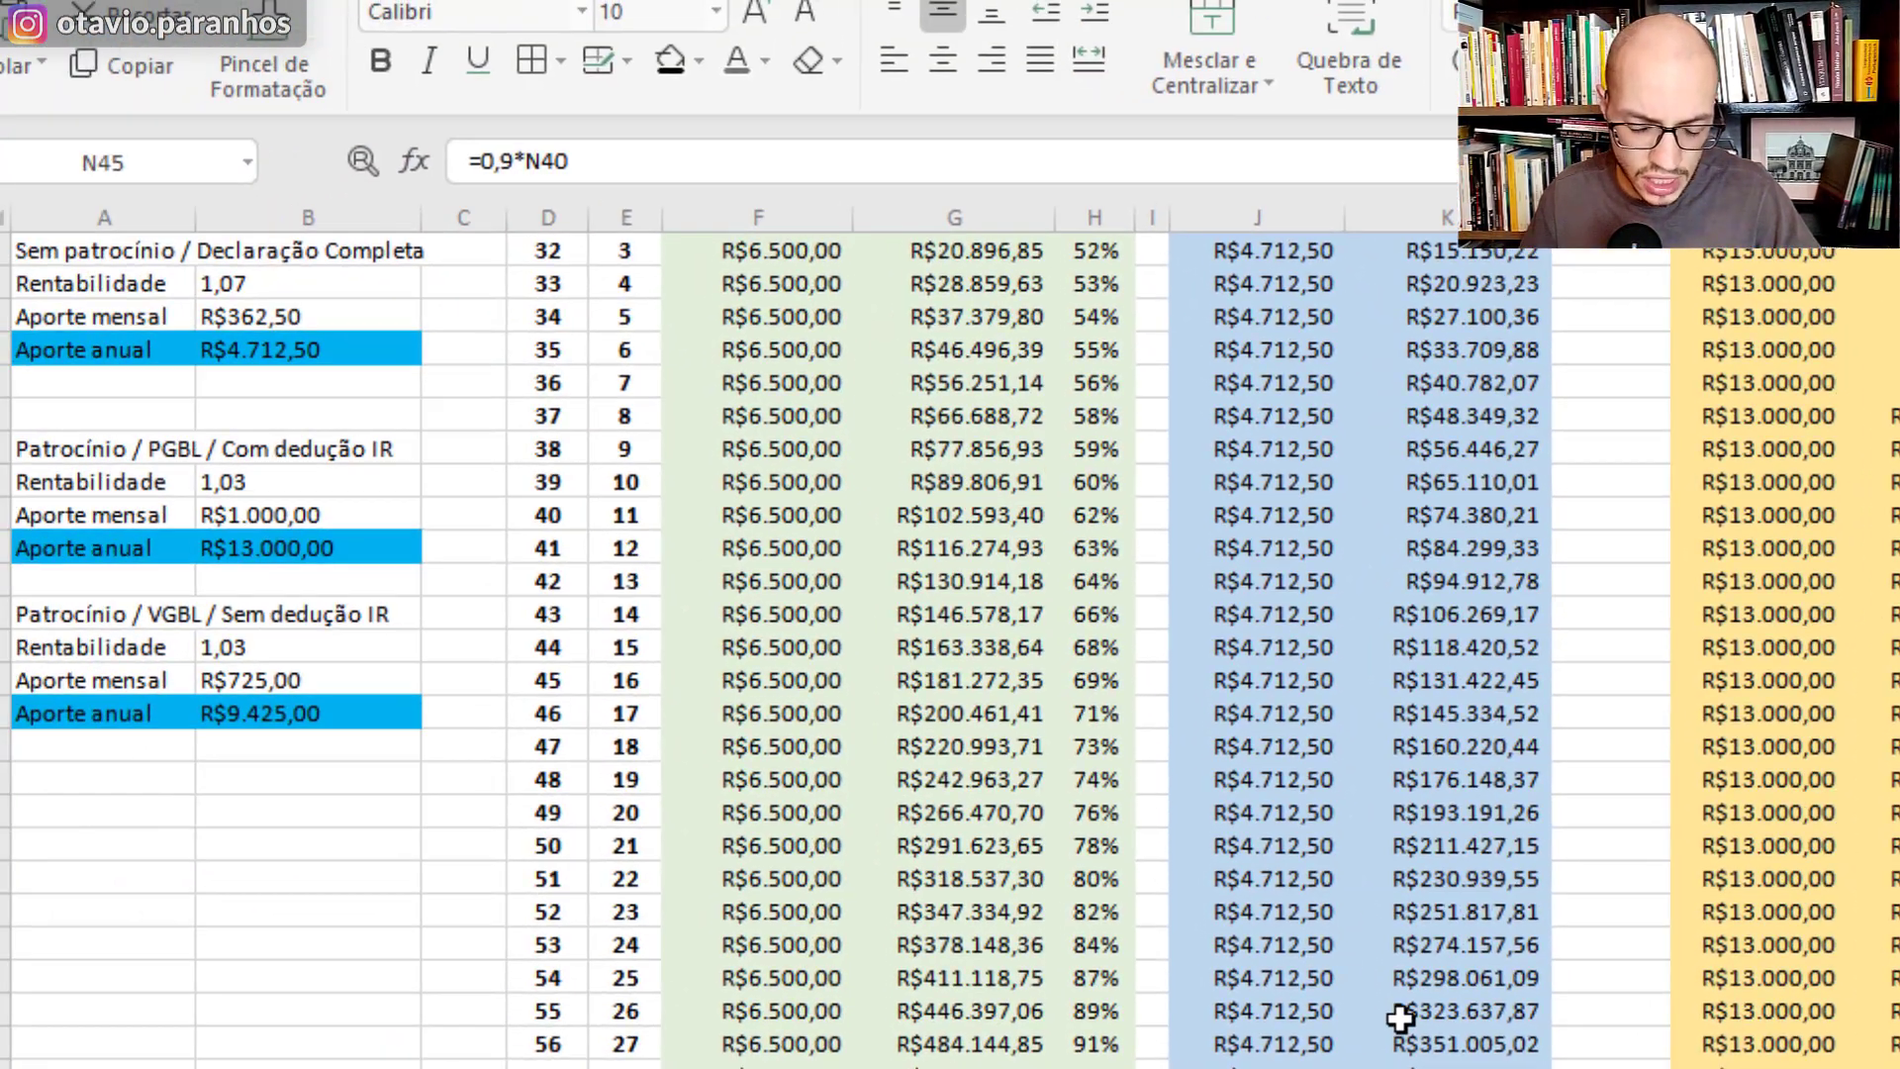
{"action": "scroll", "coordinate": [1409, 1019], "scroll_direction": "down", "scroll_amount": 2}
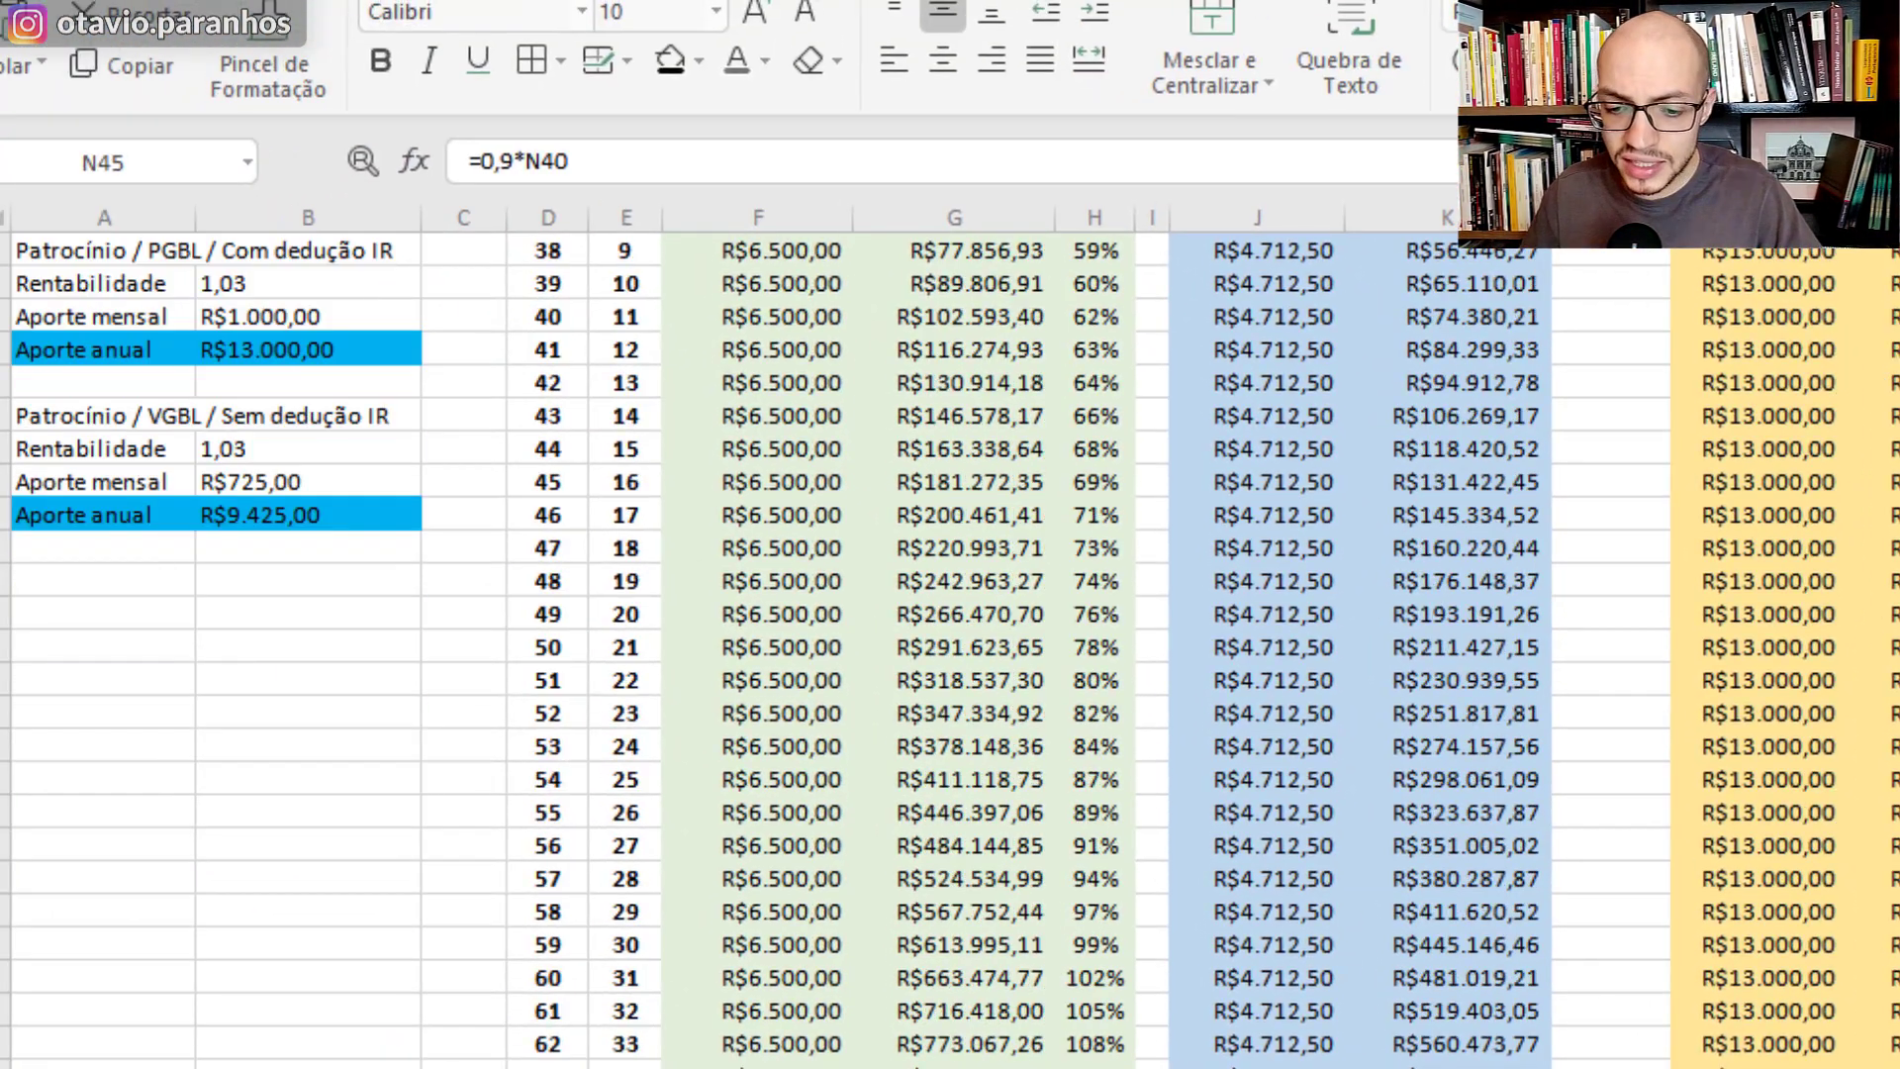
{"action": "left_click_drag", "start_coordinate": [1870, 878], "coordinate": [1428, 721]}
{"action": "left_click", "coordinate": [1429, 721]}
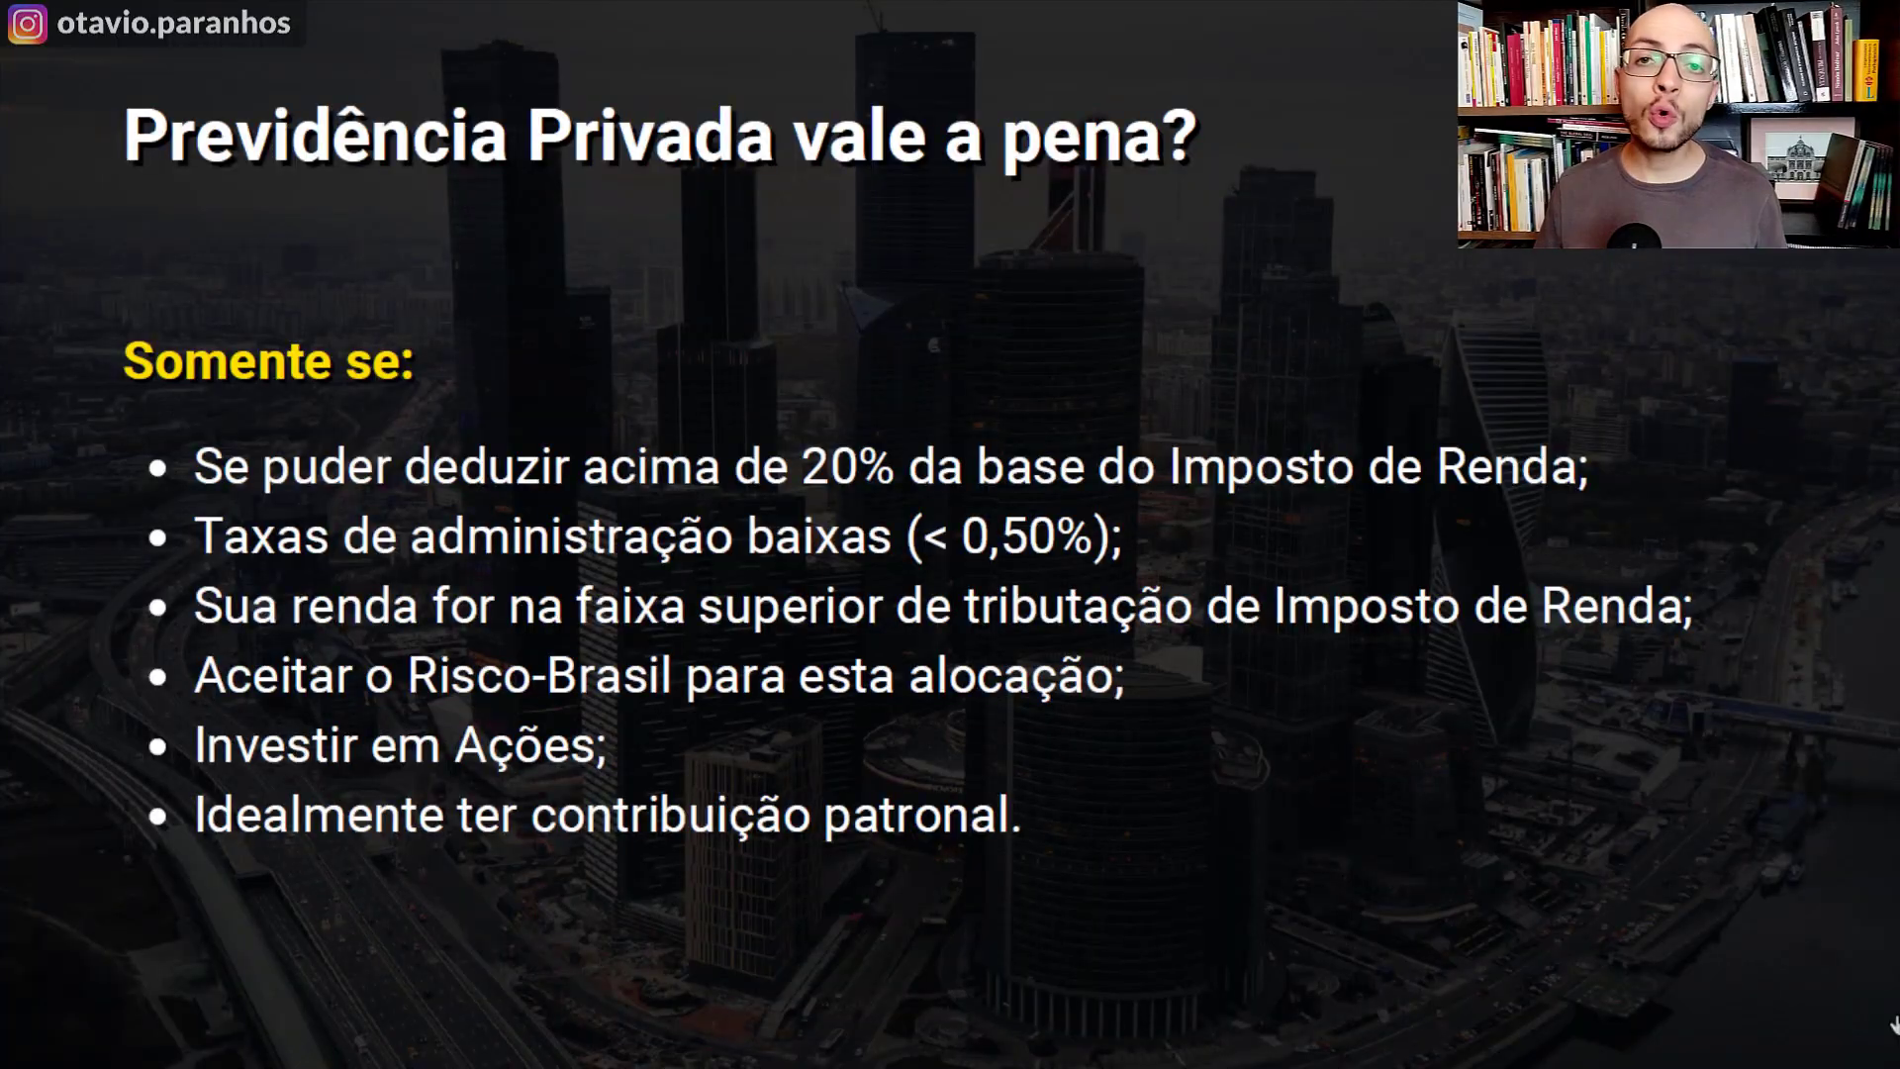